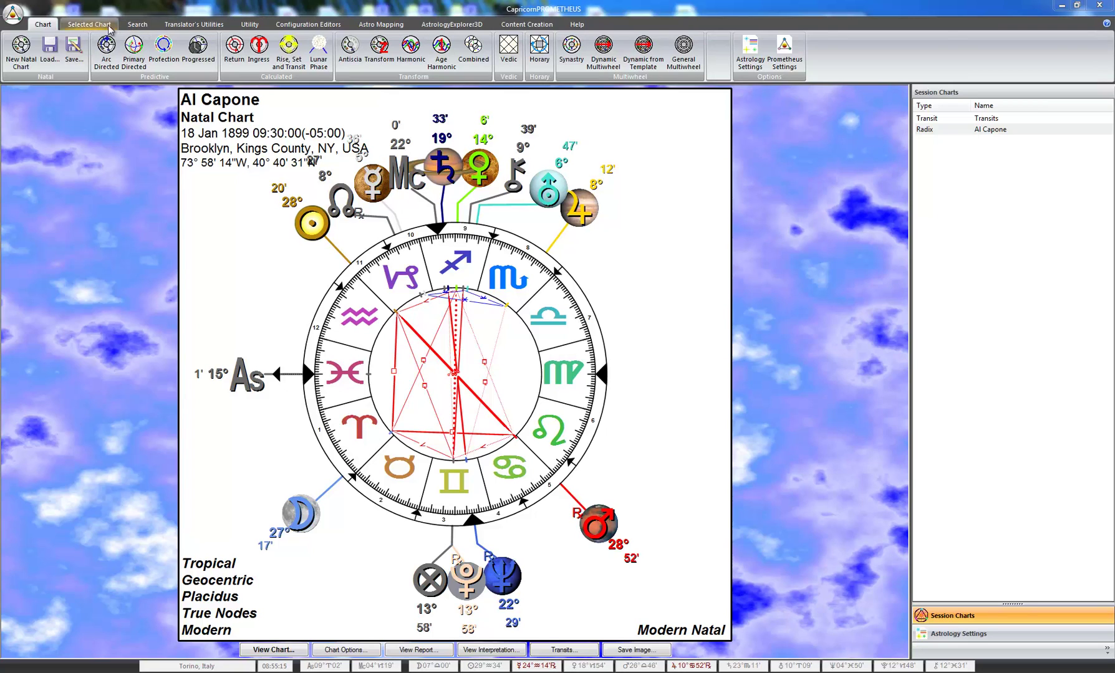
Start a chart database search using the Capricorn Interesting People Database
click(129, 26)
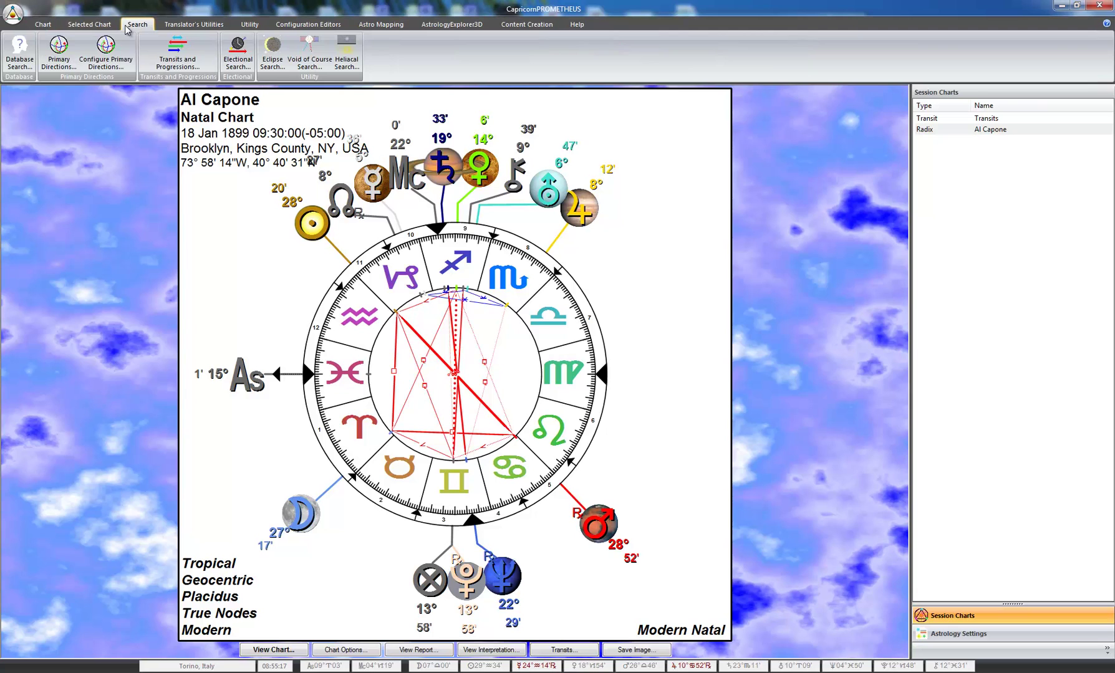
click(21, 58)
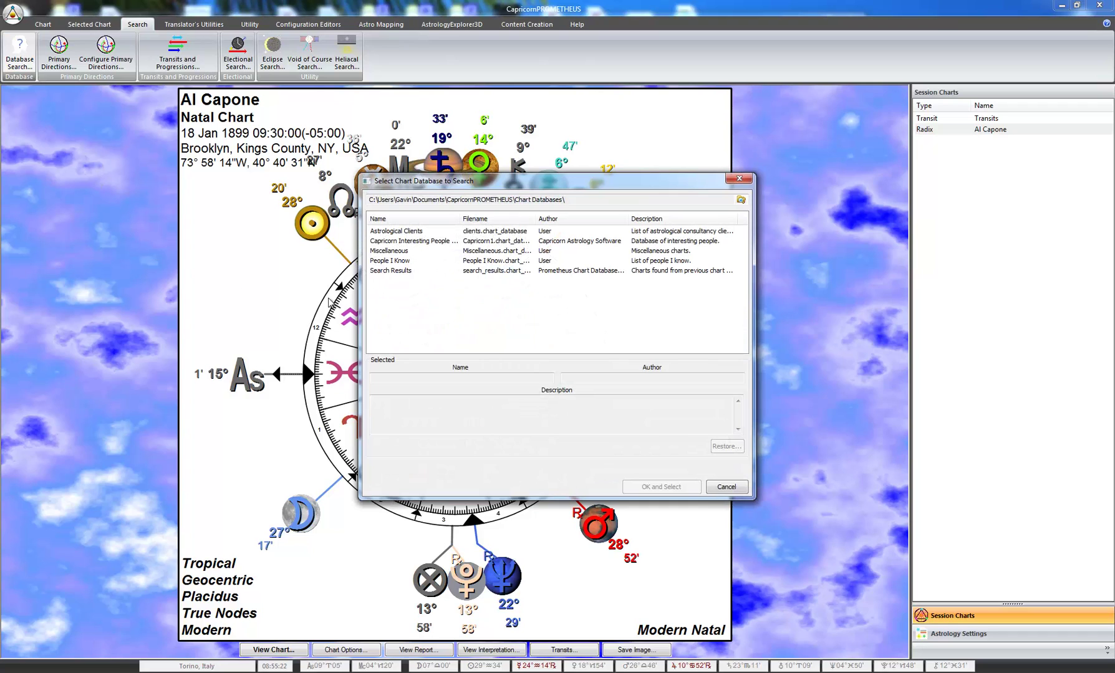
click(425, 244)
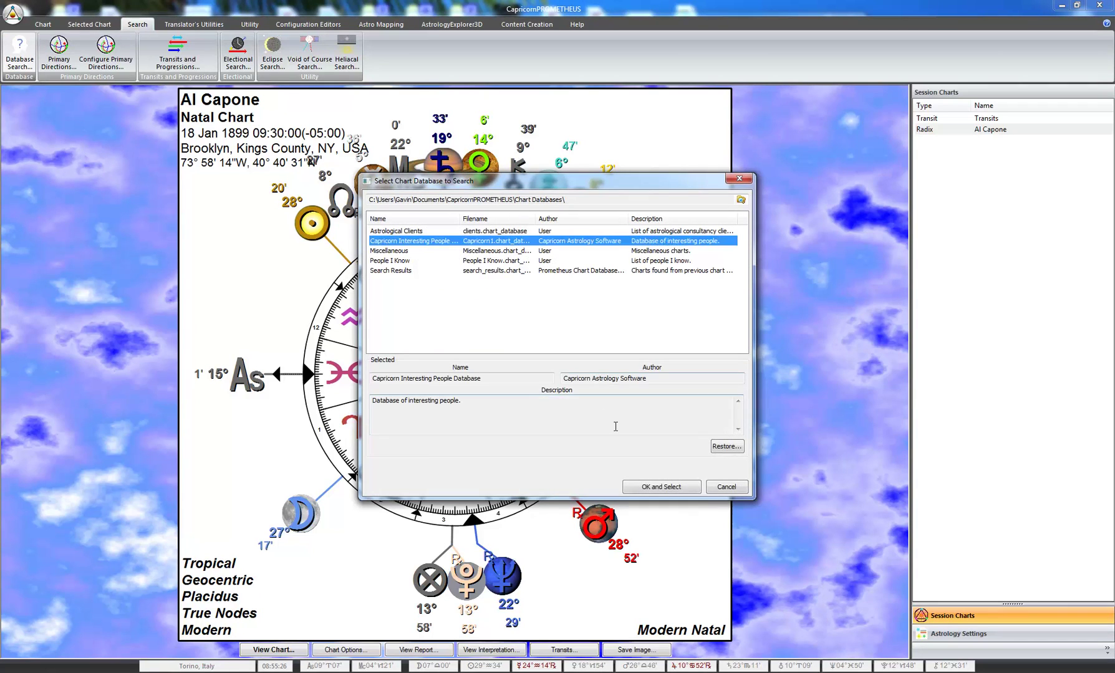
click(646, 487)
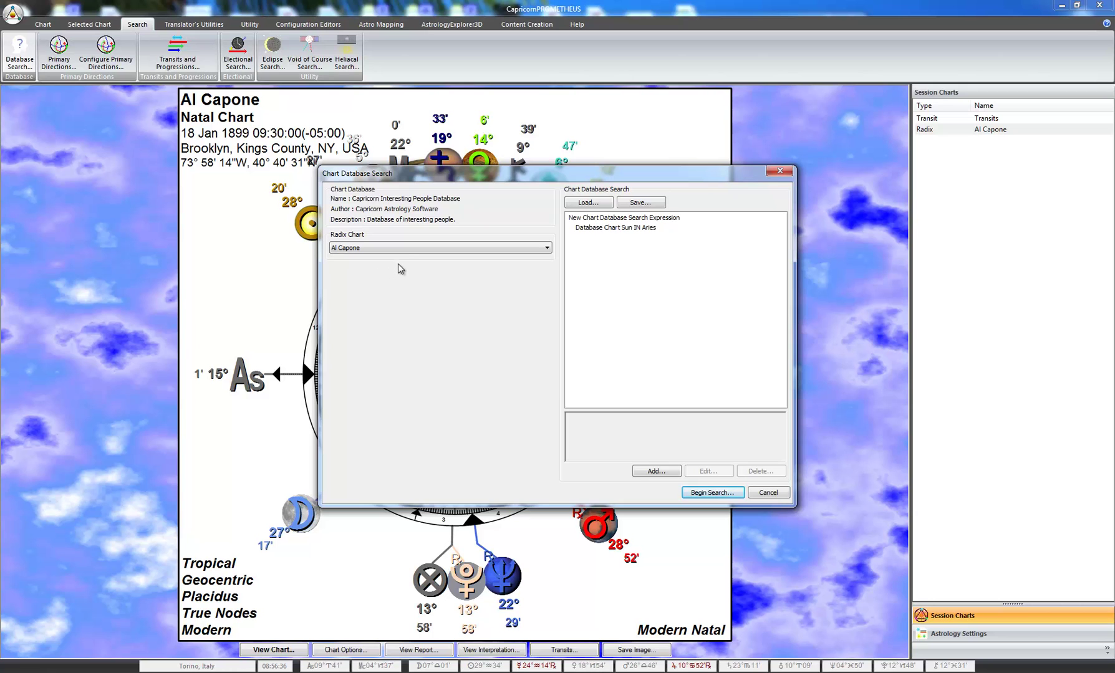
Choose Al Capone as the radix chart for the database search
drag(426, 184, 393, 181)
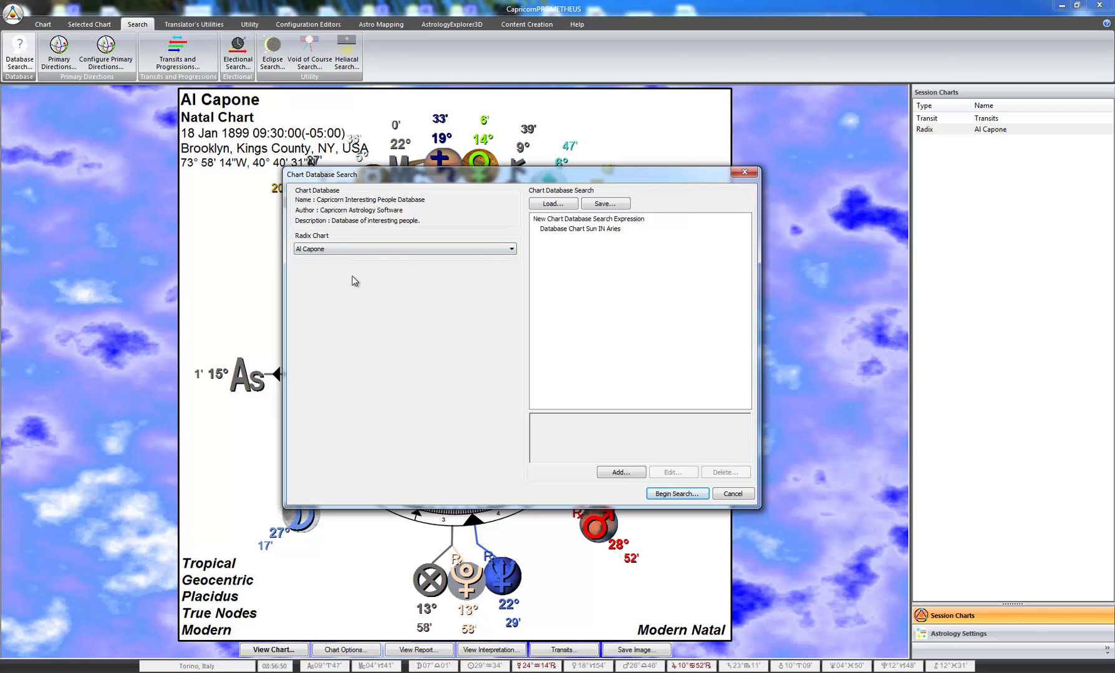
click(396, 252)
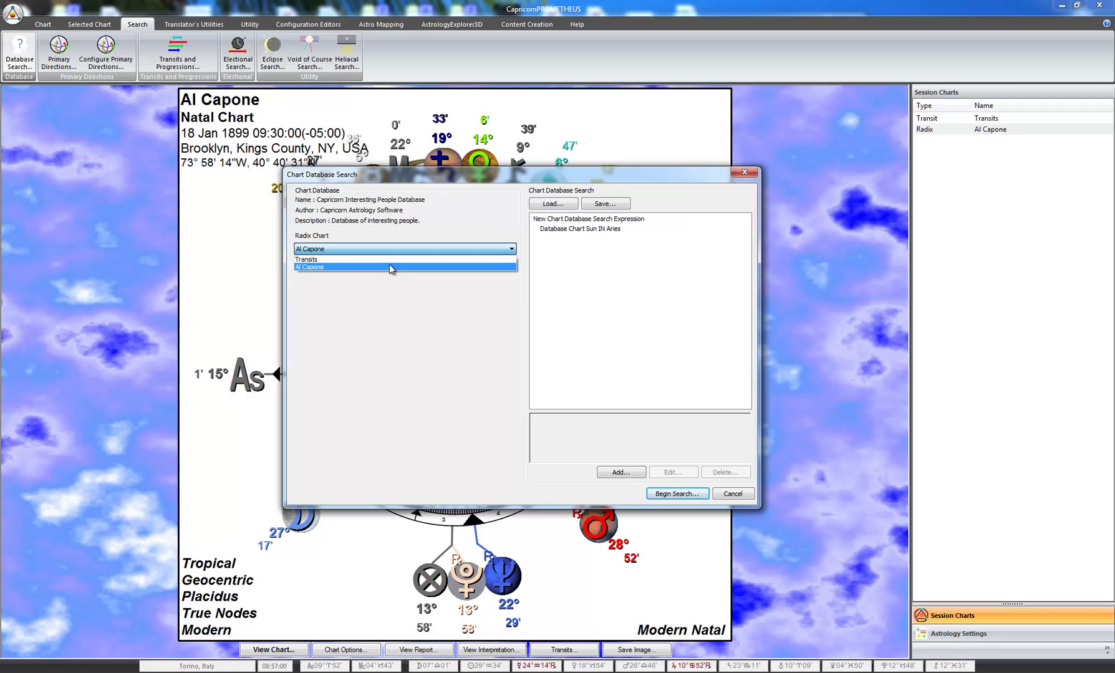
click(389, 266)
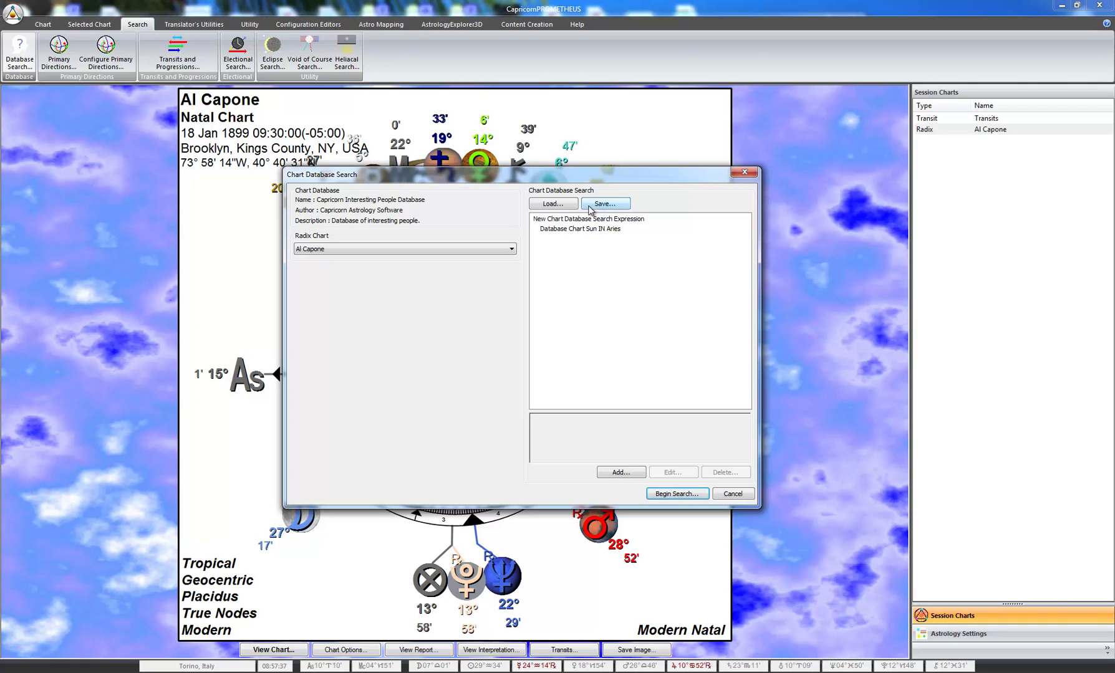
Open the New Chart Database Search Expression for editing and reposition its window
click(554, 220)
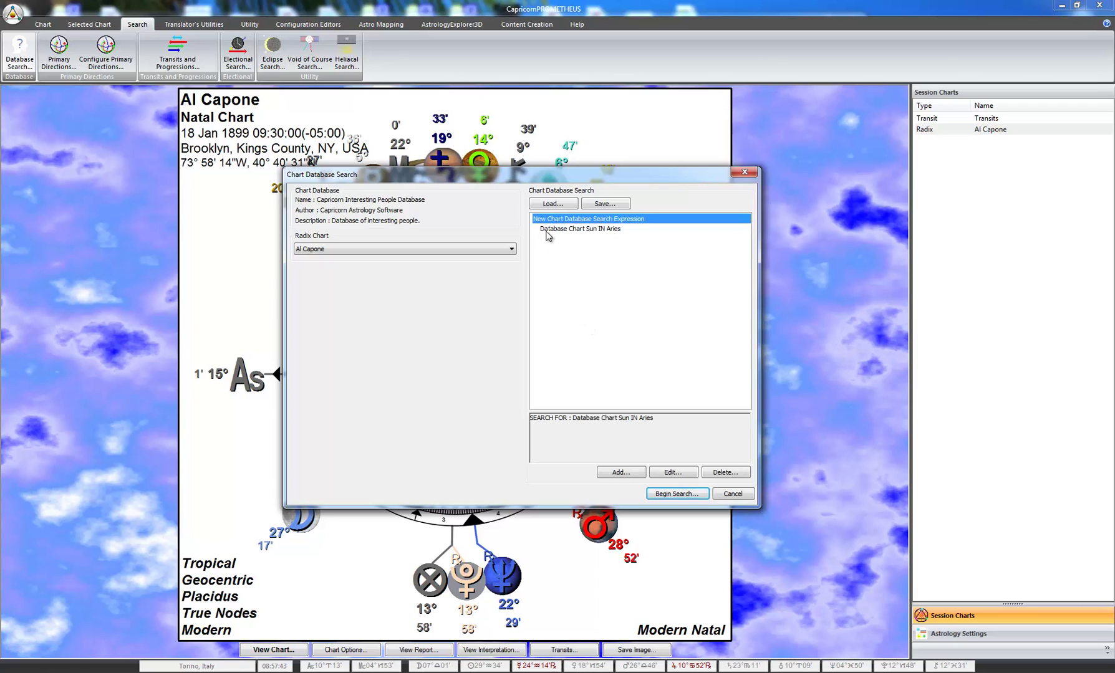
click(547, 232)
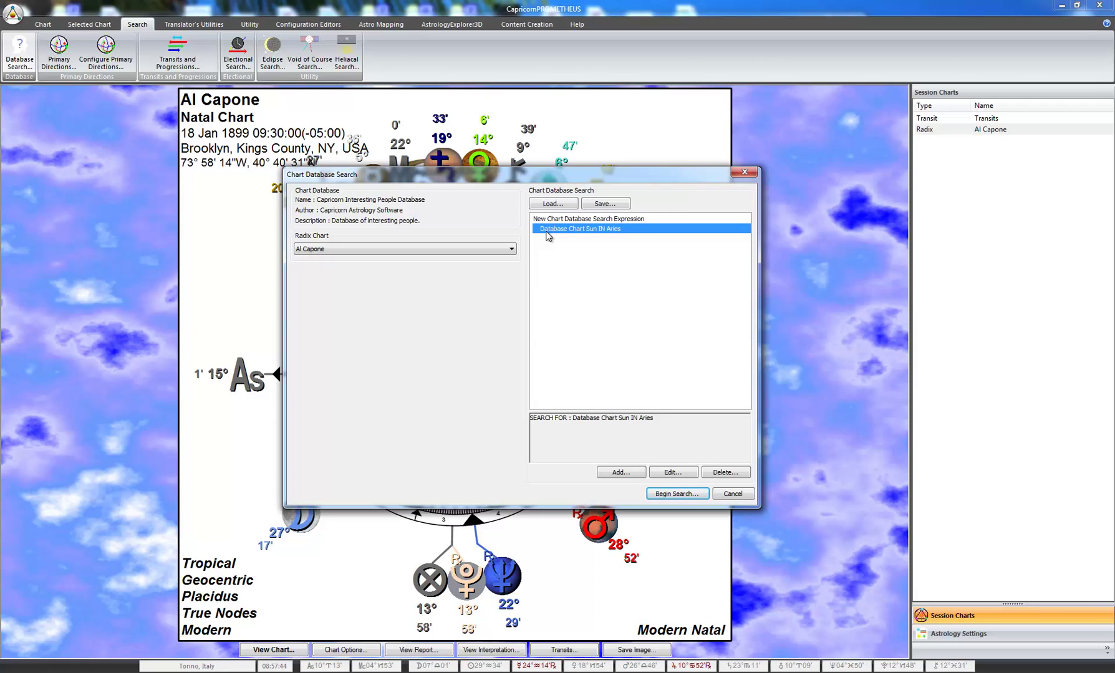
click(613, 221)
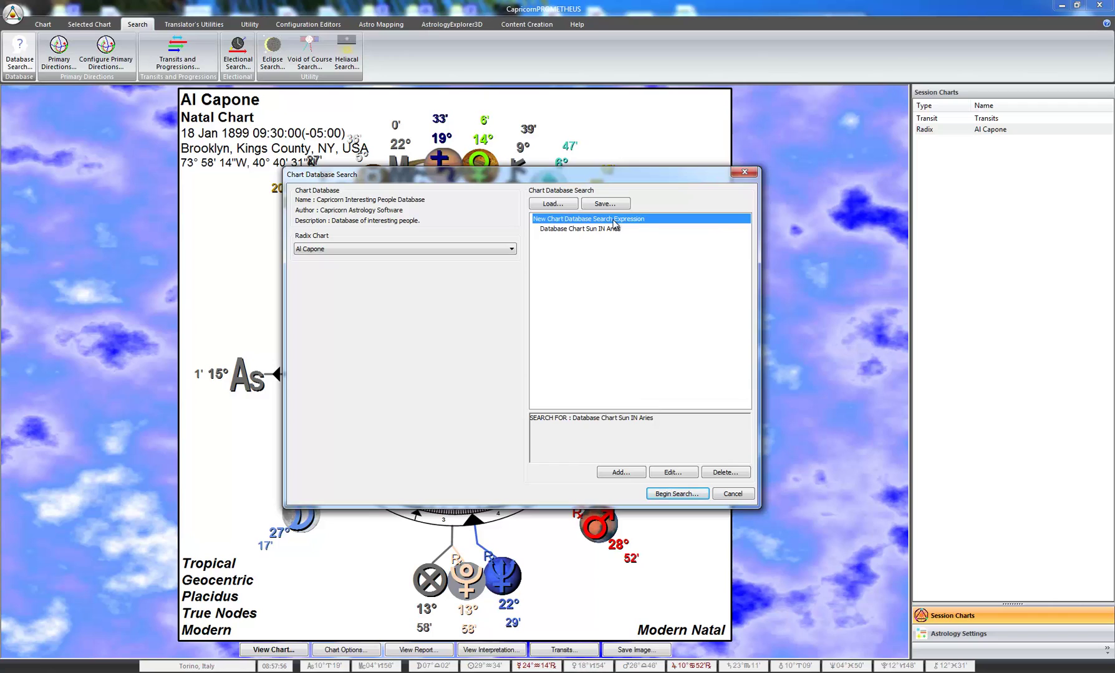
click(614, 222)
click(593, 222)
double_click(600, 223)
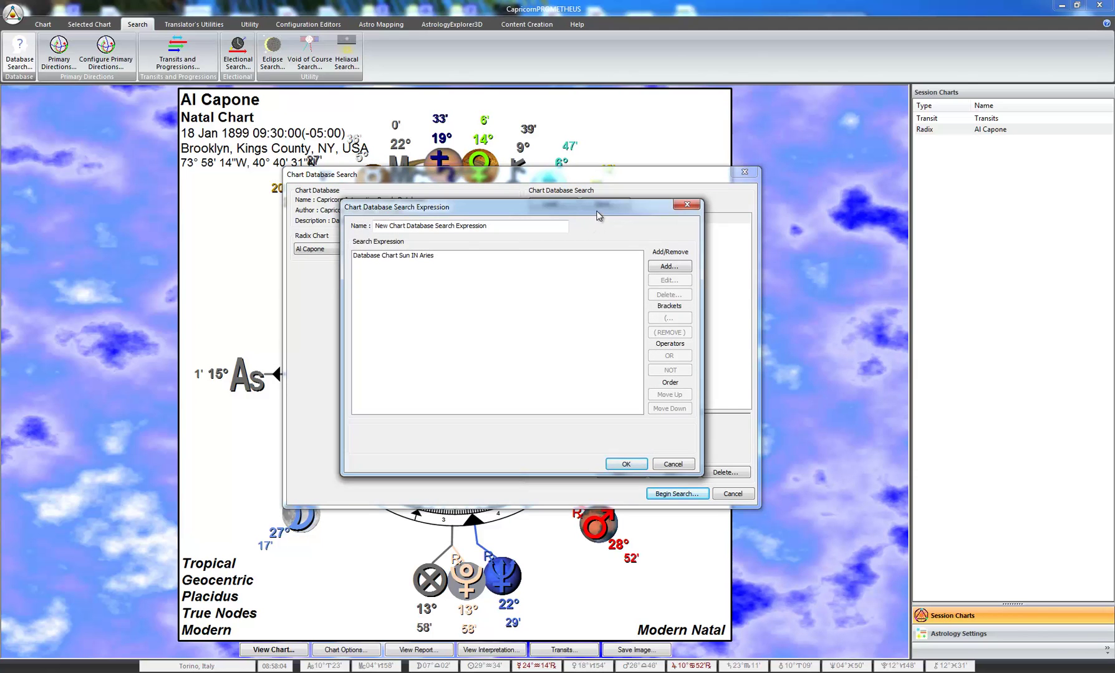
drag(598, 209, 386, 197)
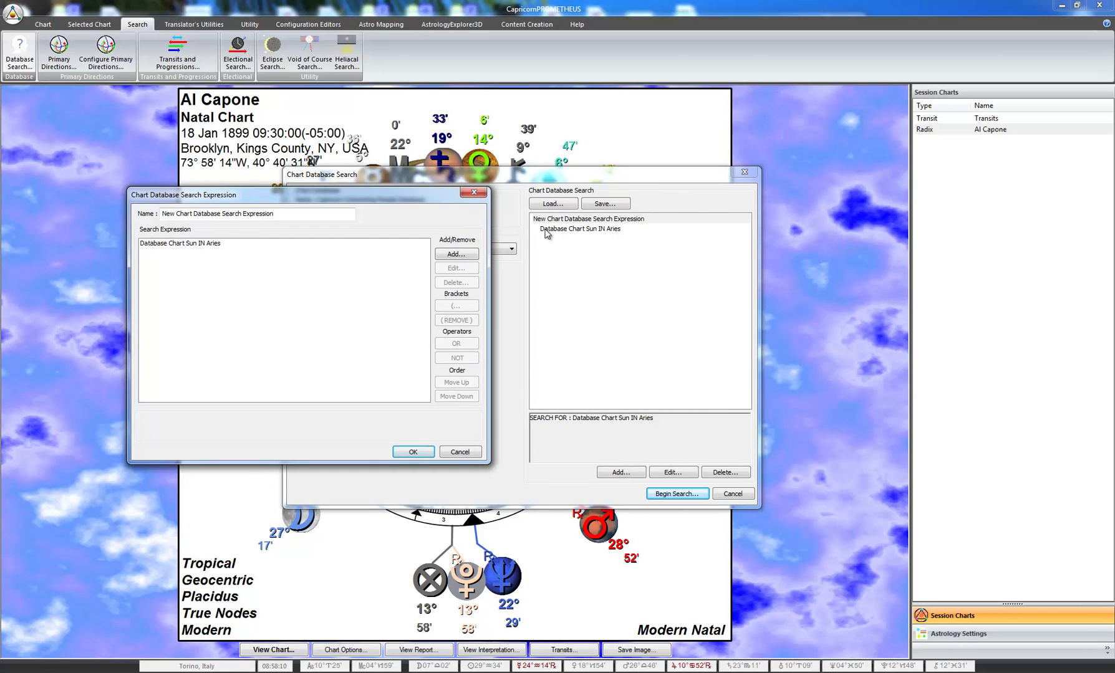
mouse_move(369, 191)
mouse_down()
mouse_move(389, 190)
mouse_move(368, 179)
mouse_up()
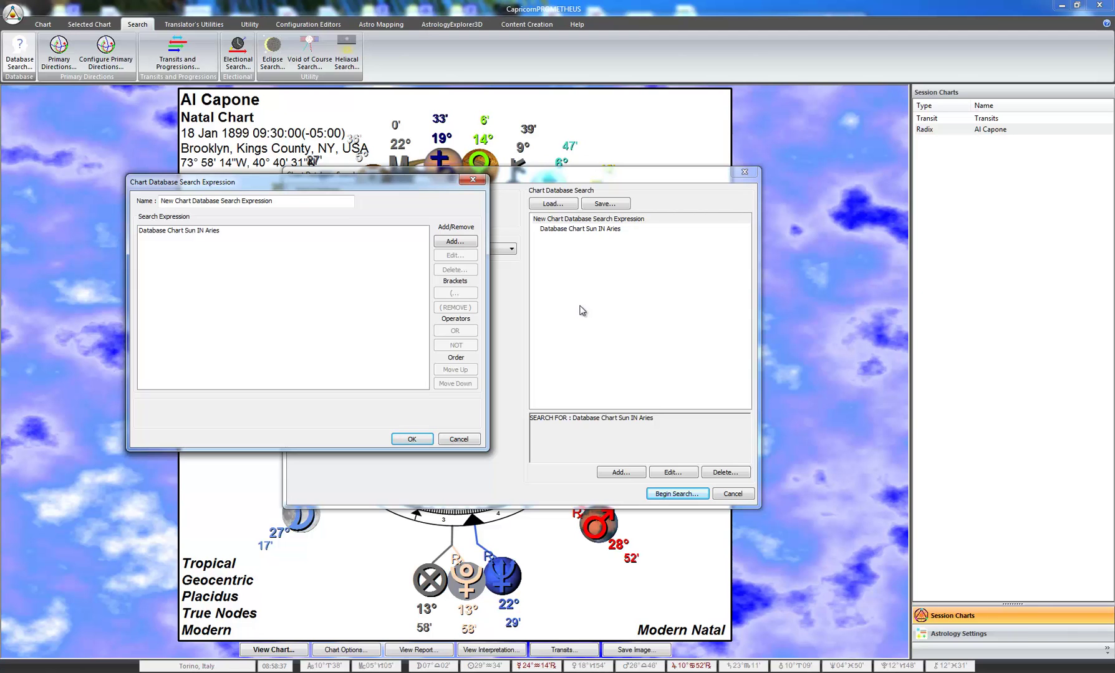
drag(412, 186, 689, 198)
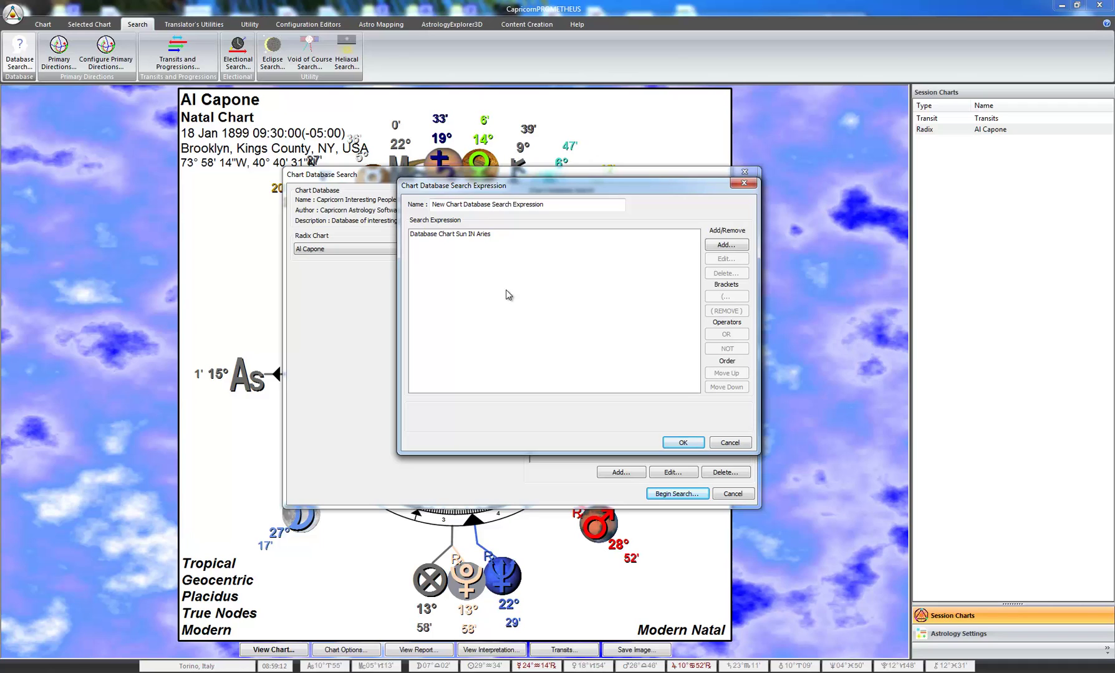
Open the Database Chart Sun IN Aries term and change its search term type to In Aspect
click(456, 238)
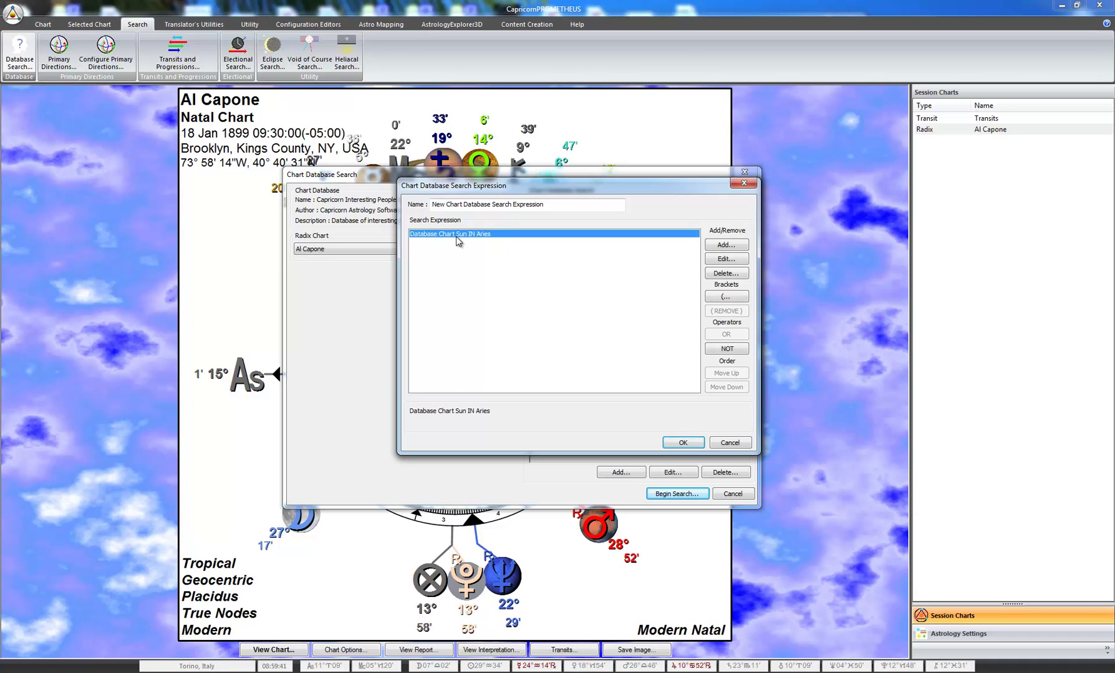
double_click(457, 236)
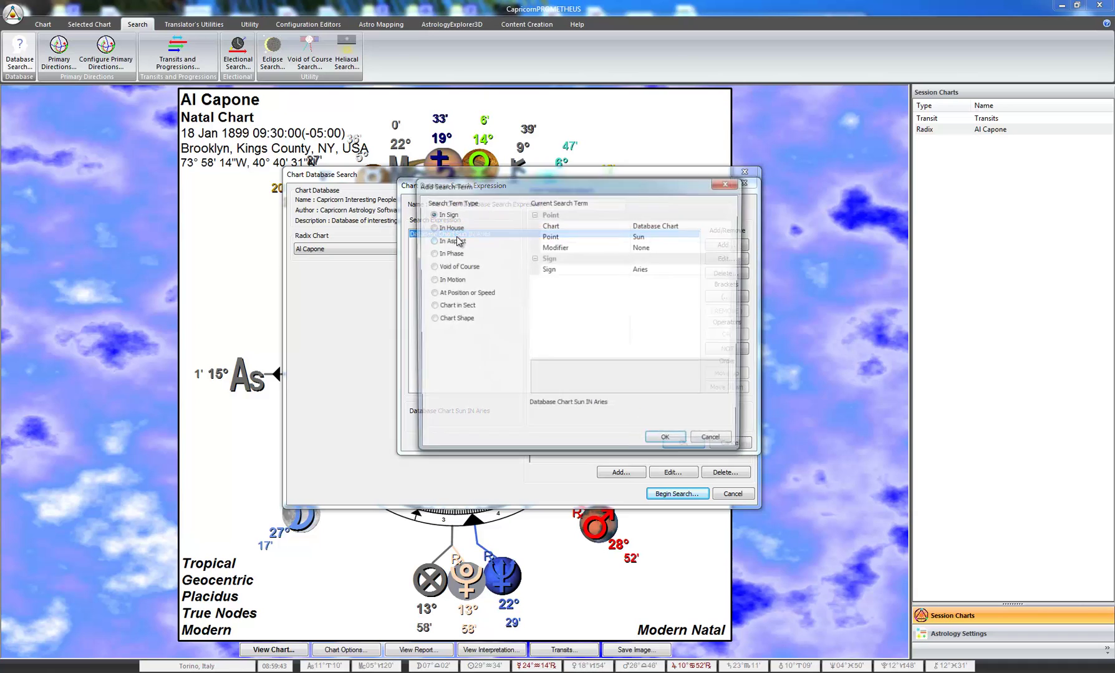
drag(483, 186, 771, 180)
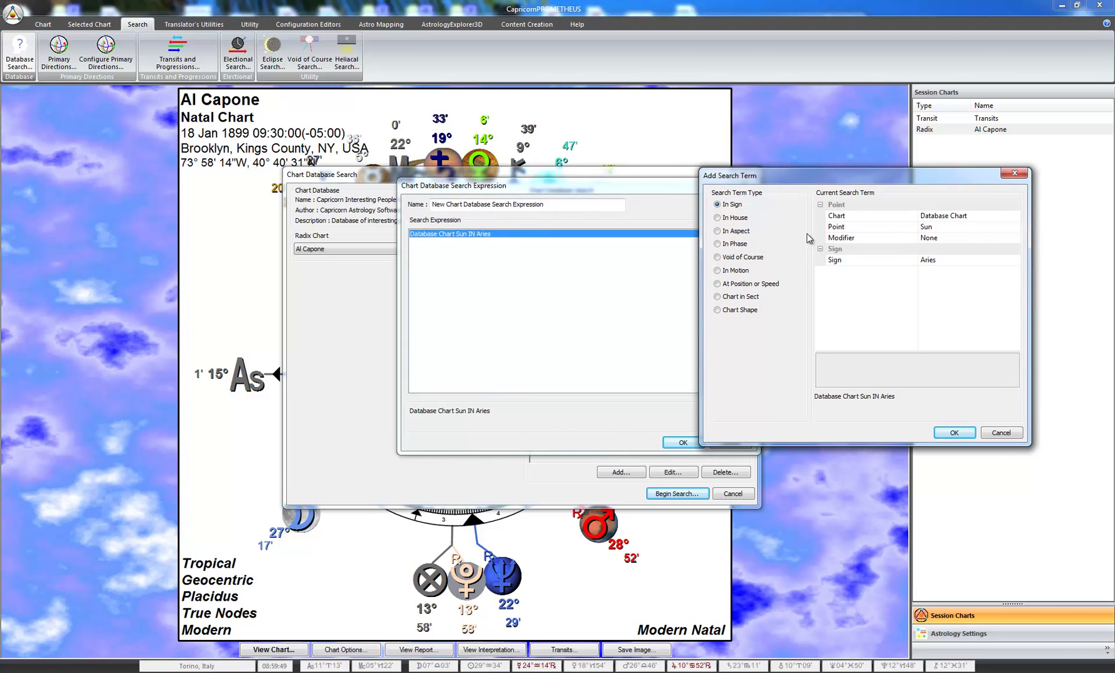
drag(773, 181, 594, 185)
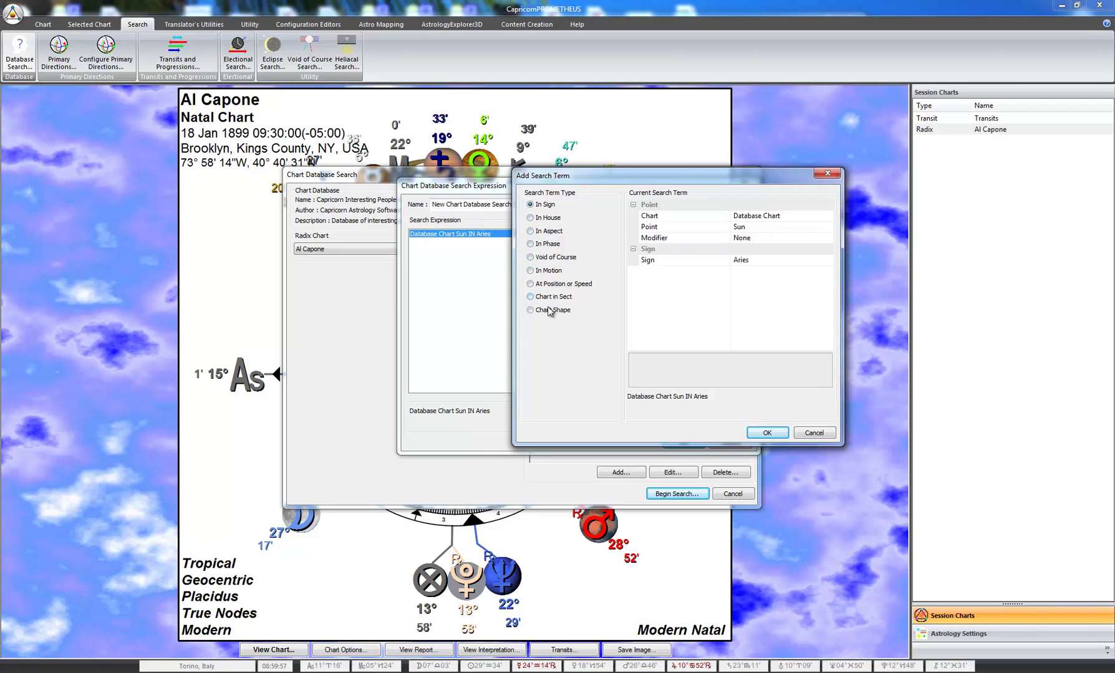
drag(600, 182, 556, 178)
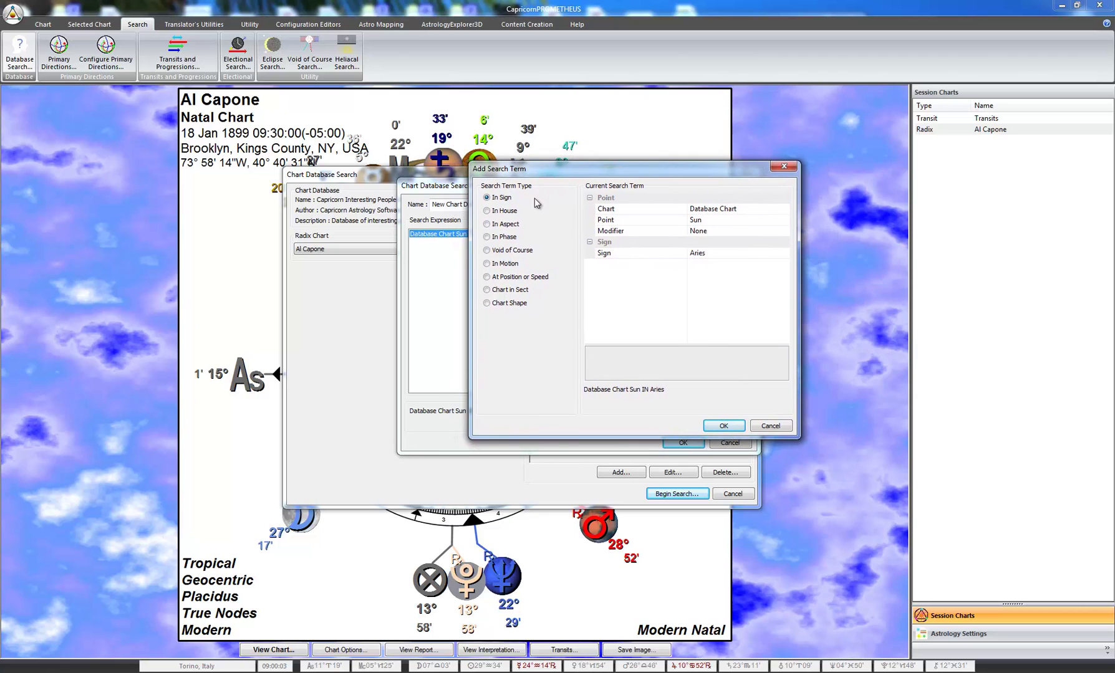
click(508, 226)
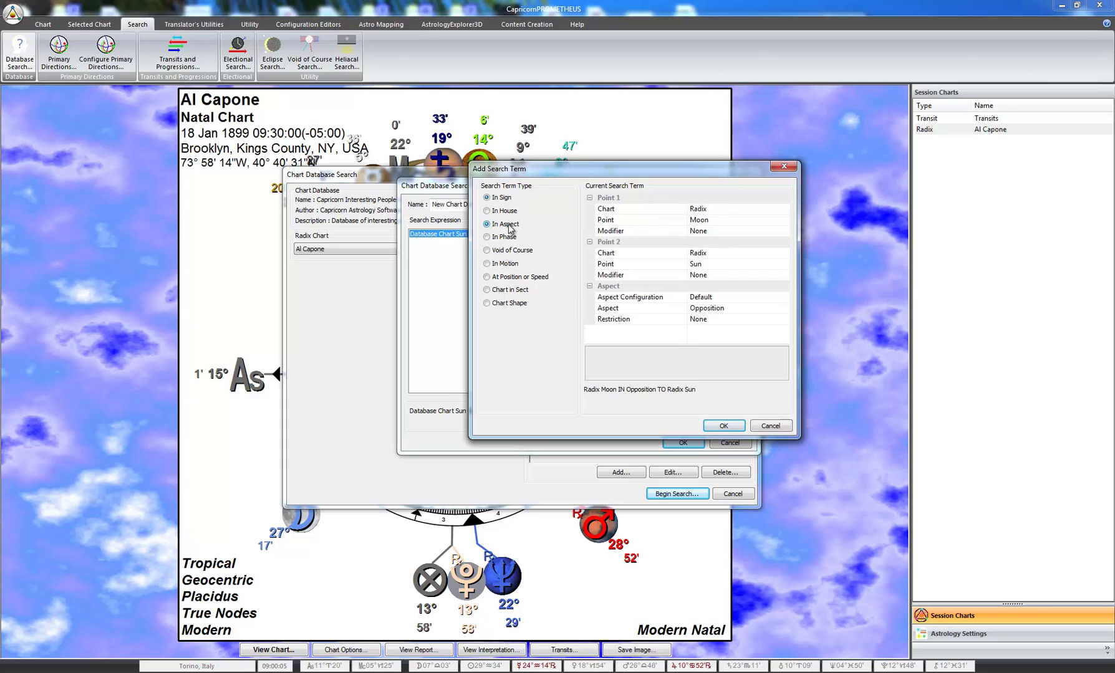
drag(547, 174, 495, 206)
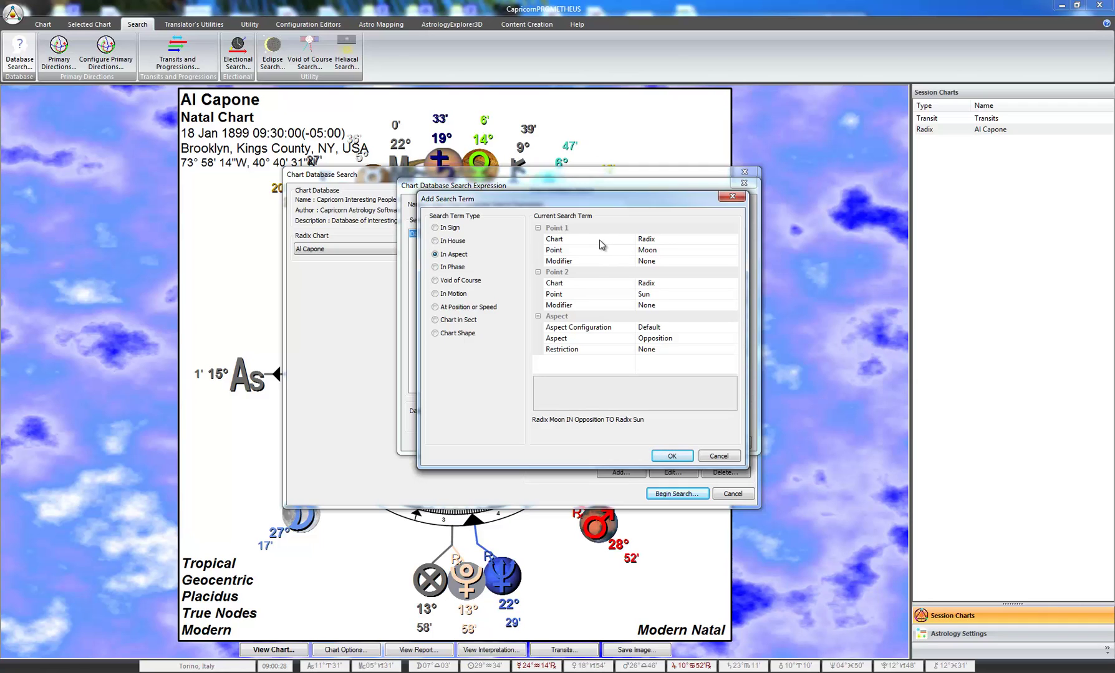
Set Point 1 of the aspect term to the Sun of the Radix chart, with the modifier left at None
click(672, 244)
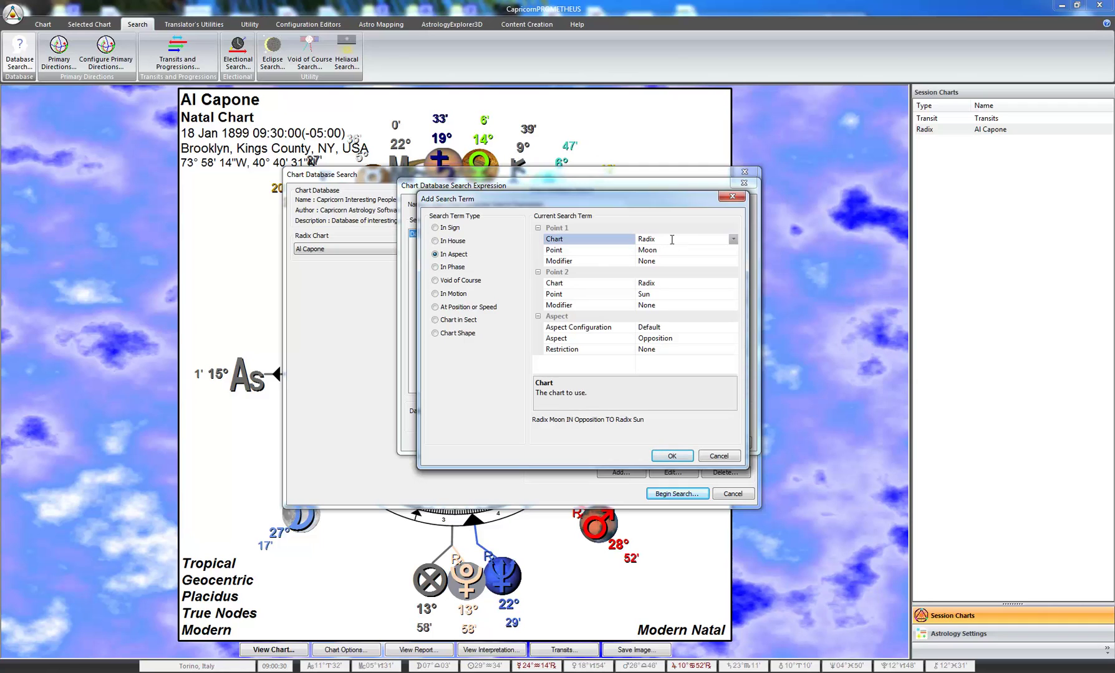
click(734, 240)
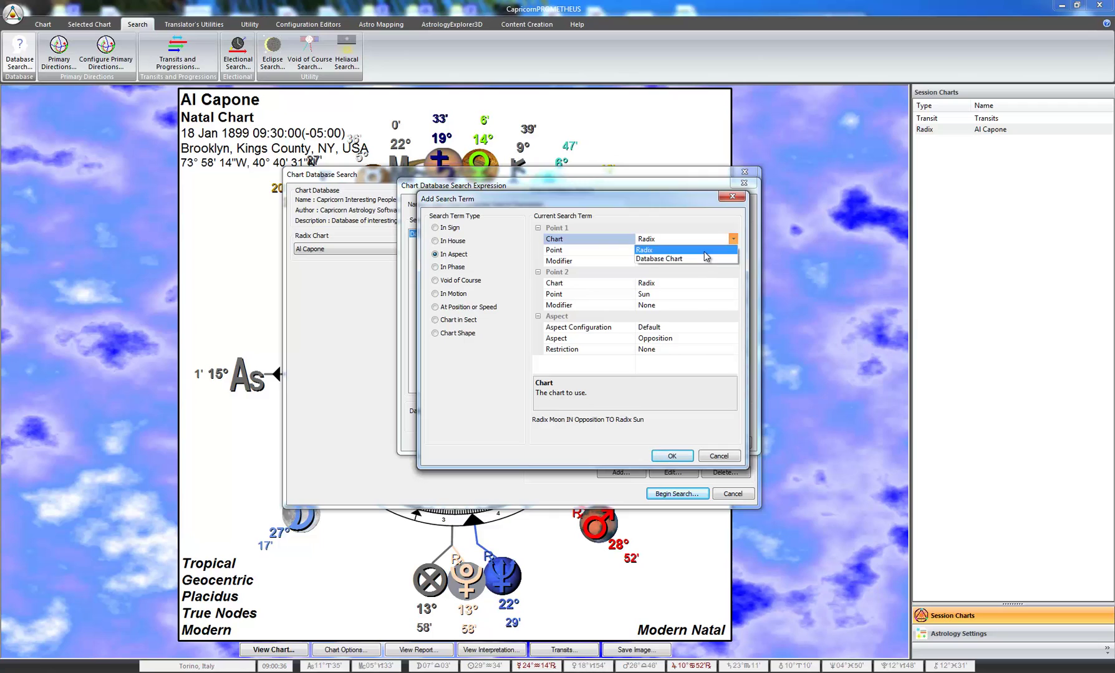
click(703, 250)
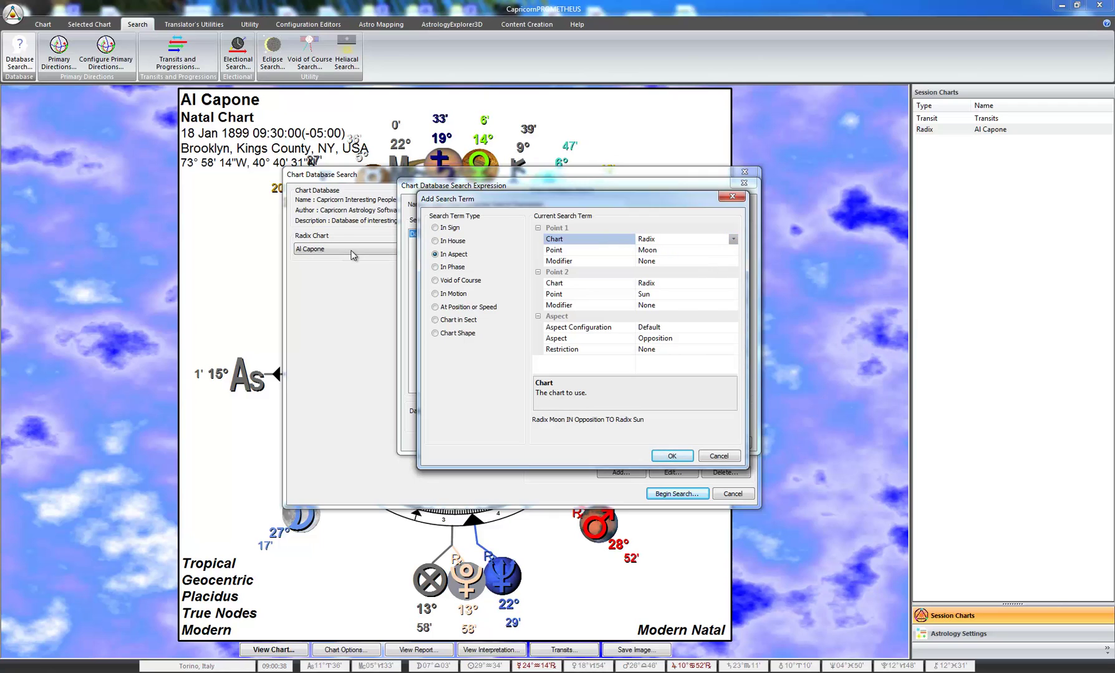
click(691, 250)
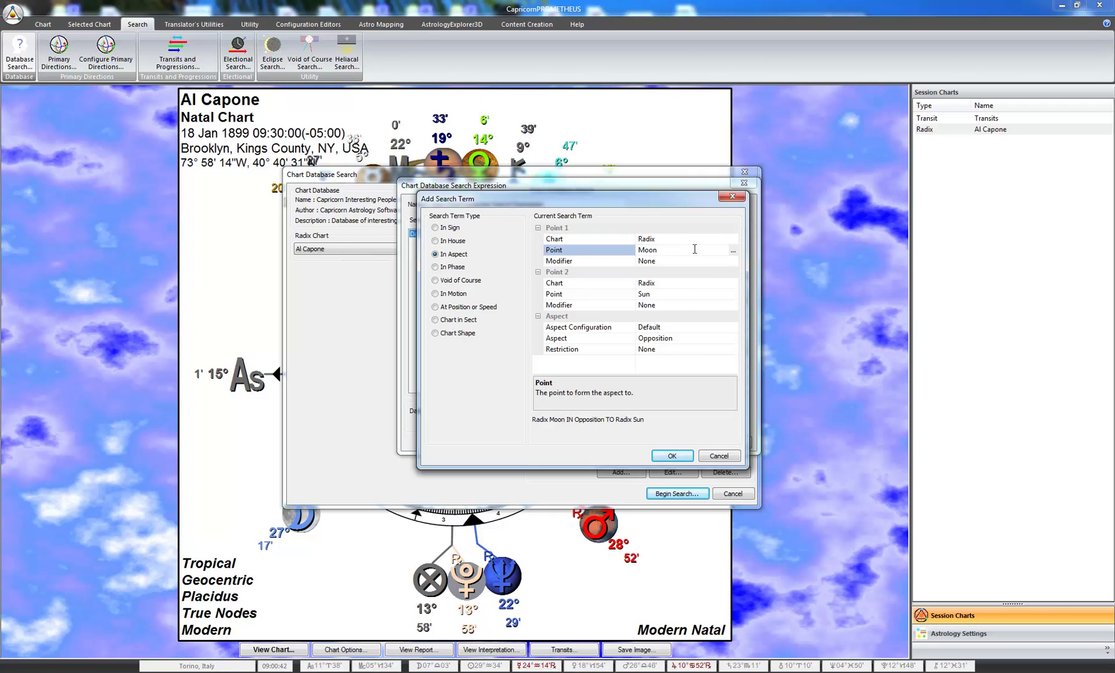
click(734, 252)
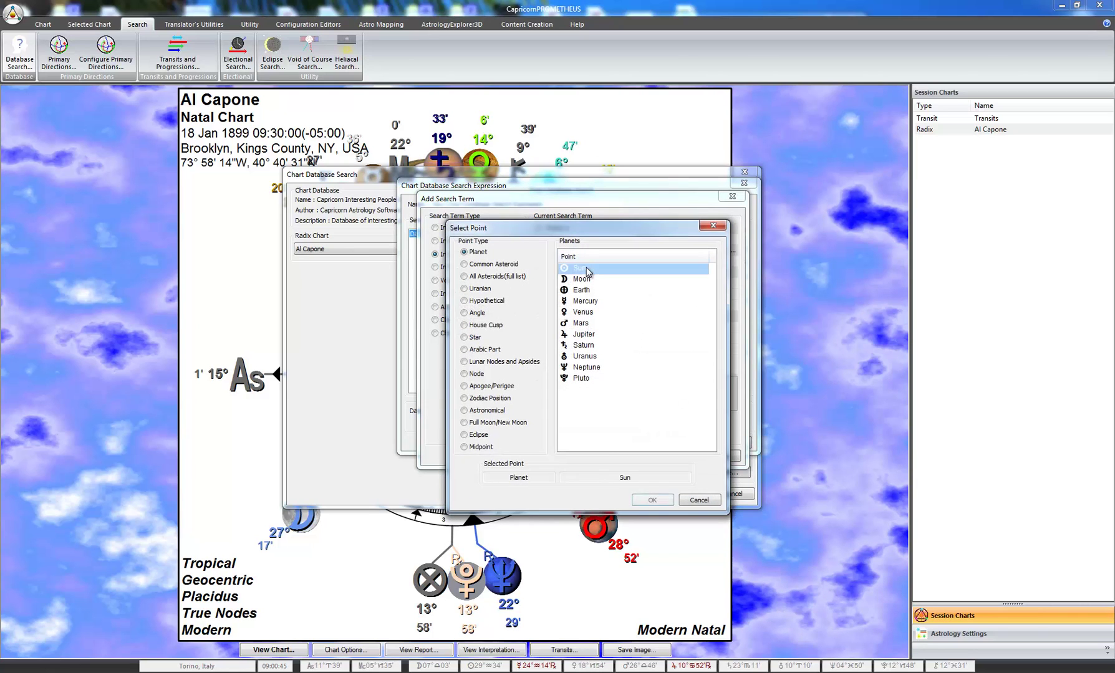
double_click(586, 272)
click(686, 261)
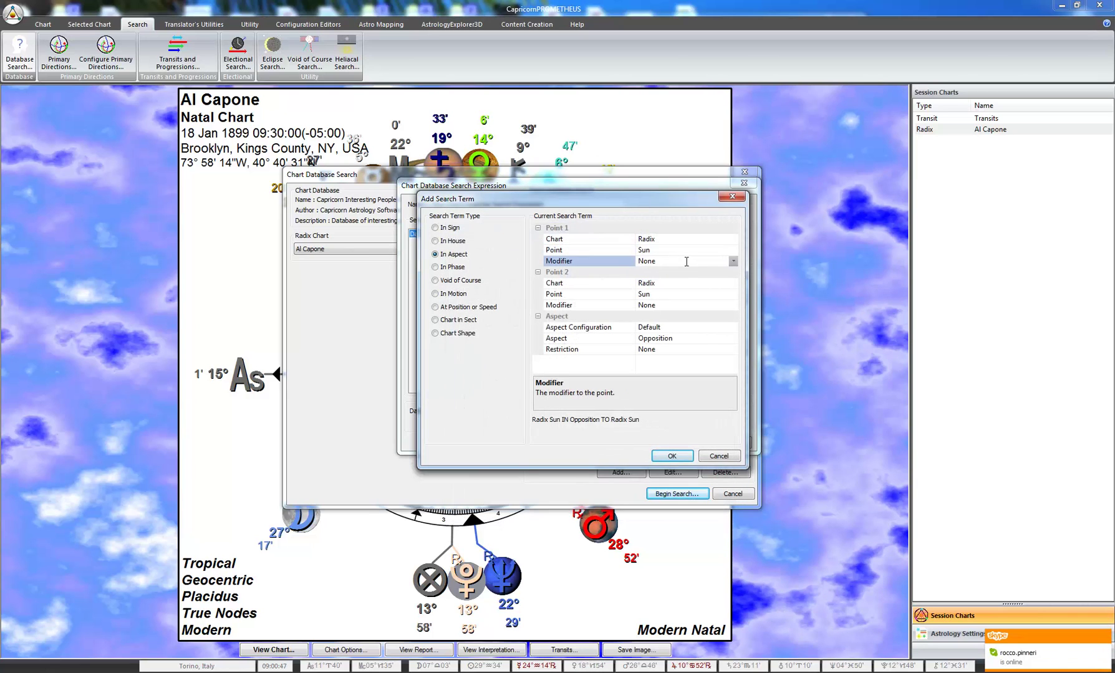
click(733, 262)
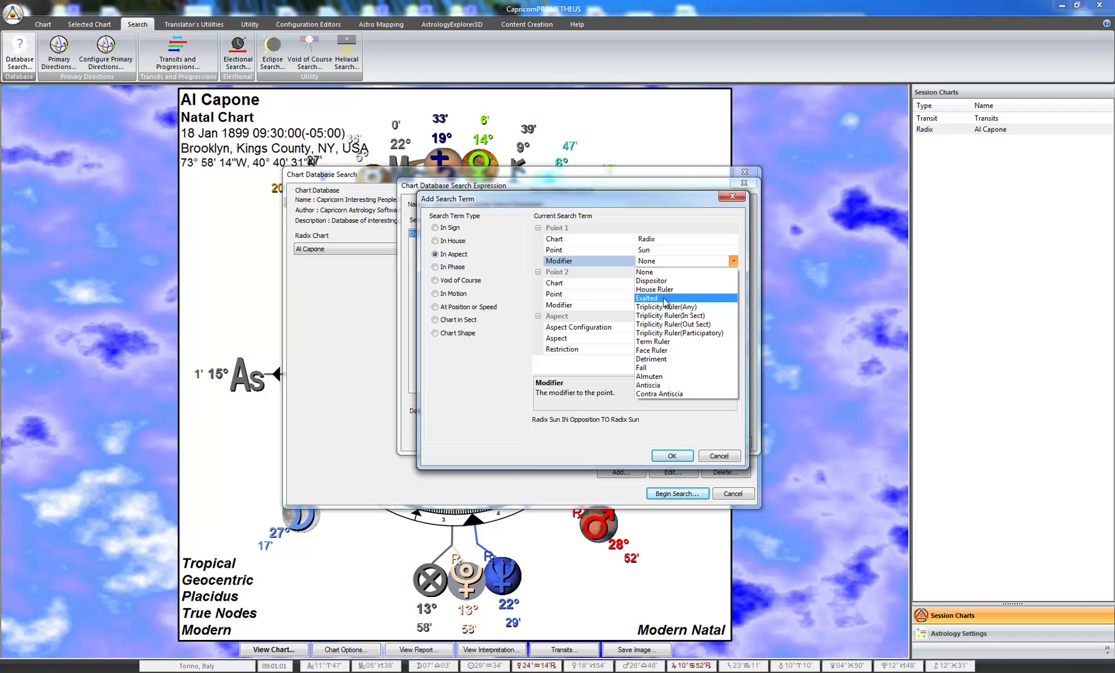
click(732, 261)
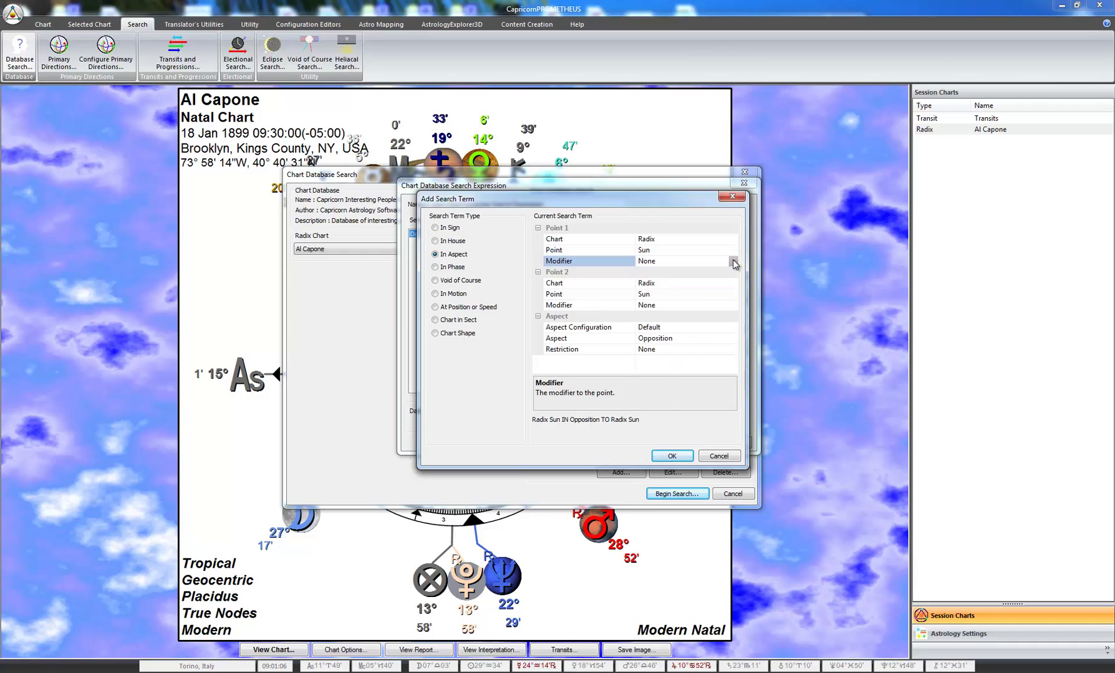
Set the chart for Point 2 of the aspect term to Database Chart
click(693, 284)
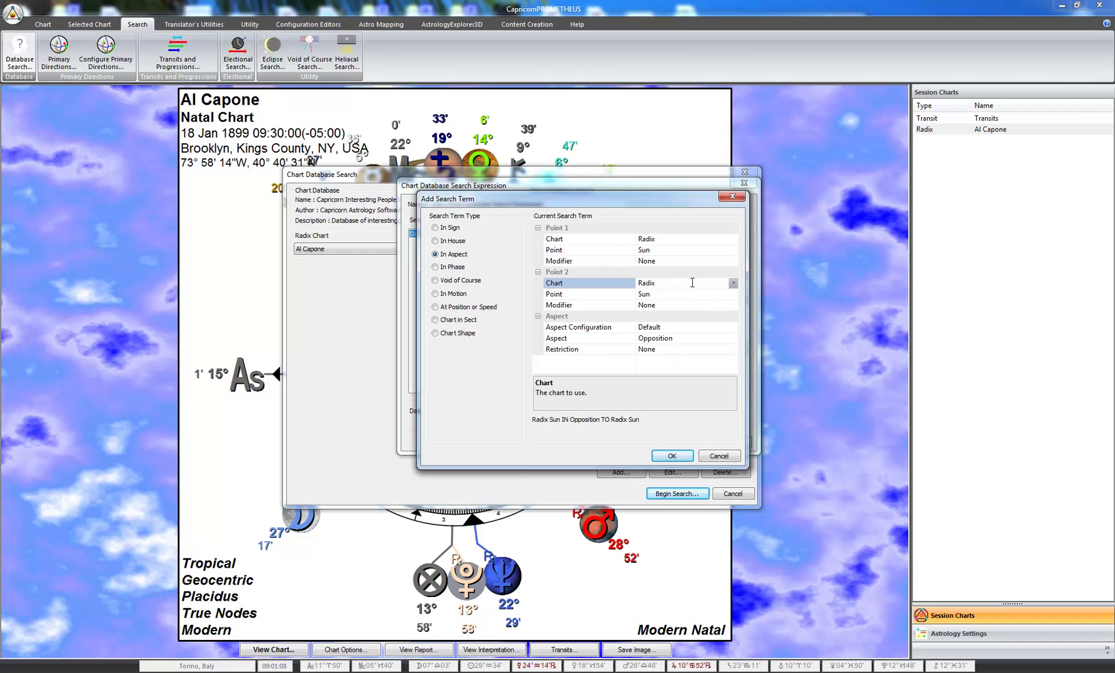
click(734, 283)
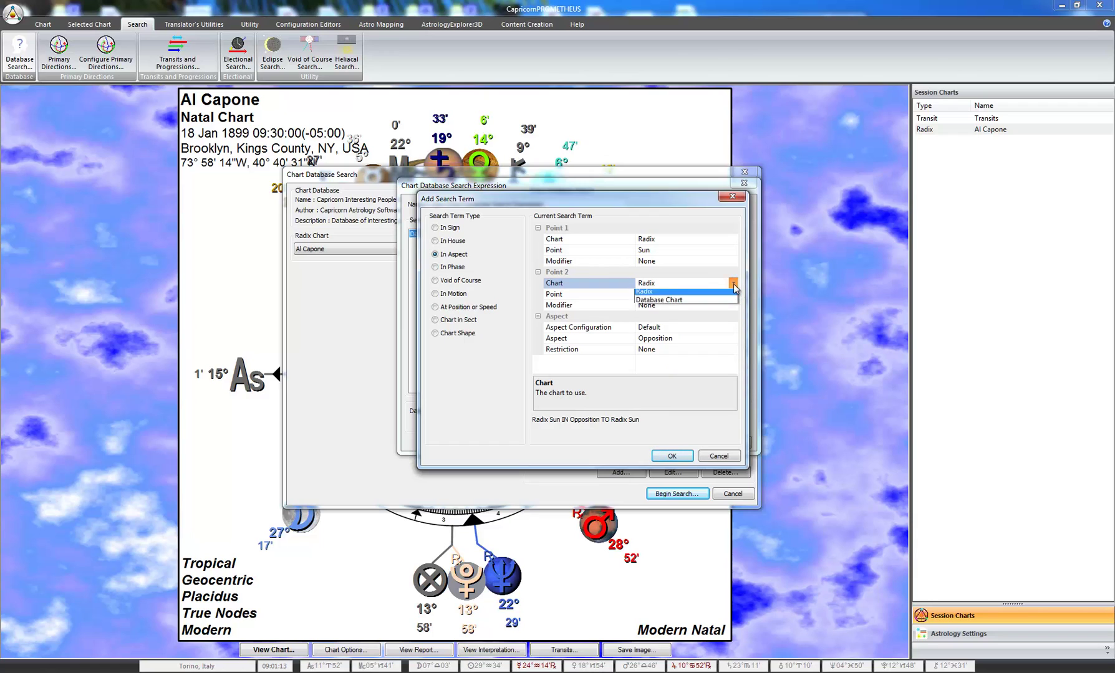
click(690, 304)
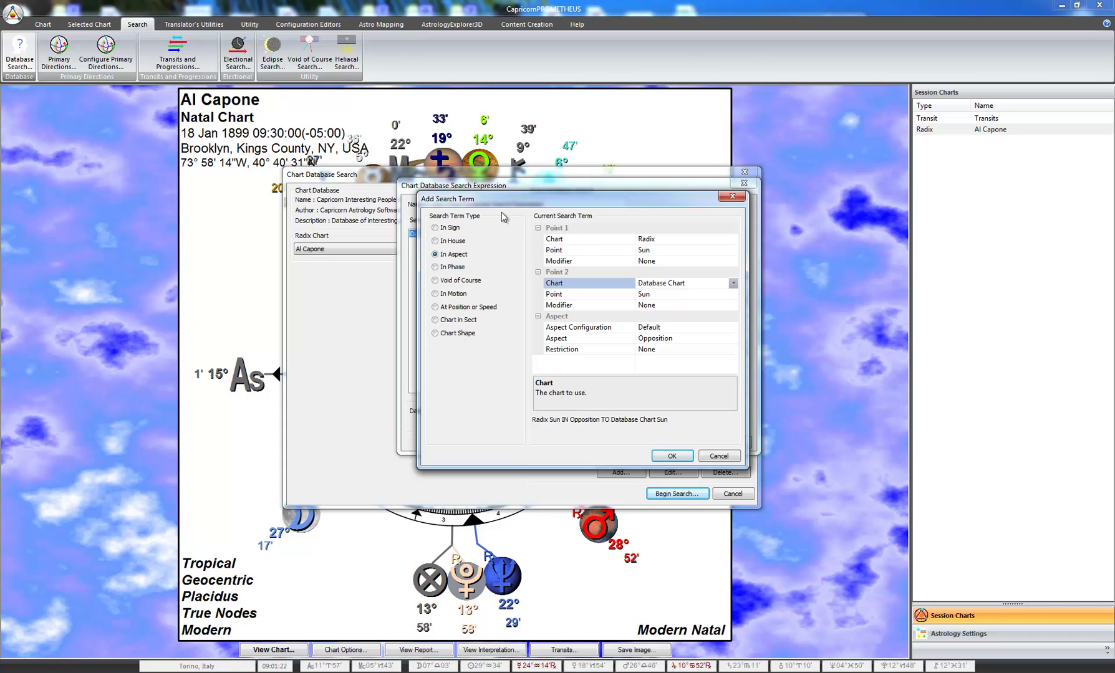
drag(518, 202, 665, 210)
drag(678, 211, 545, 205)
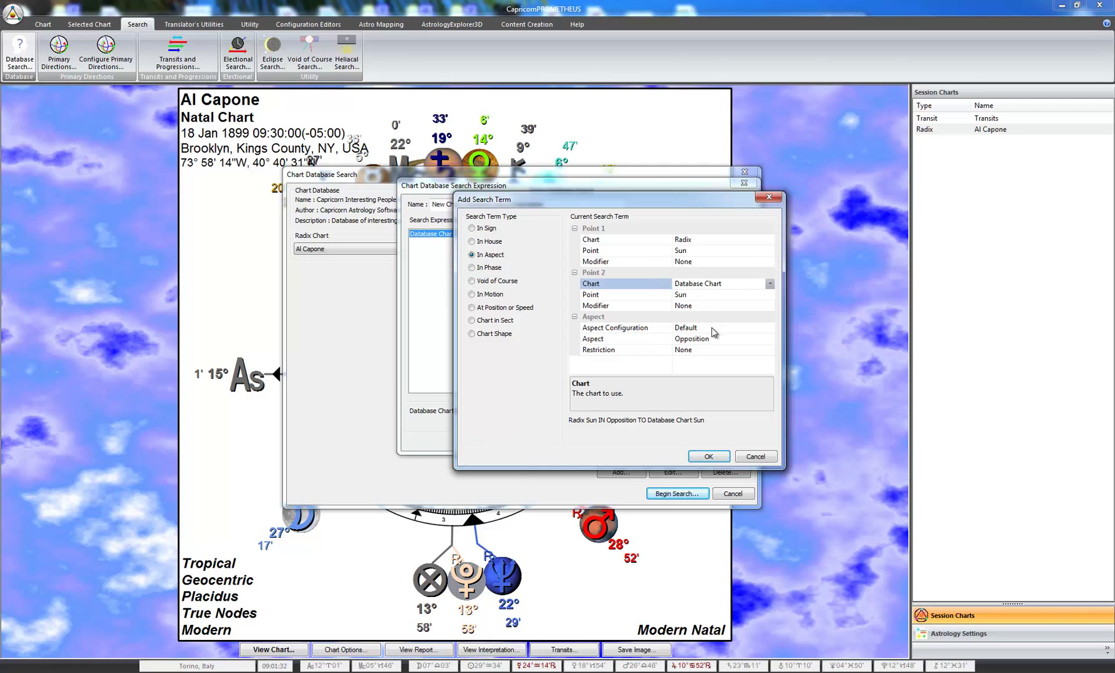
Set the aspect of the Radix Sun to Database Chart Sun term to Any Soft Aspect
click(730, 339)
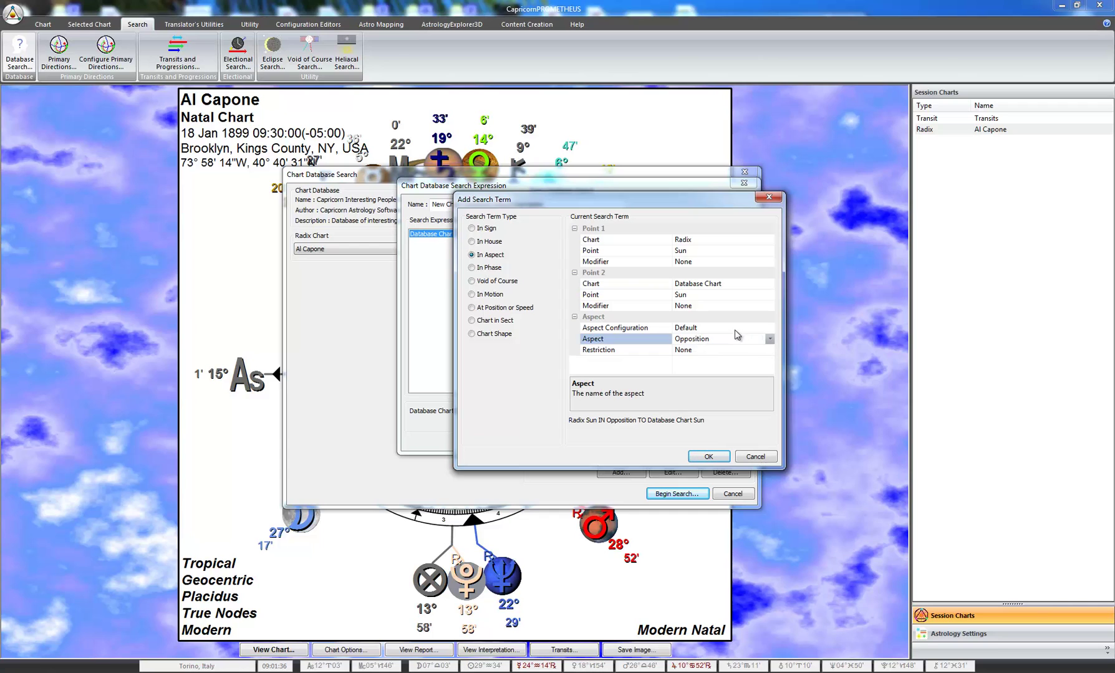
click(711, 327)
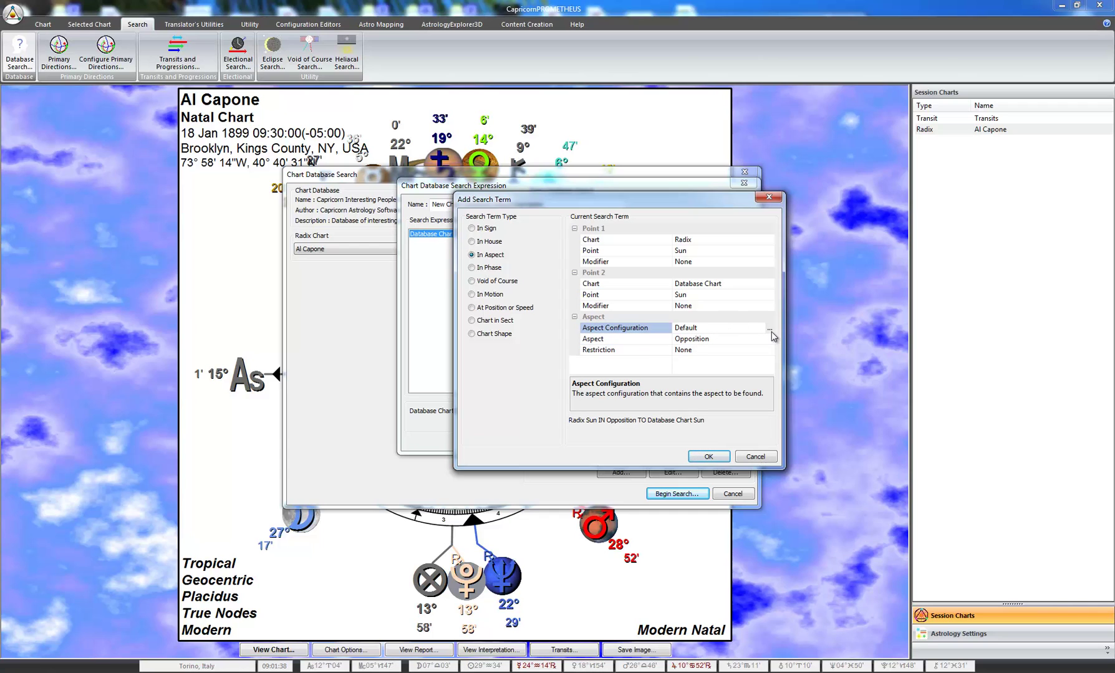
click(705, 340)
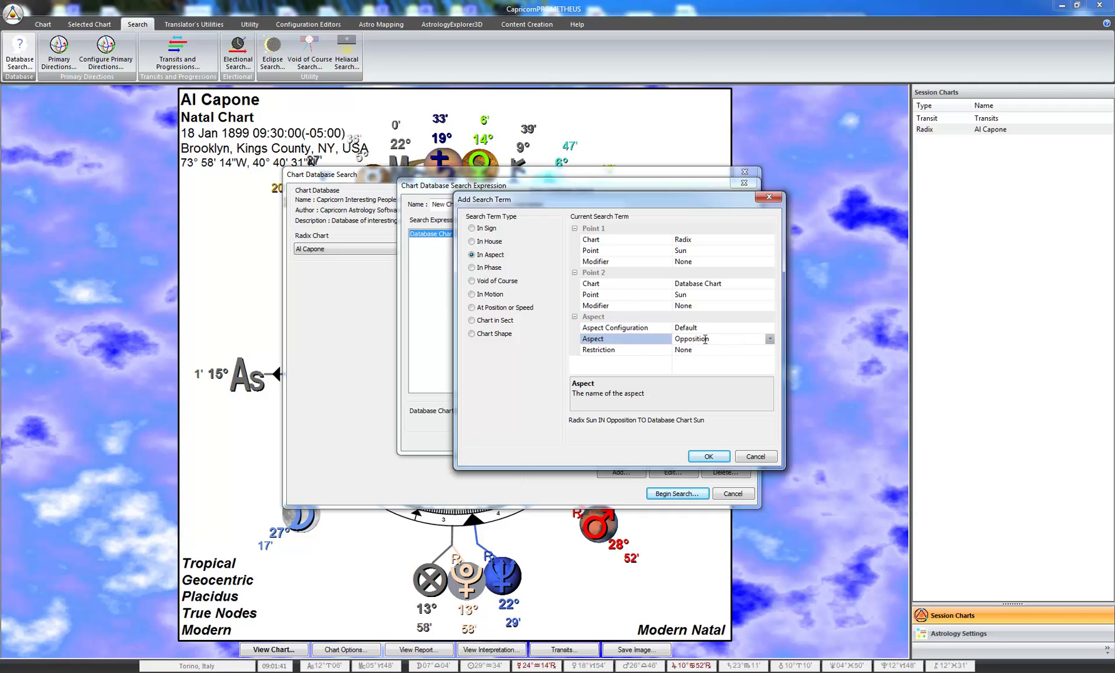
click(770, 340)
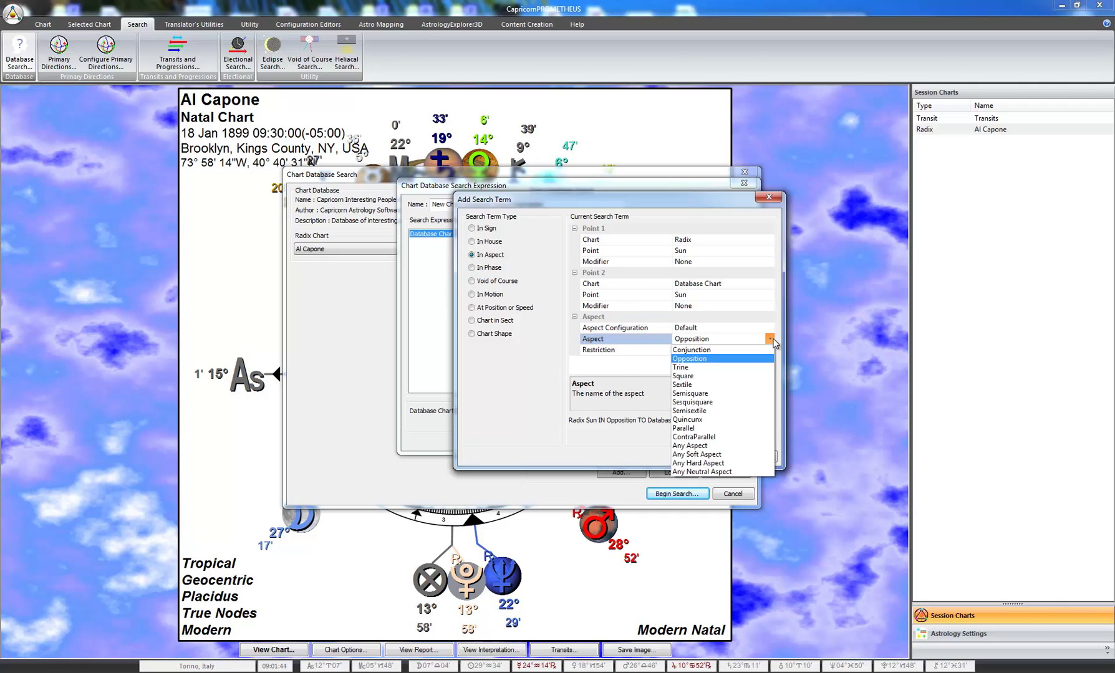
click(711, 455)
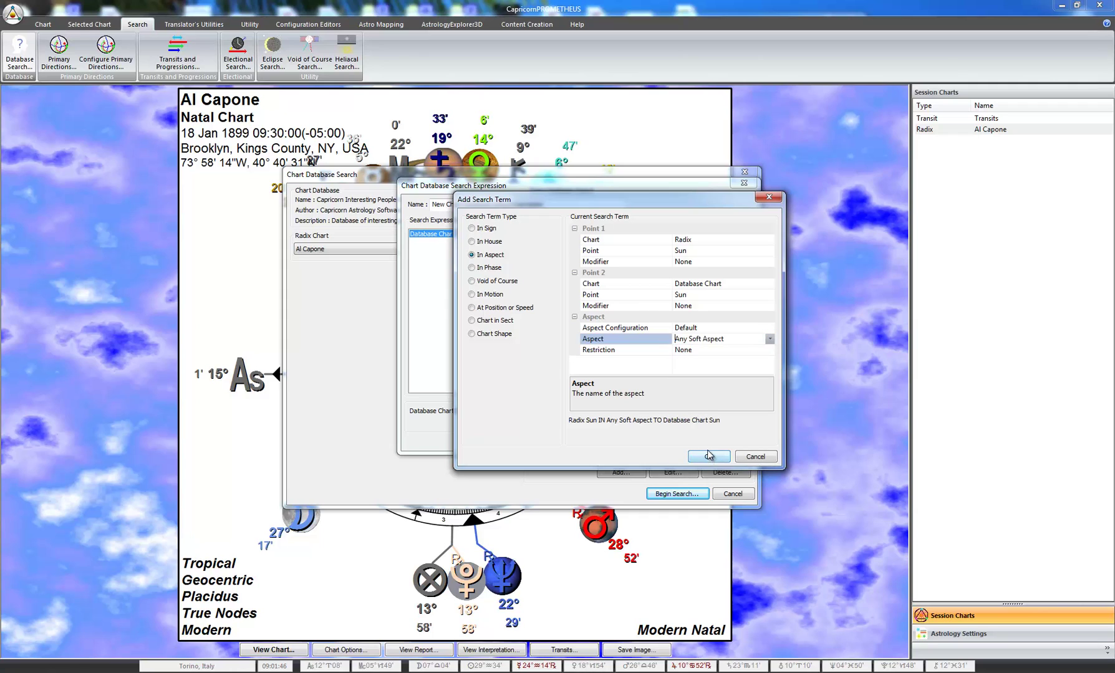
Leave the aspect restriction at None and save the edited search term
click(736, 350)
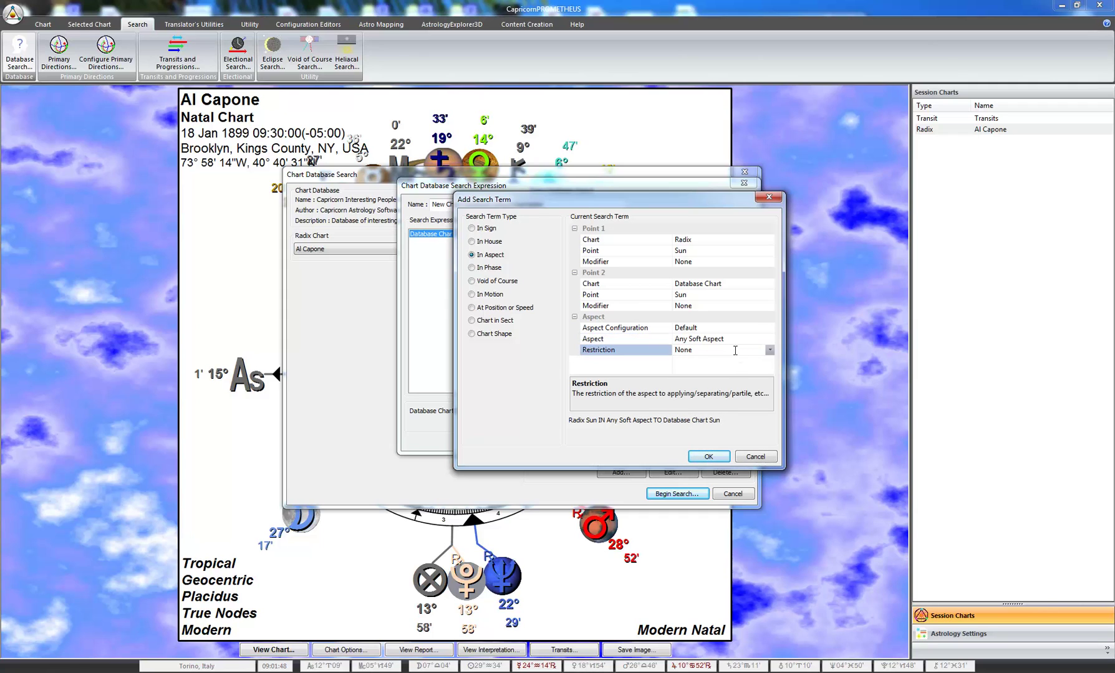
click(770, 351)
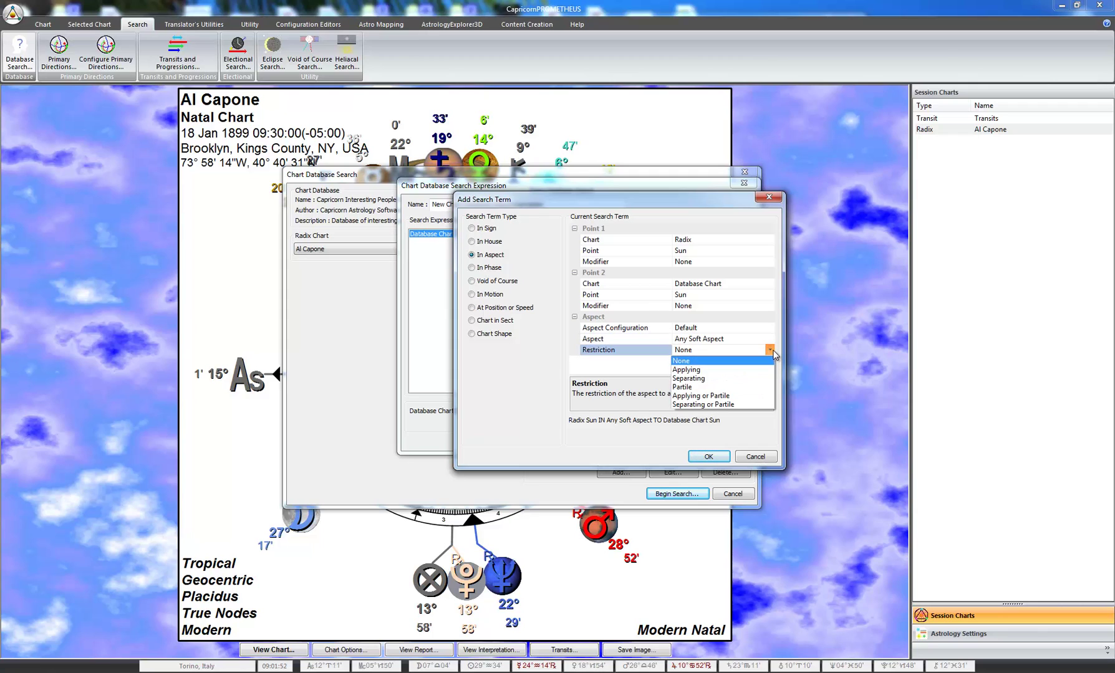
click(774, 353)
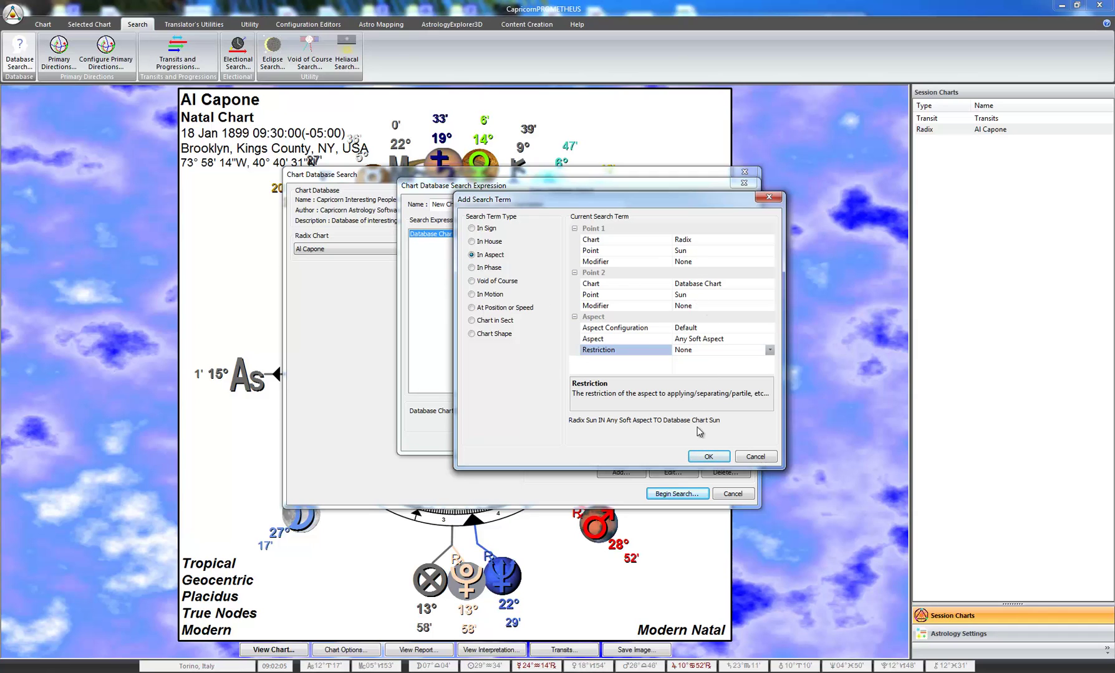
click(703, 457)
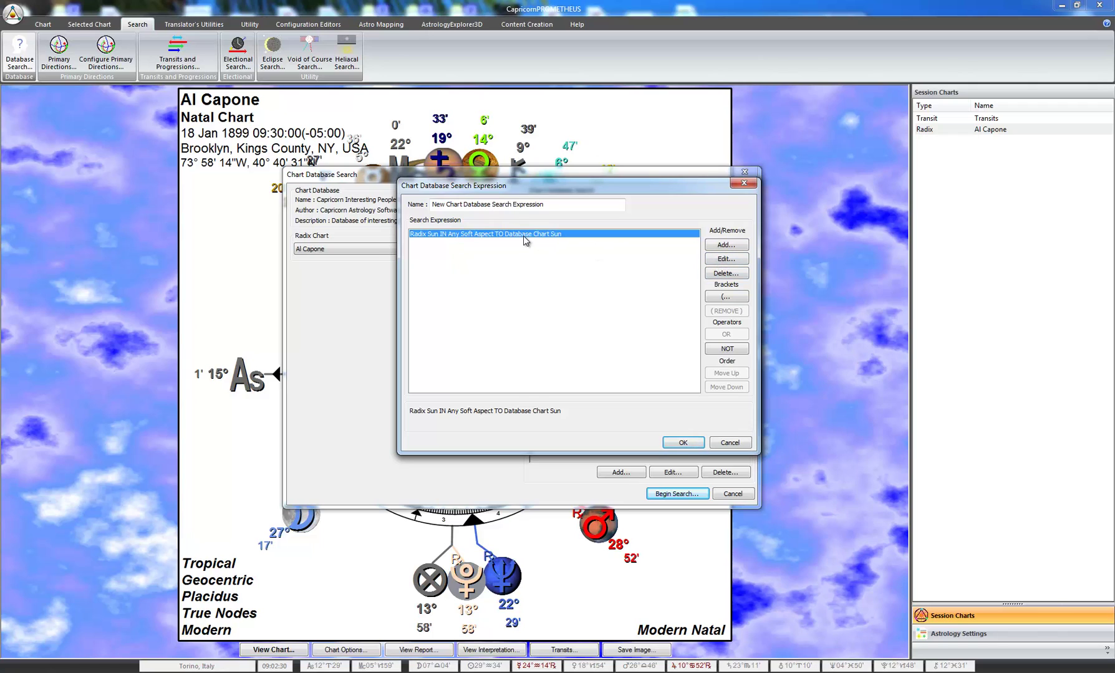
Start a new In Aspect search term with the Sun of the Radix chart as Point 1
click(728, 245)
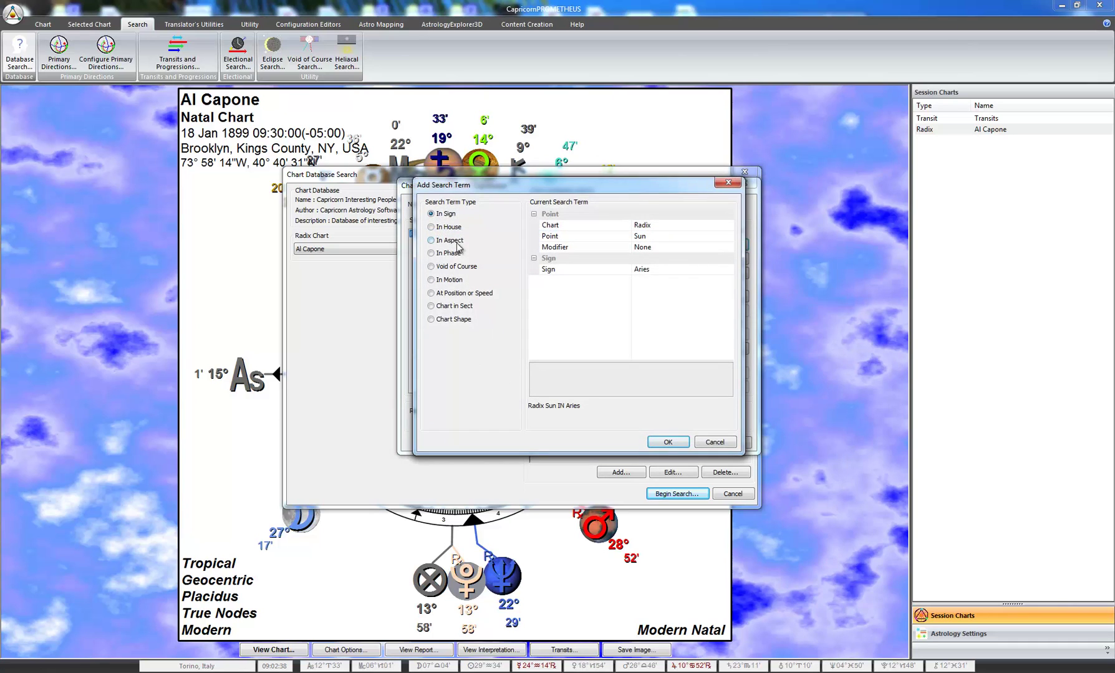
click(457, 242)
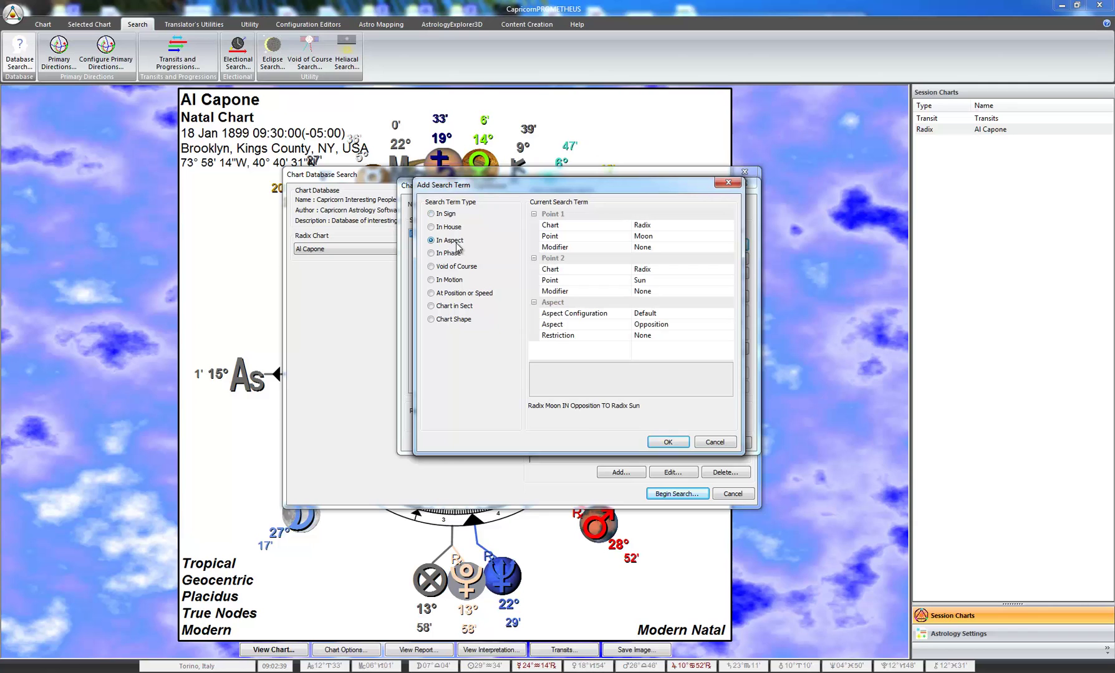
click(699, 237)
click(728, 236)
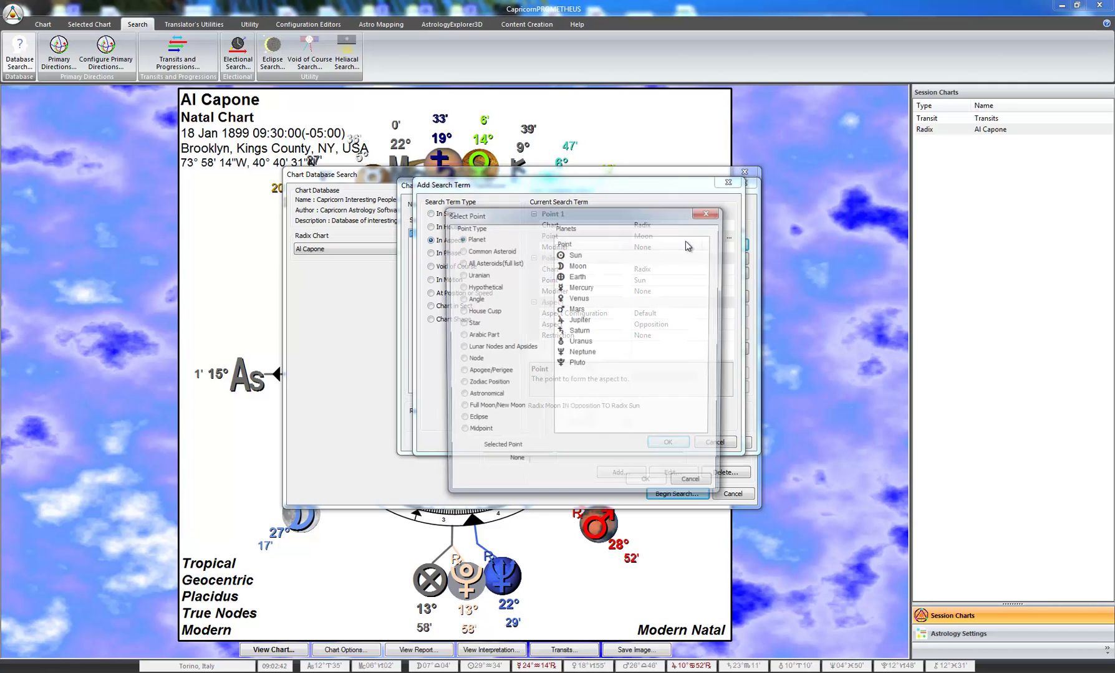
double_click(574, 252)
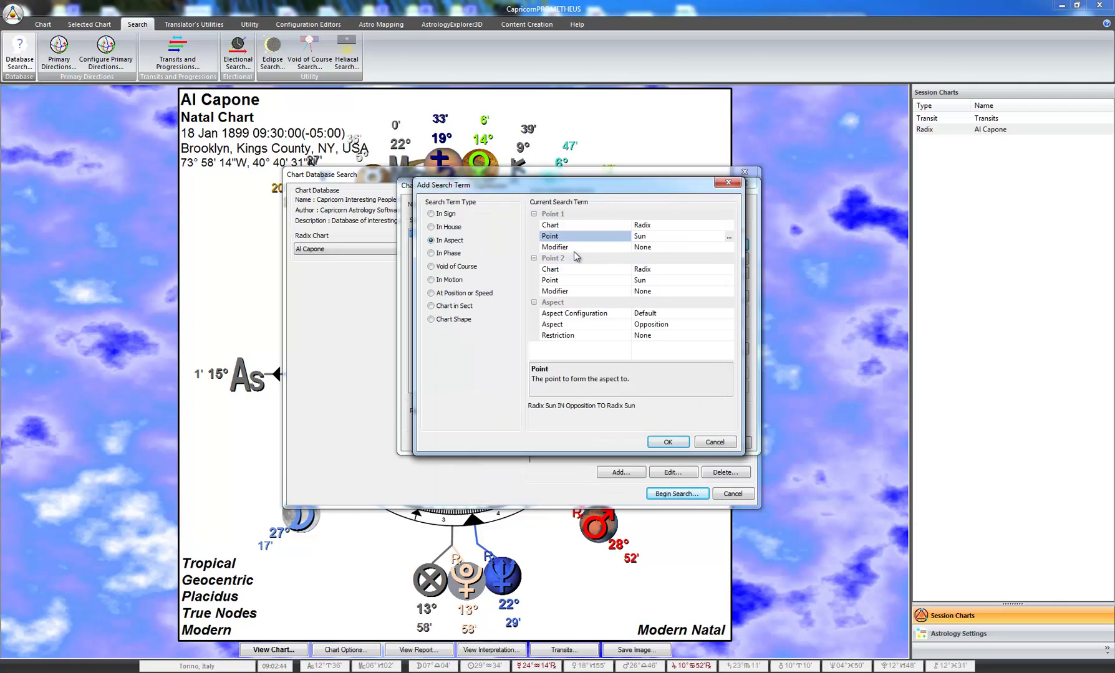
Set Point 2 of the new term to the Moon of the Database Chart
click(730, 271)
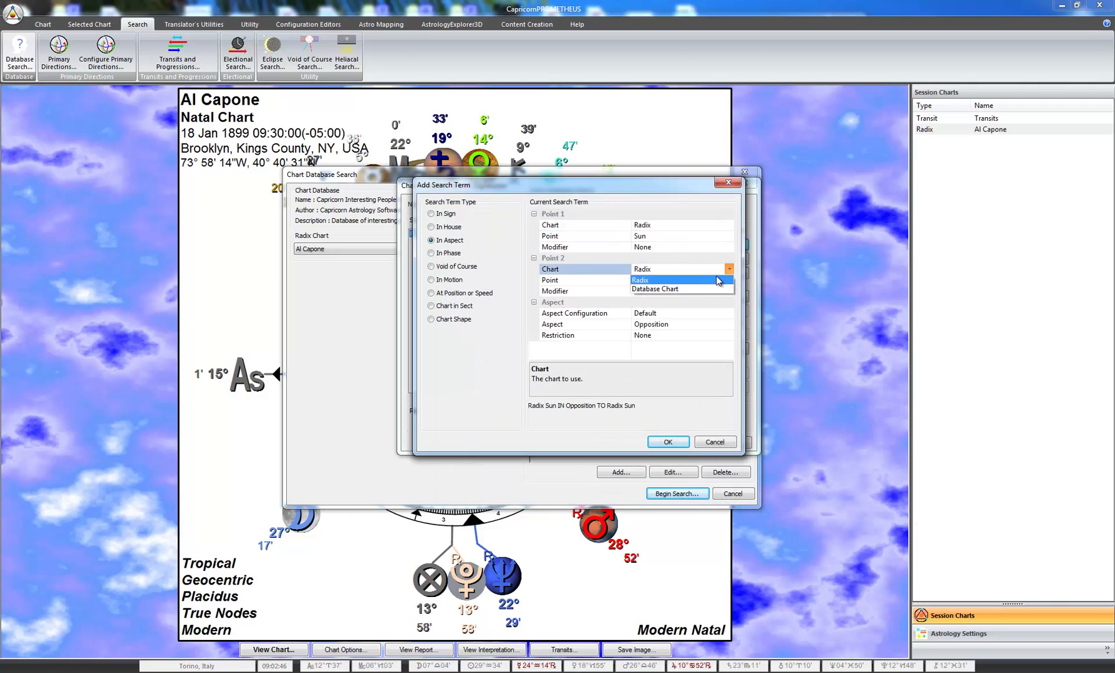
click(717, 289)
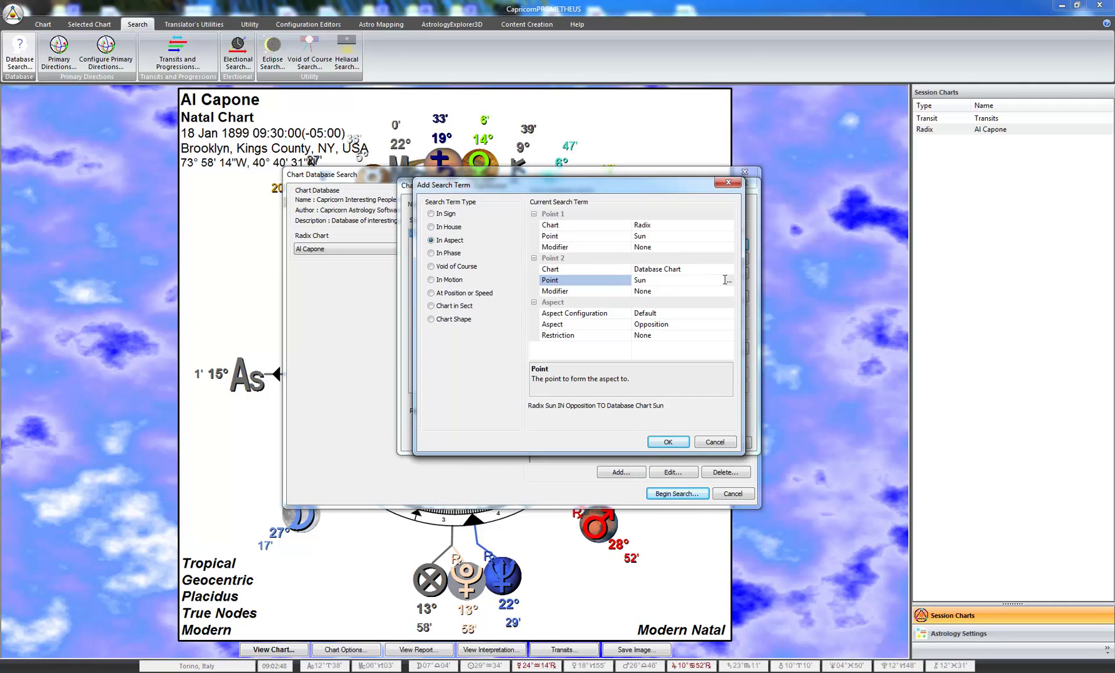
click(729, 280)
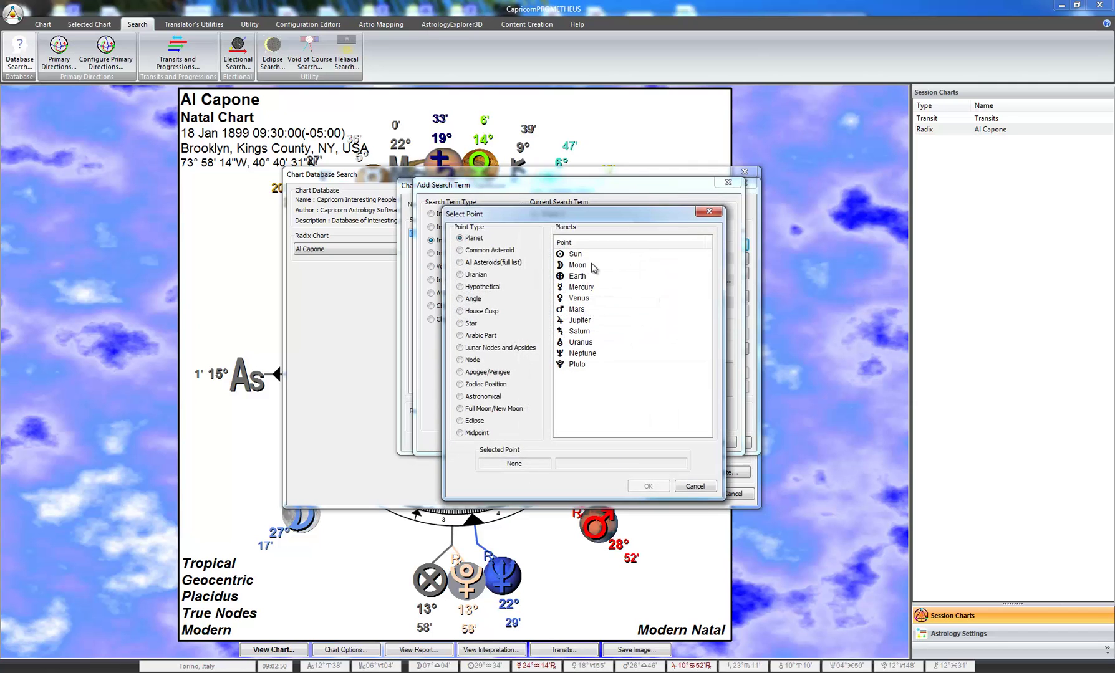
double_click(578, 265)
Set the new term's aspect to Any Soft Aspect and add the term to the expression
click(718, 323)
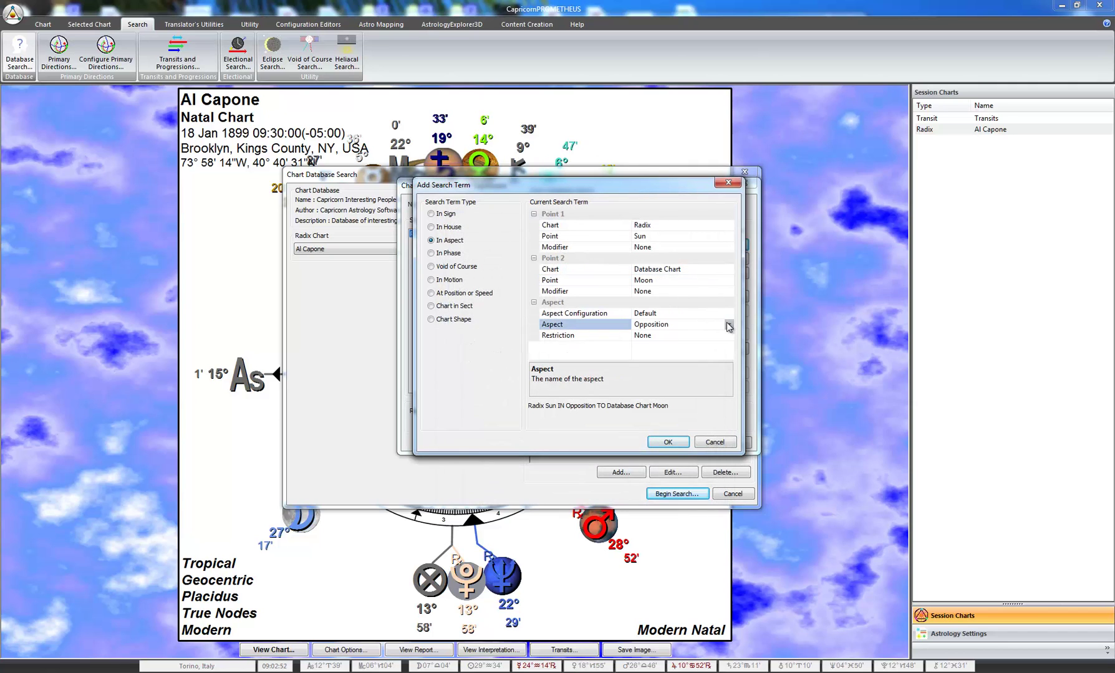
click(729, 325)
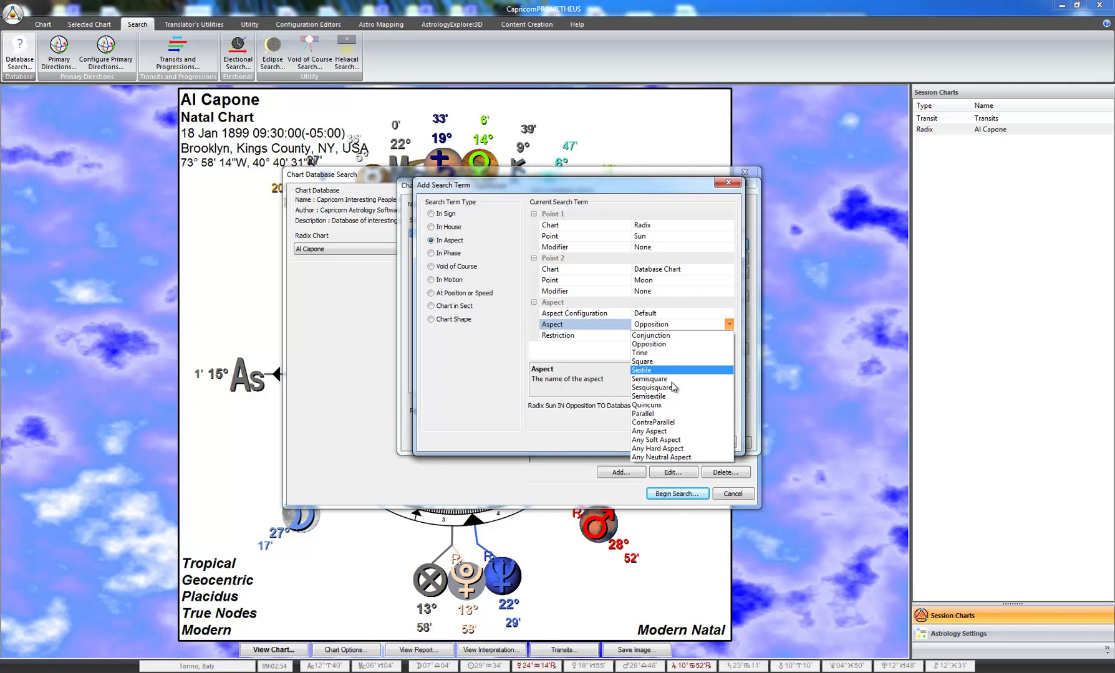
click(667, 441)
click(667, 442)
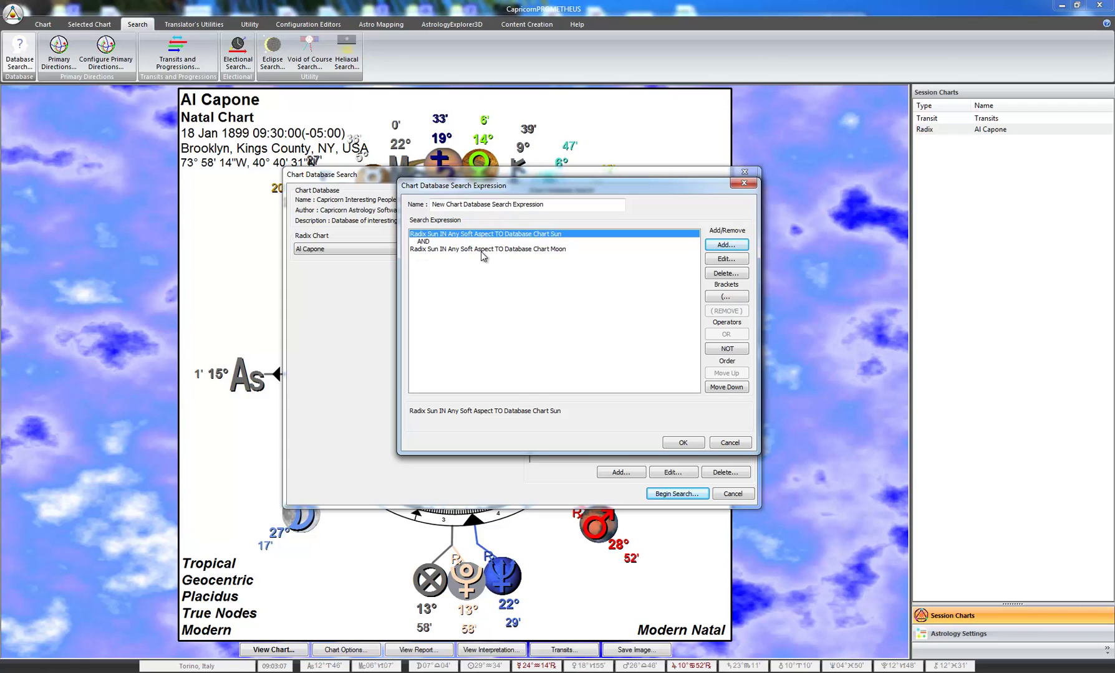
Change the AND operator between the Database Chart Sun and Database Chart Moon terms to OR
click(521, 250)
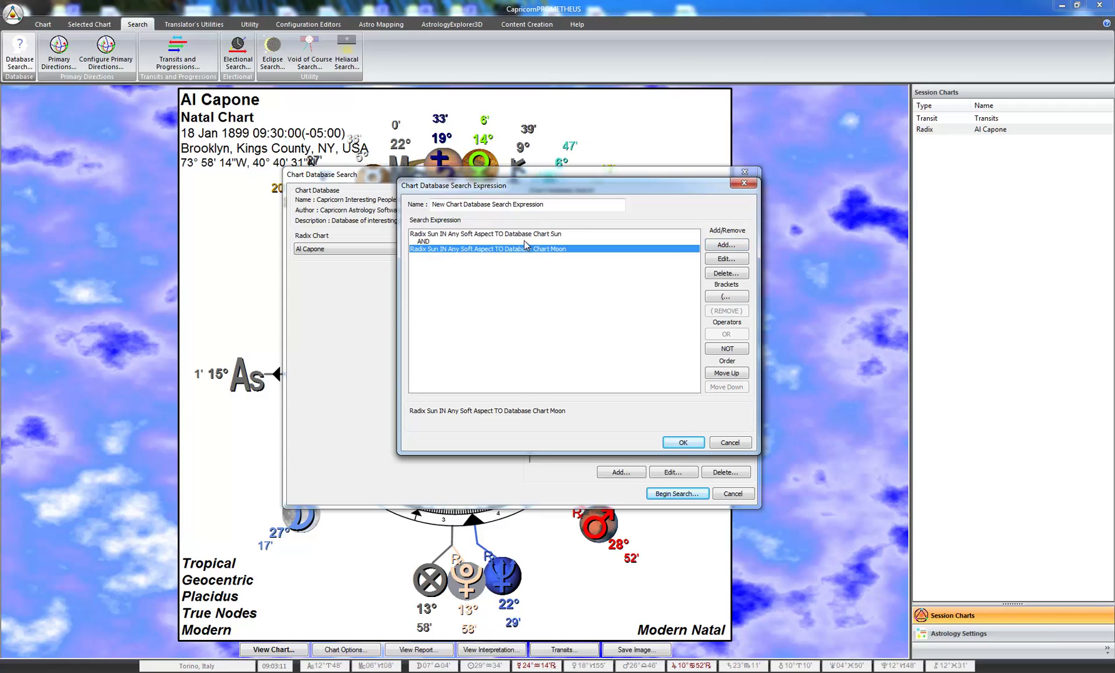
click(524, 241)
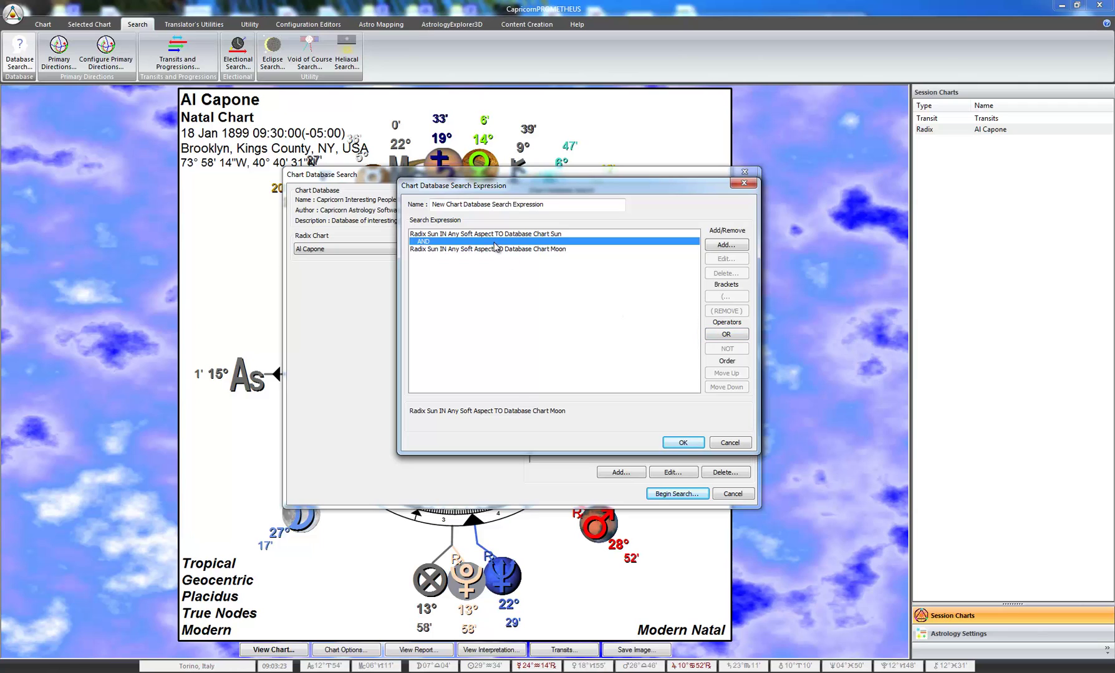
click(724, 335)
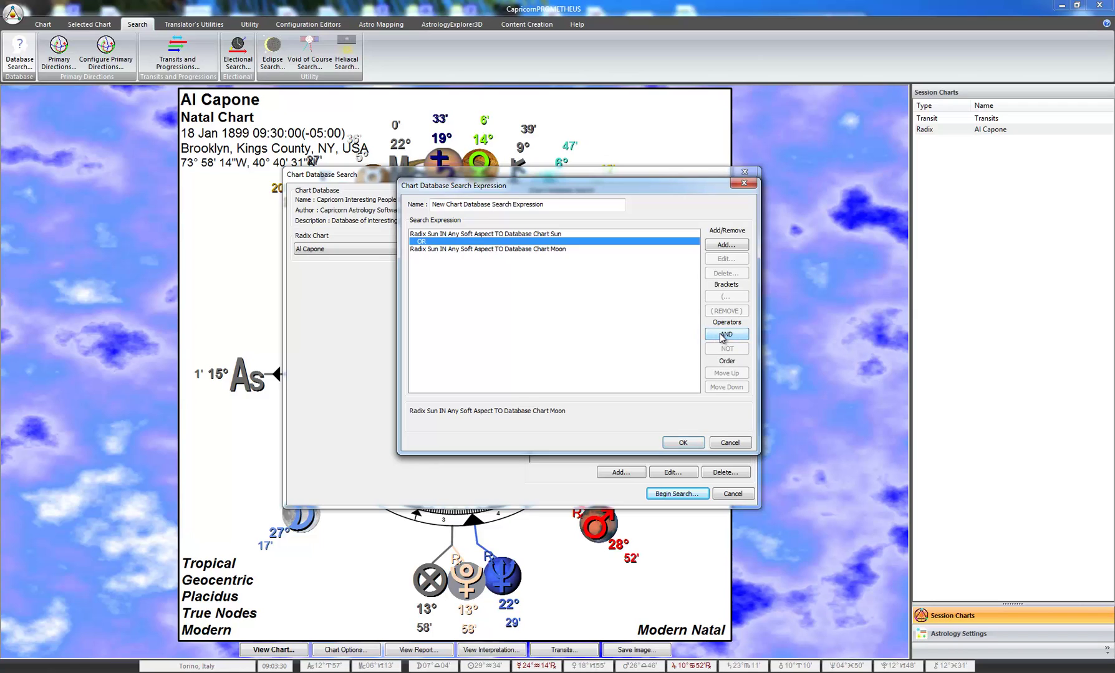
Start a third In Aspect term, keeping the Radix Moon as Point 1 and setting Point 2's chart to Database Chart
click(429, 249)
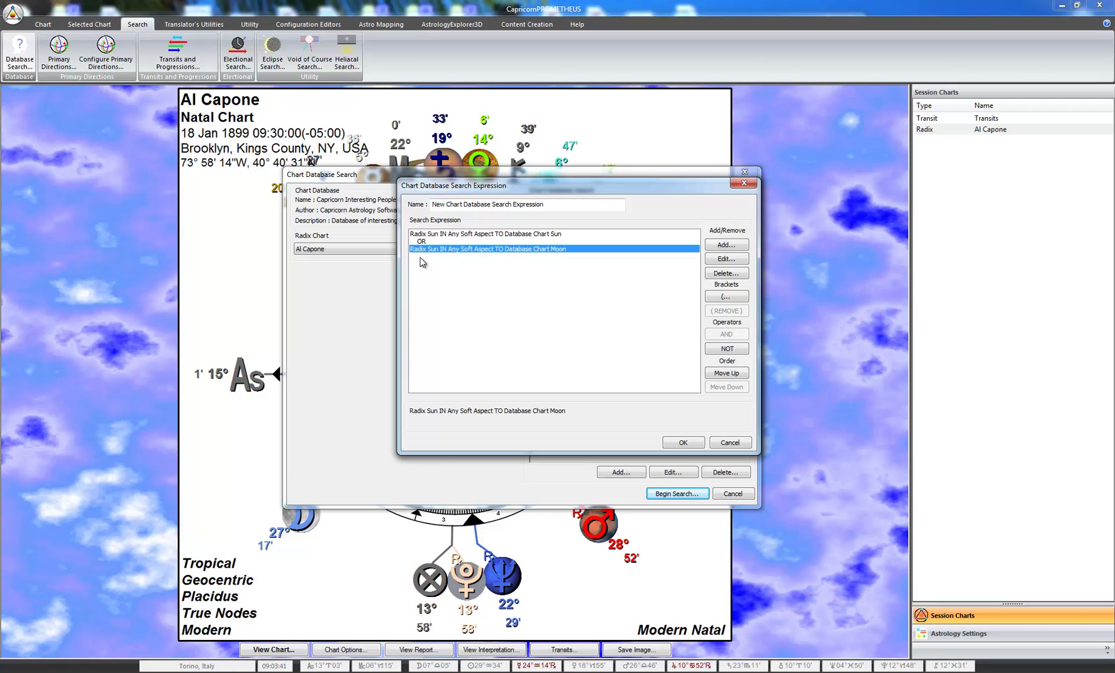
click(726, 245)
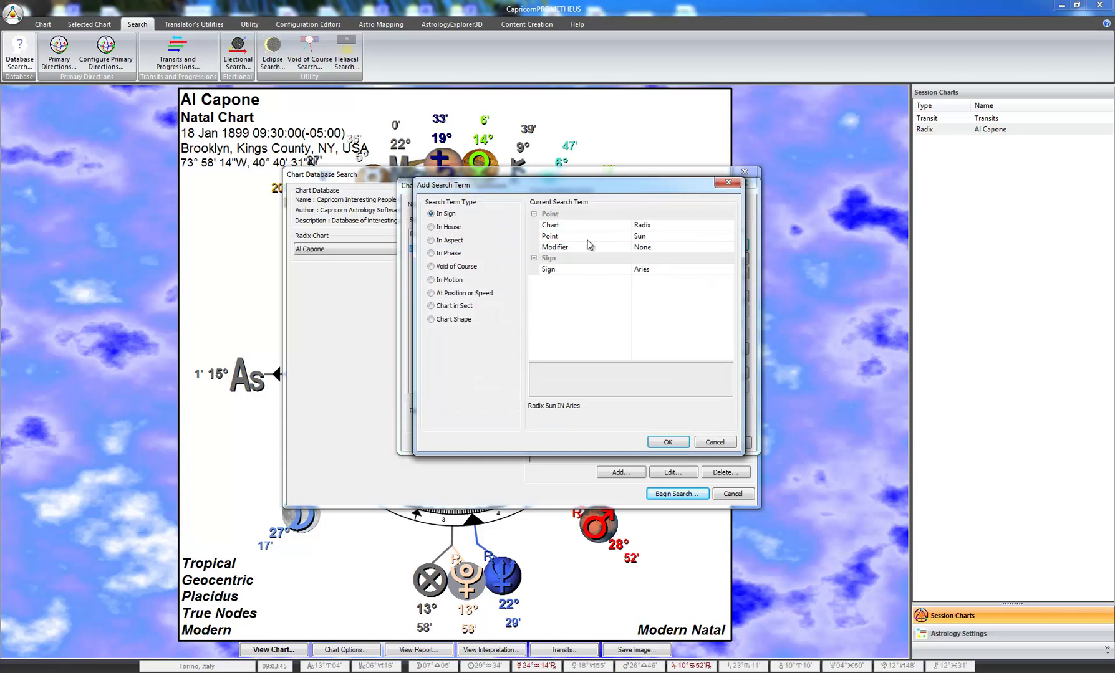
click(453, 241)
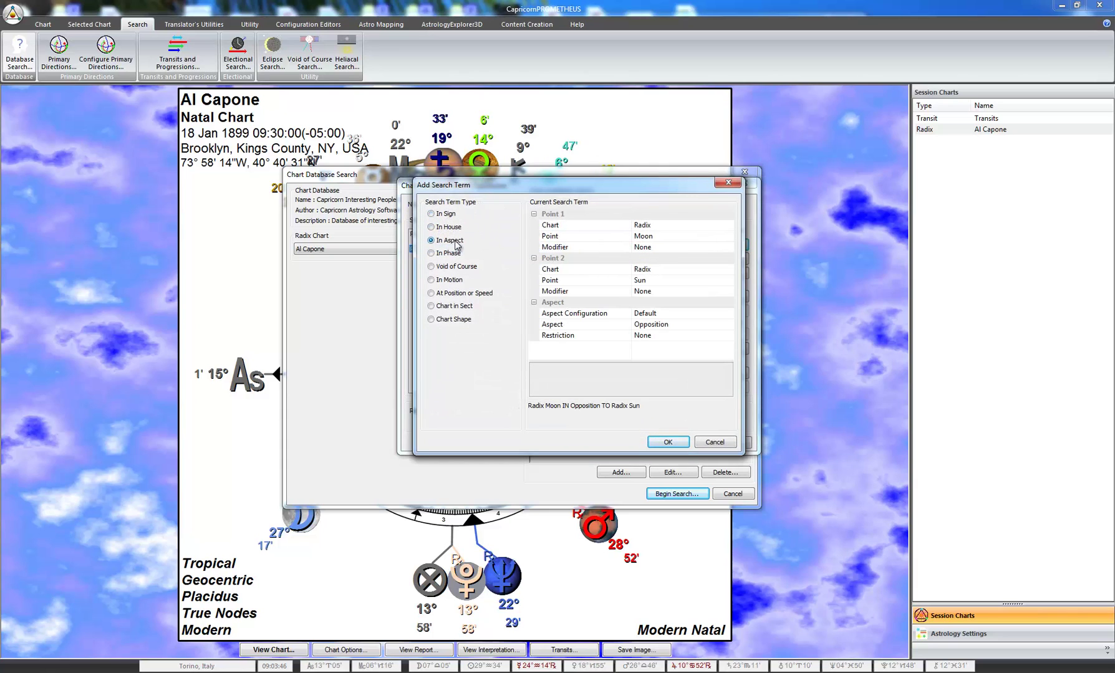
click(686, 225)
click(677, 236)
click(698, 268)
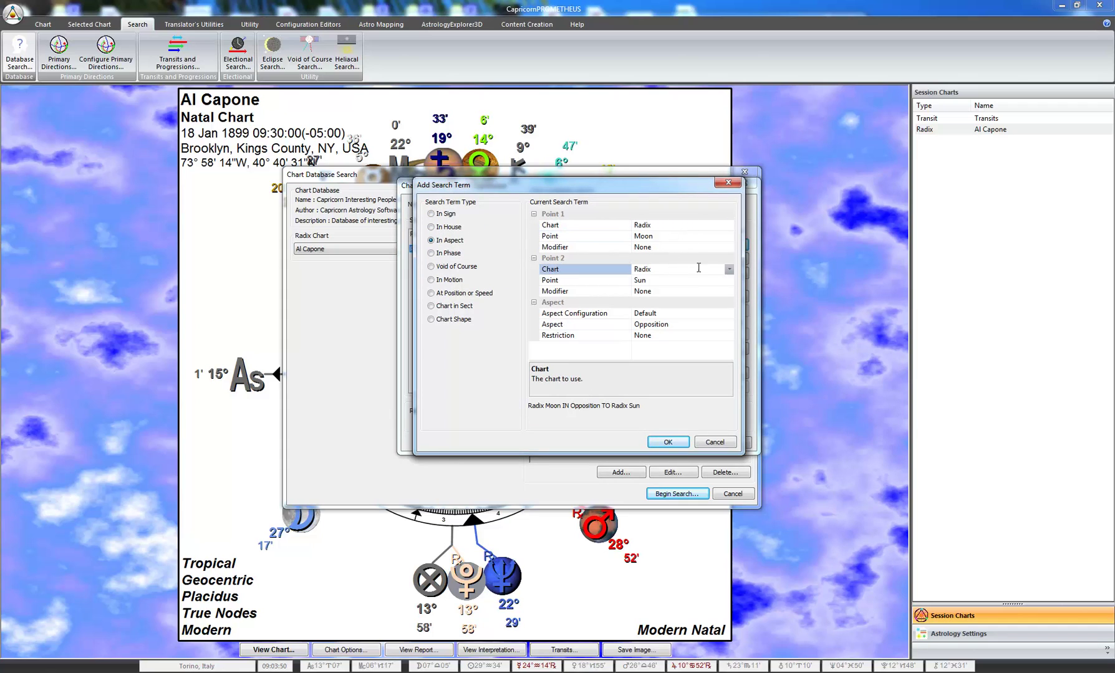
click(727, 269)
click(666, 291)
Set the third term's aspect to Any Soft Aspect and add it to the search expression
click(730, 325)
click(729, 324)
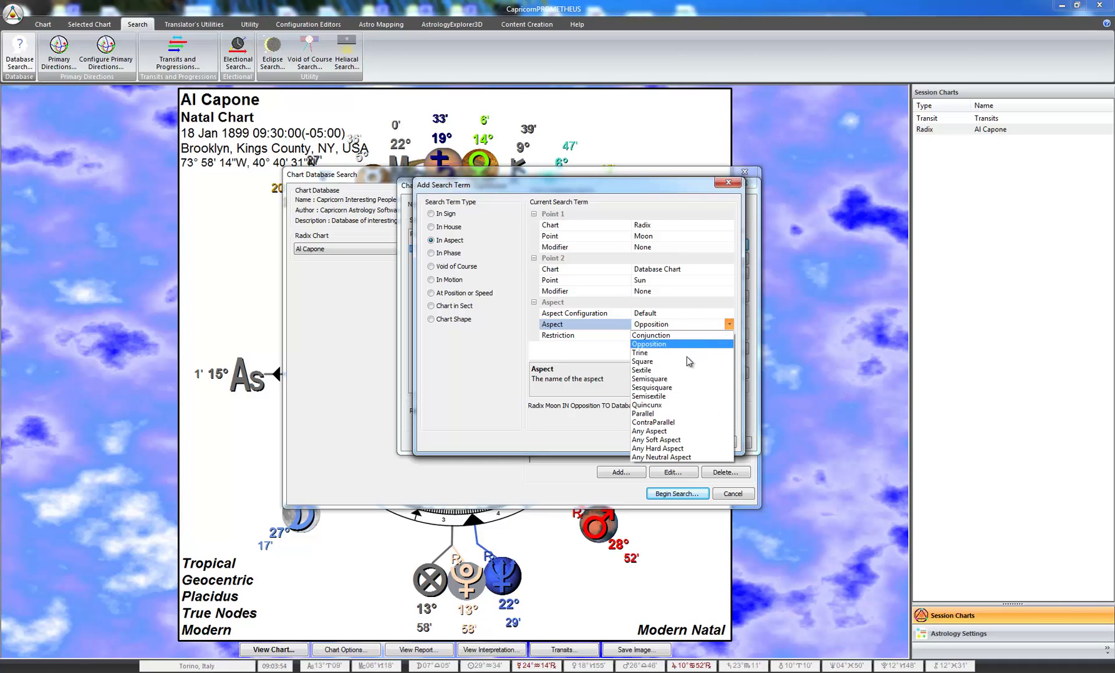
click(671, 440)
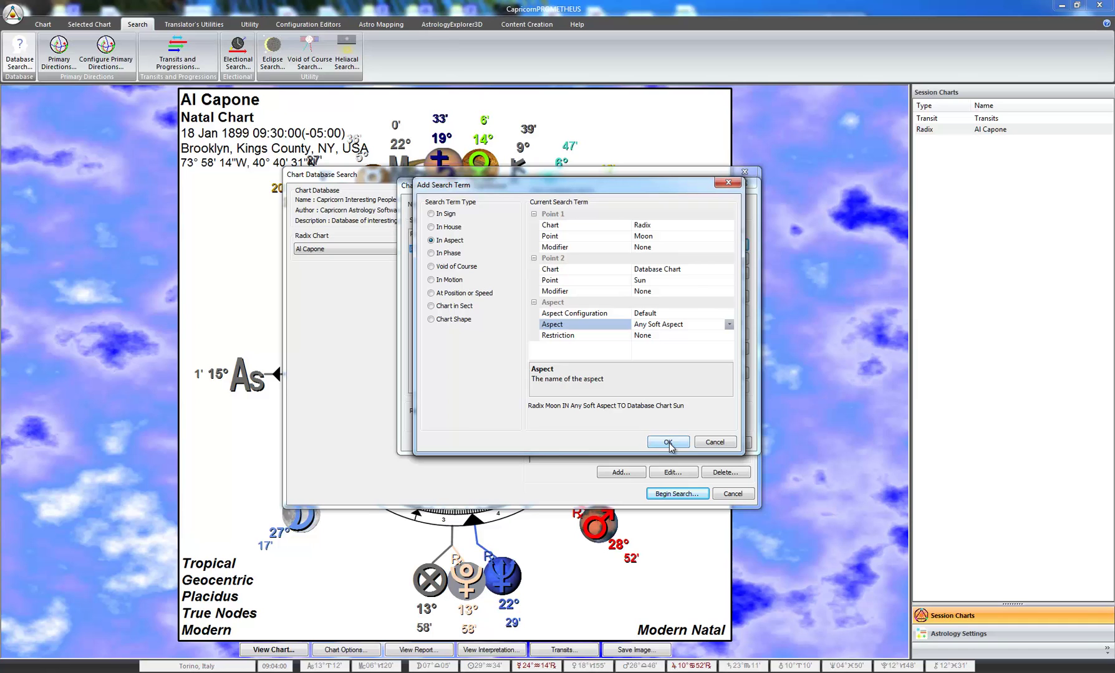
click(669, 443)
Change the AND operator before the Radix Moon to Database Chart Sun term to OR
click(425, 265)
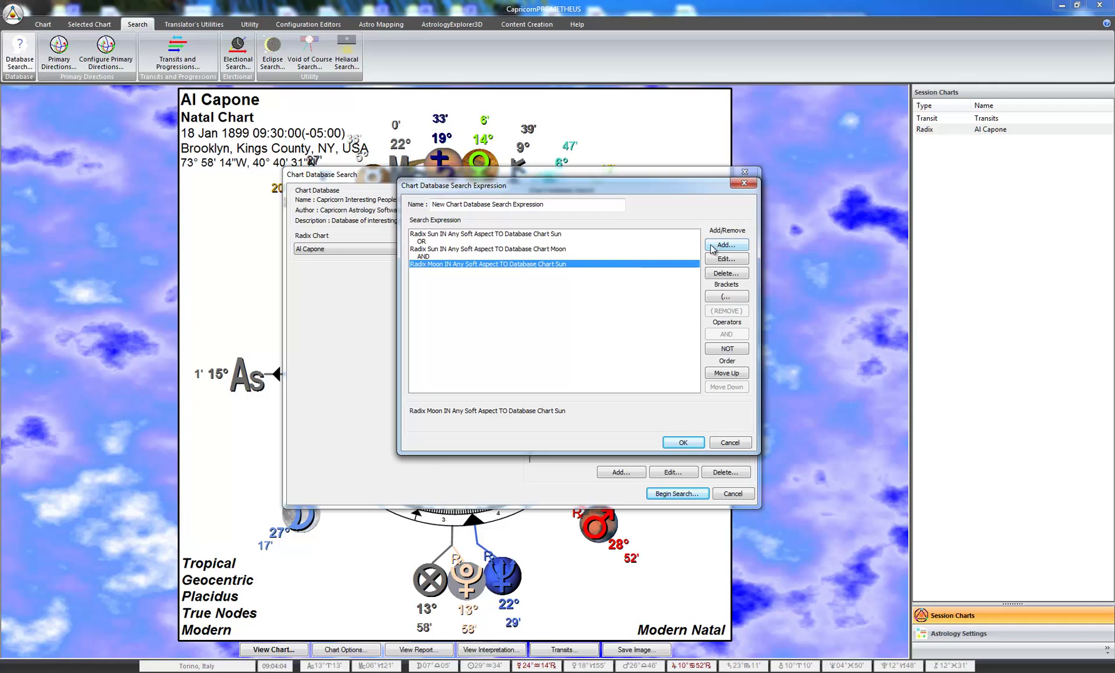
click(566, 257)
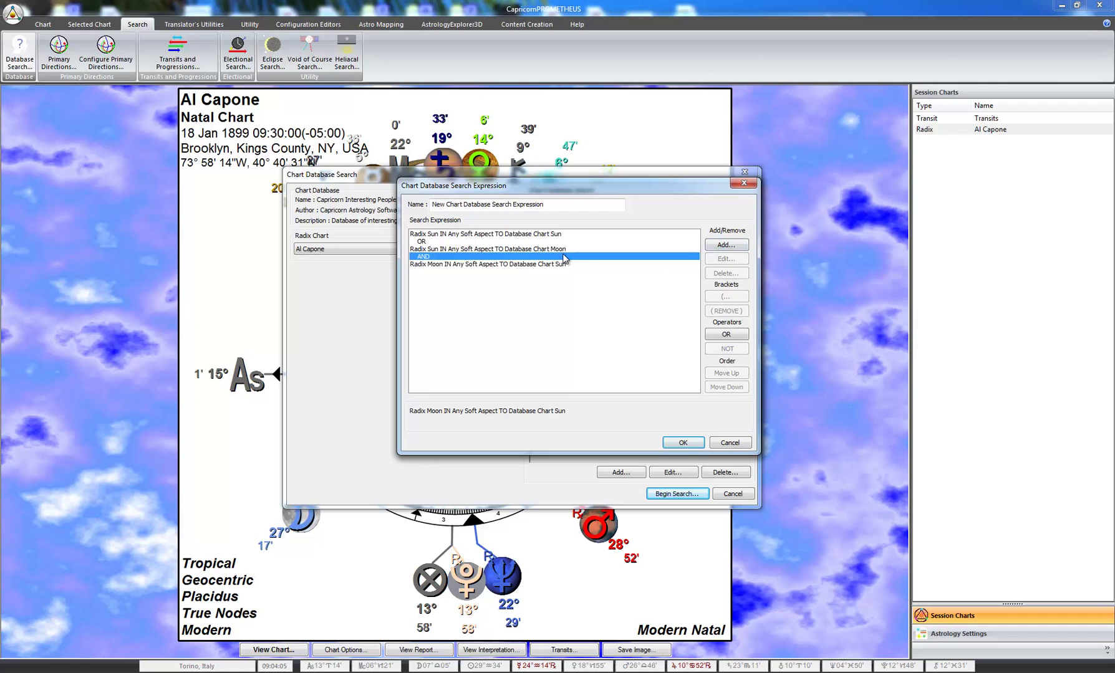
click(721, 334)
Start a fourth In Aspect term after the last one and set its Point 2 to the Moon
click(560, 266)
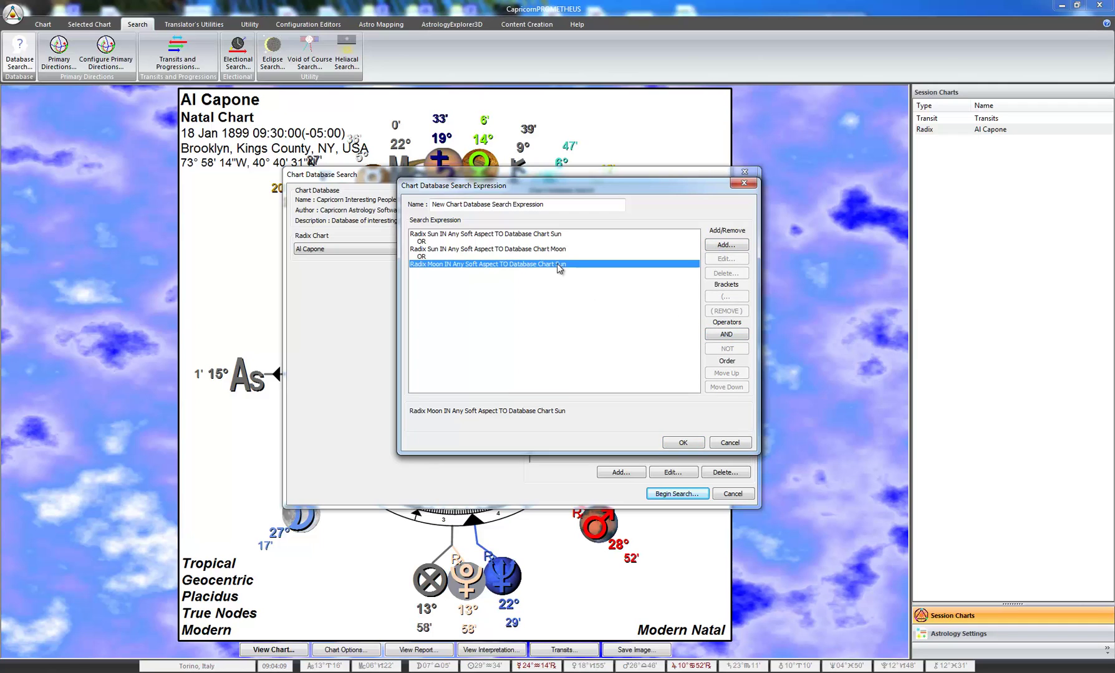
click(722, 247)
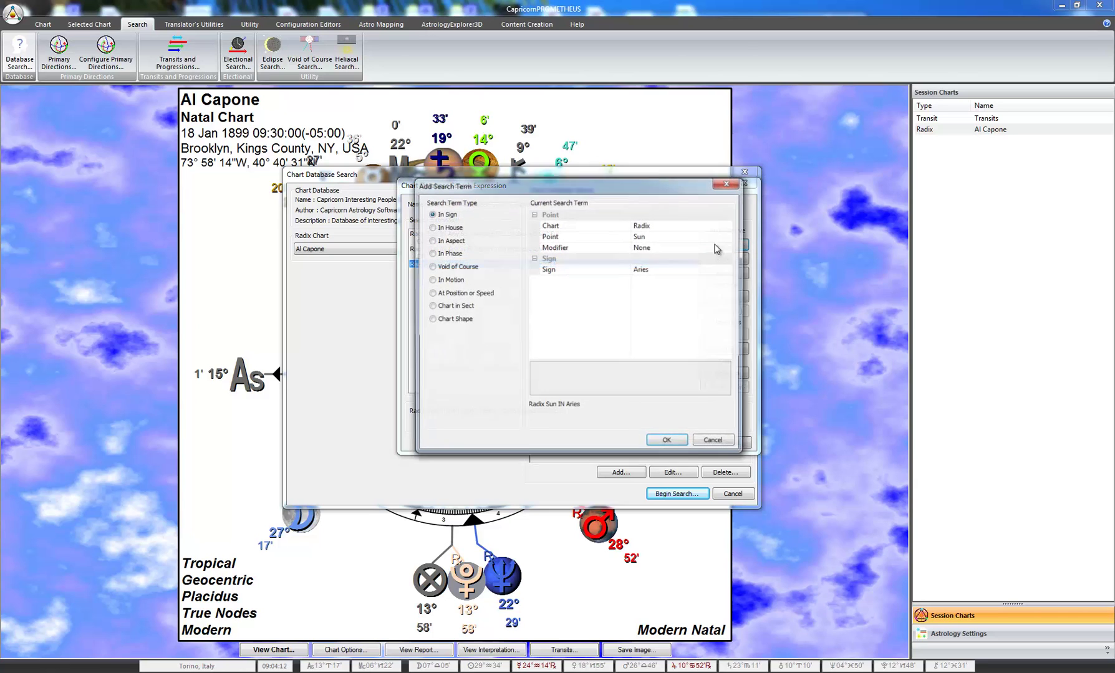
click(452, 242)
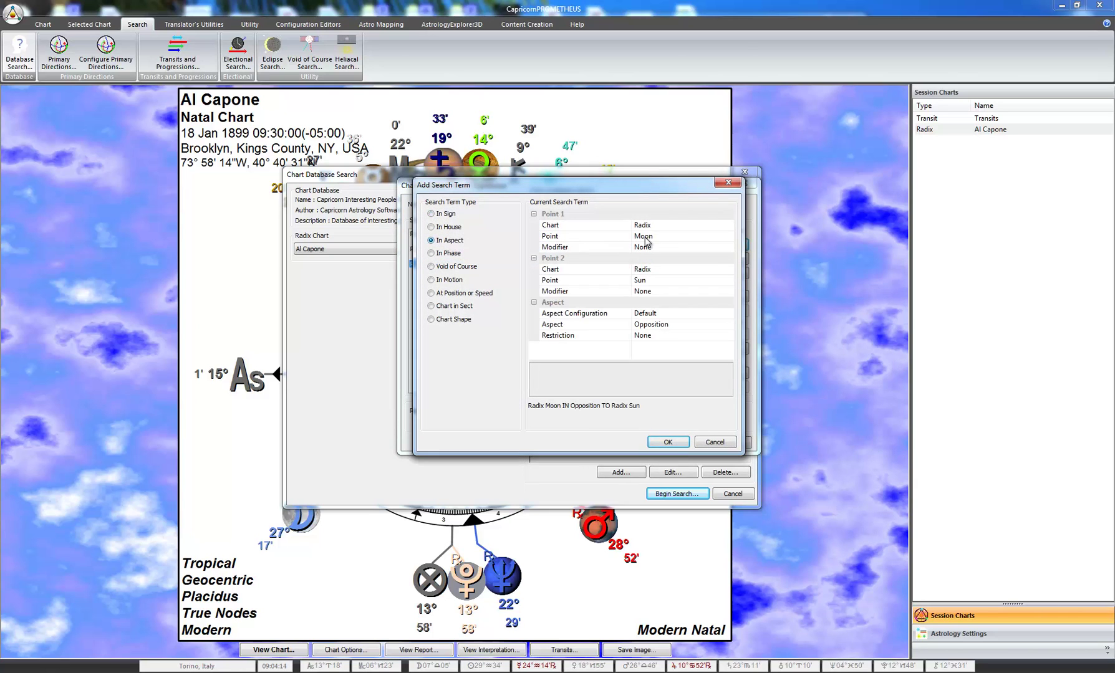
click(711, 280)
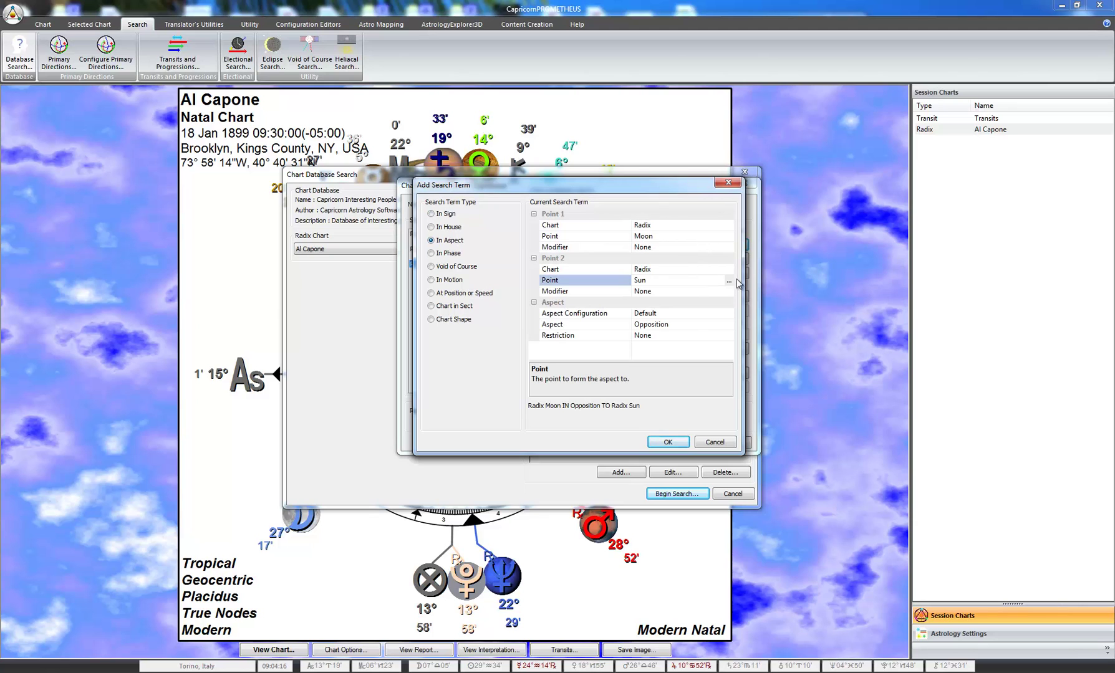
click(732, 282)
double_click(588, 267)
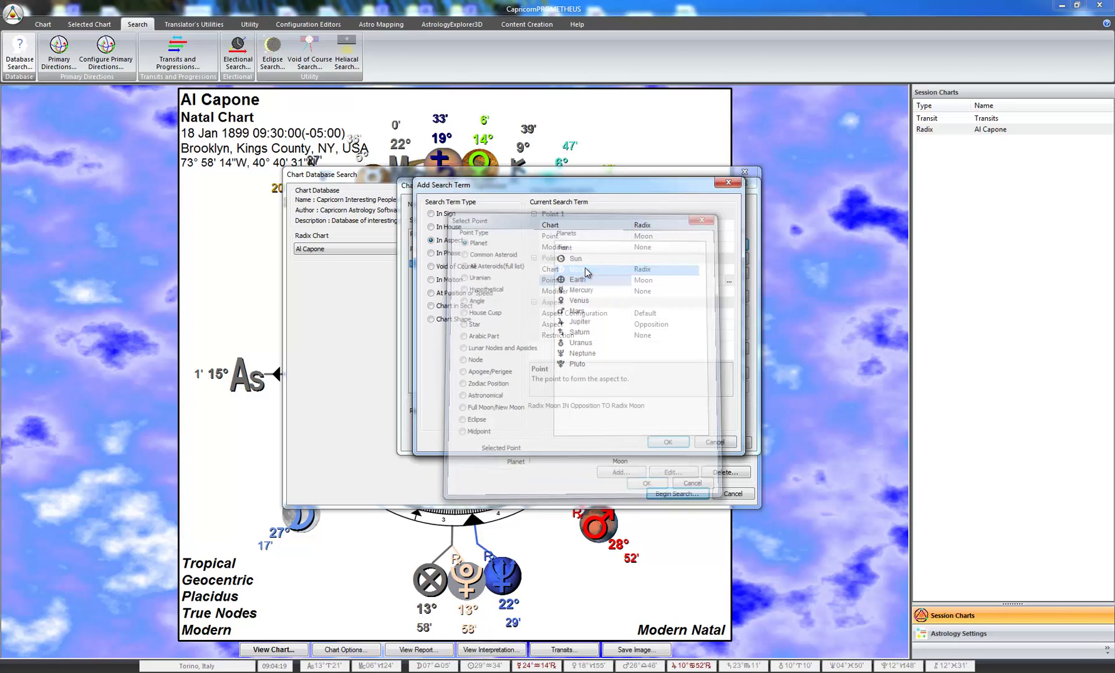
Set the fourth term's Point 2 chart to Database Chart and its aspect to Any Soft Aspect, and add the term to the expression
click(728, 270)
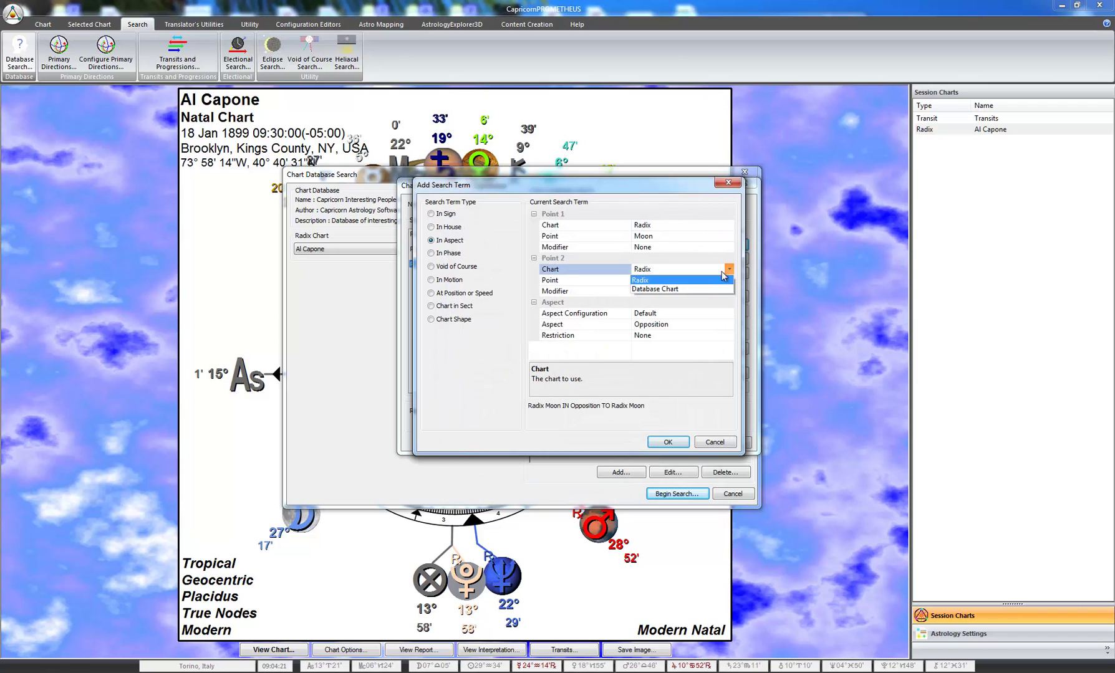
click(696, 287)
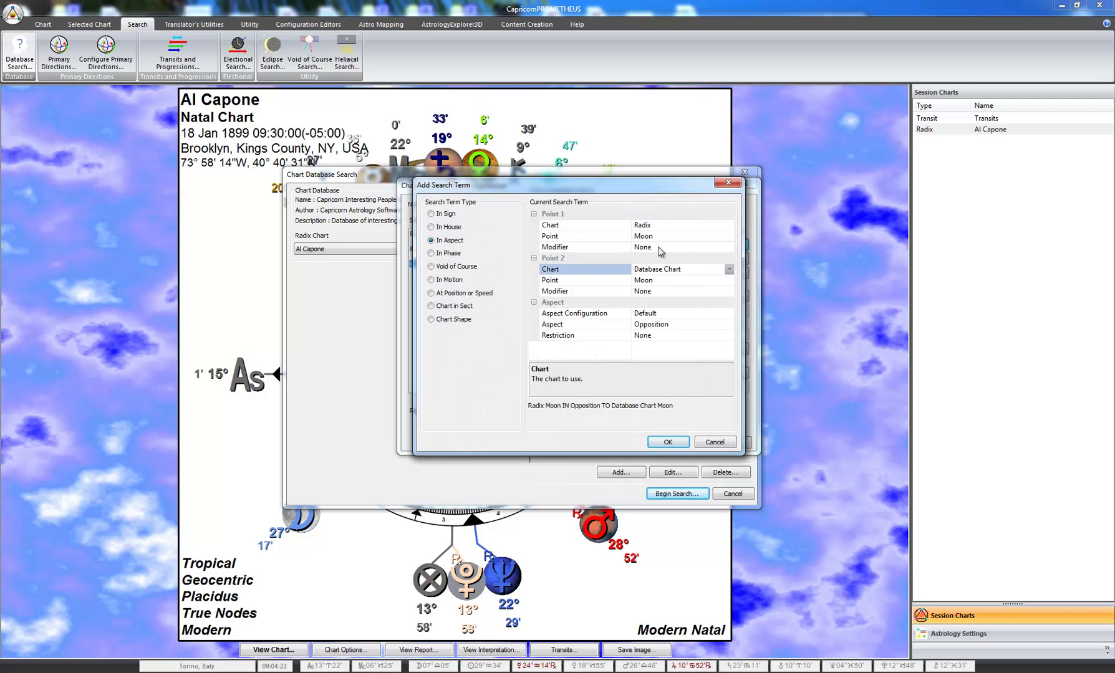
click(705, 325)
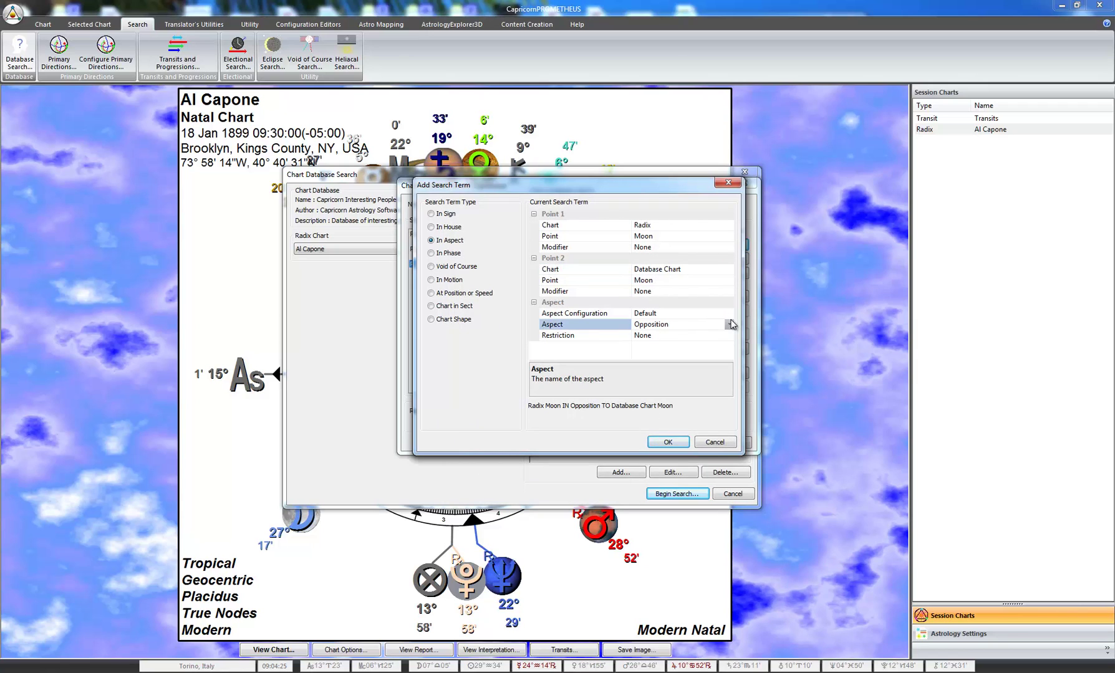
click(729, 324)
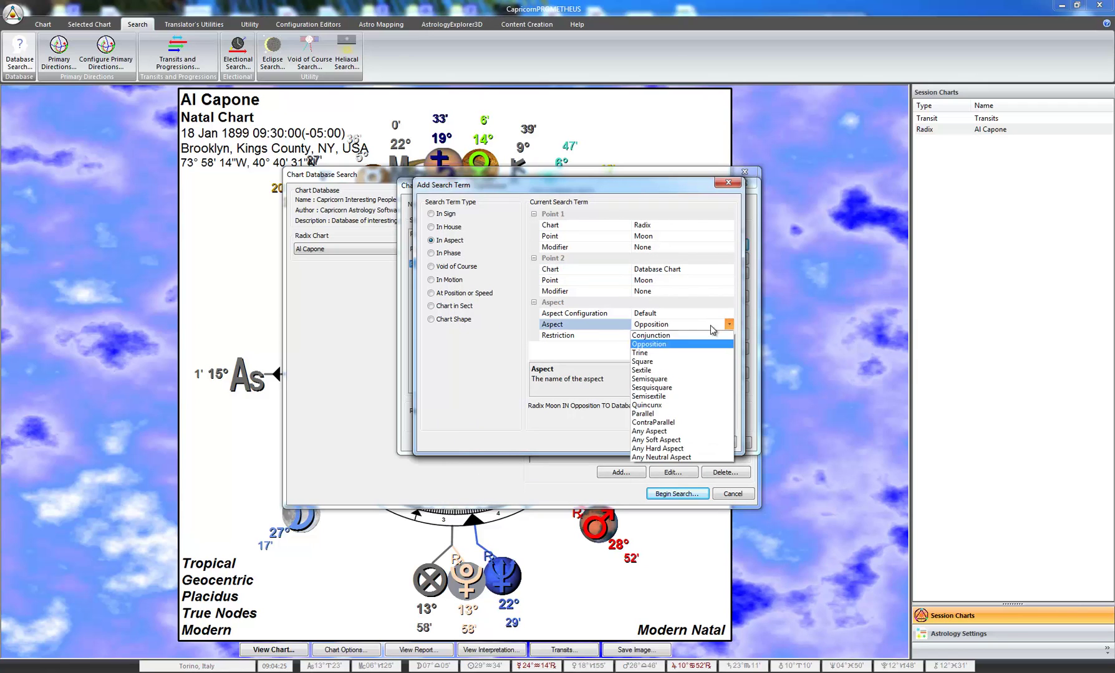
click(664, 439)
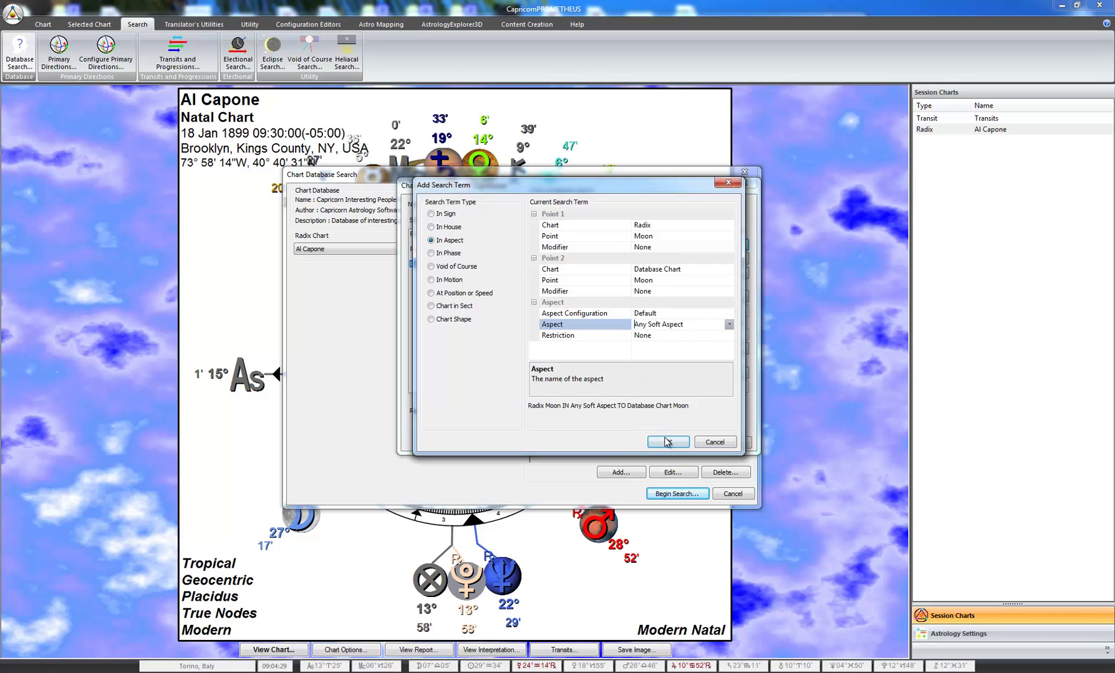
click(666, 444)
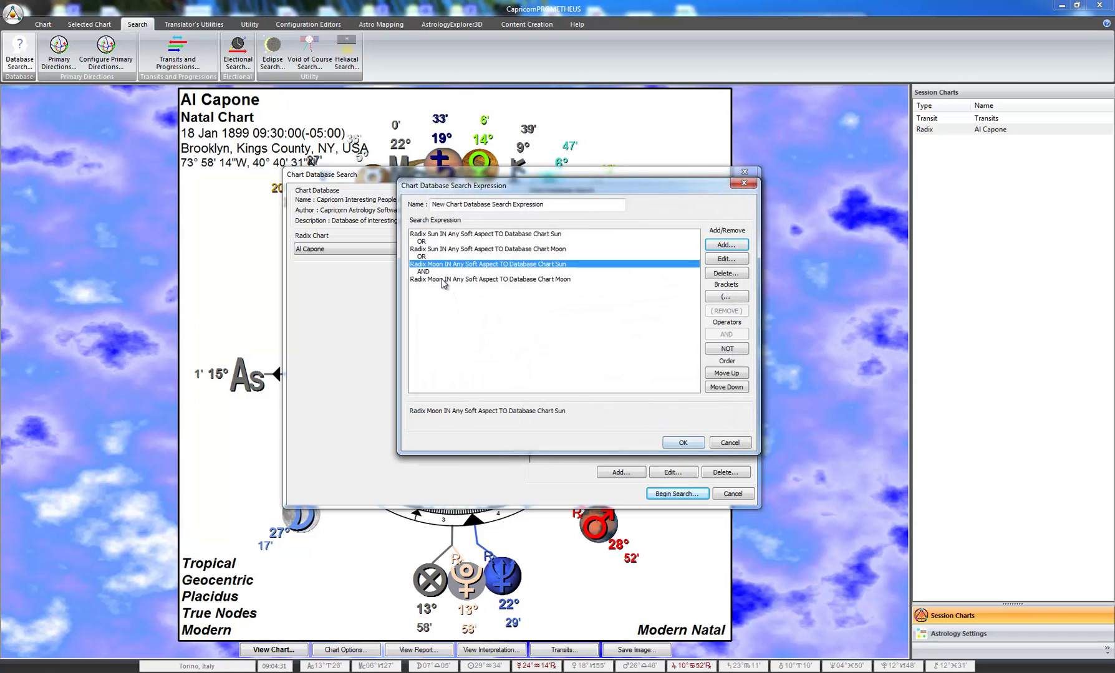
Change the AND operator before the Radix Moon to Database Chart Moon term to OR
click(443, 273)
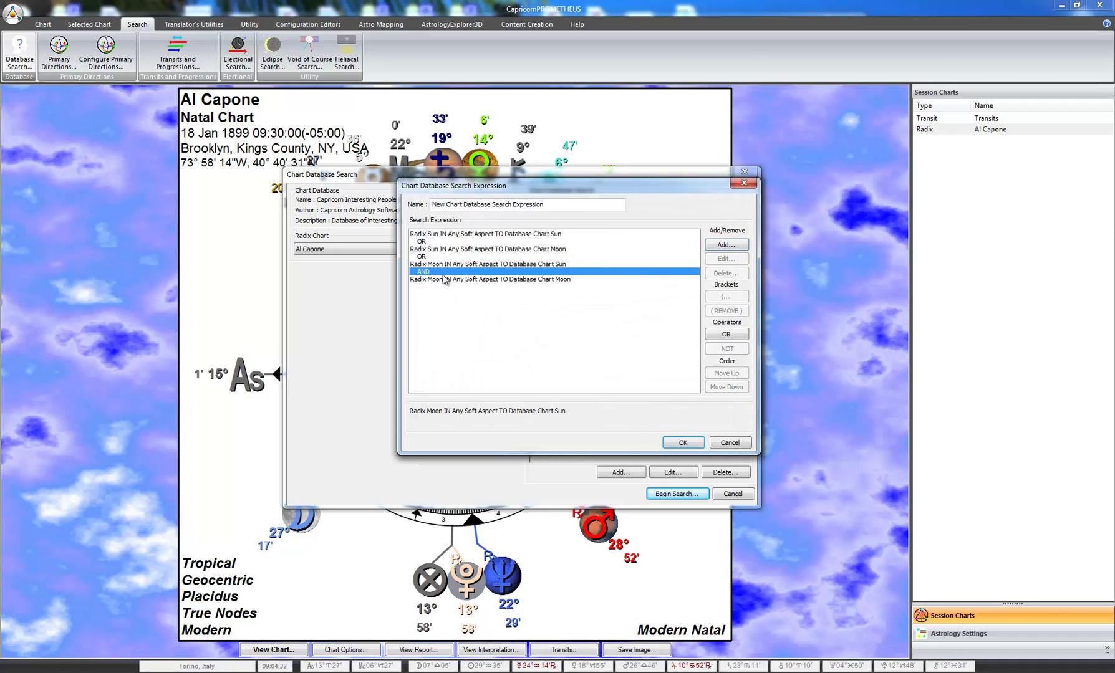
click(726, 335)
click(456, 257)
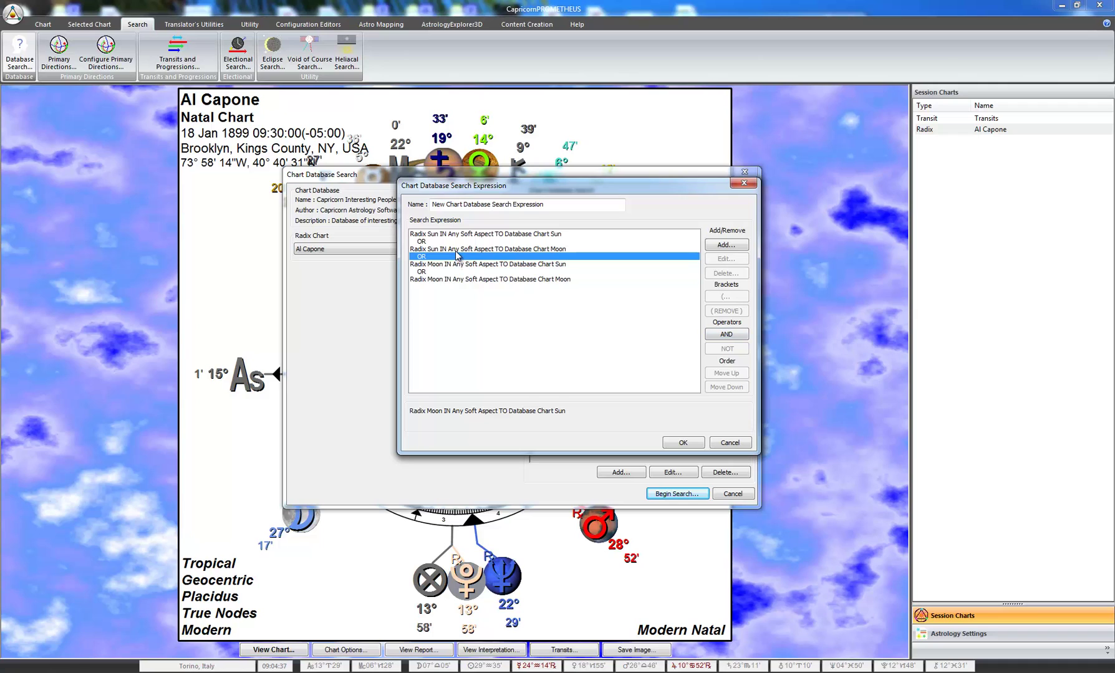
Bracket the last three terms together and change the operator before the bracketed group to AND
click(457, 249)
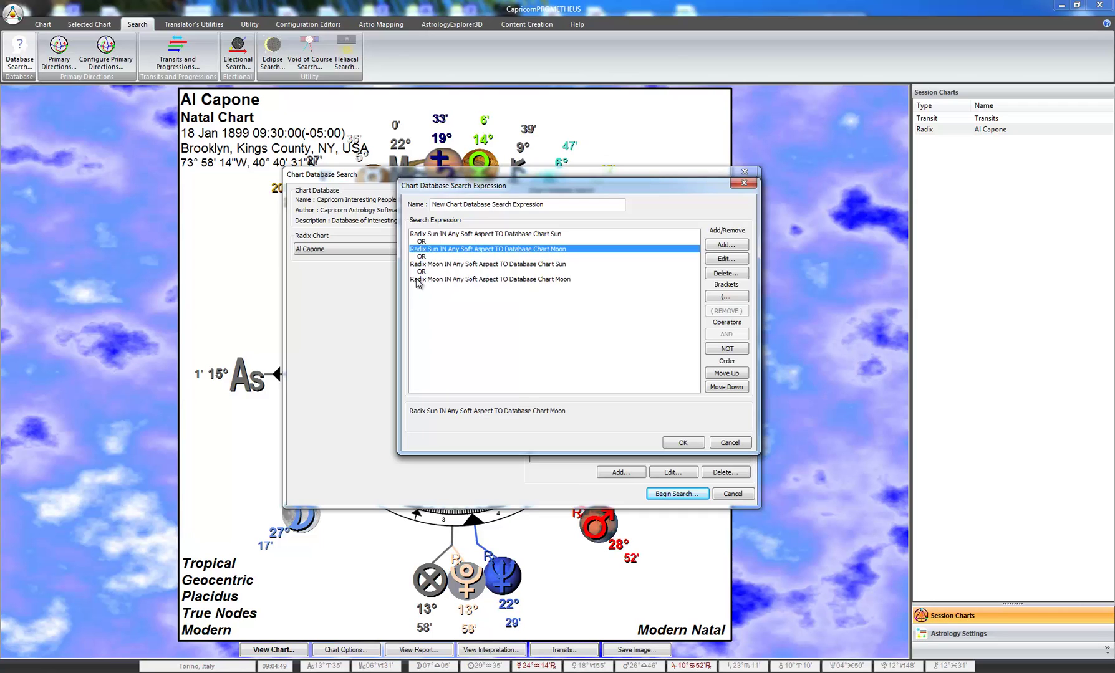
click(717, 300)
click(526, 281)
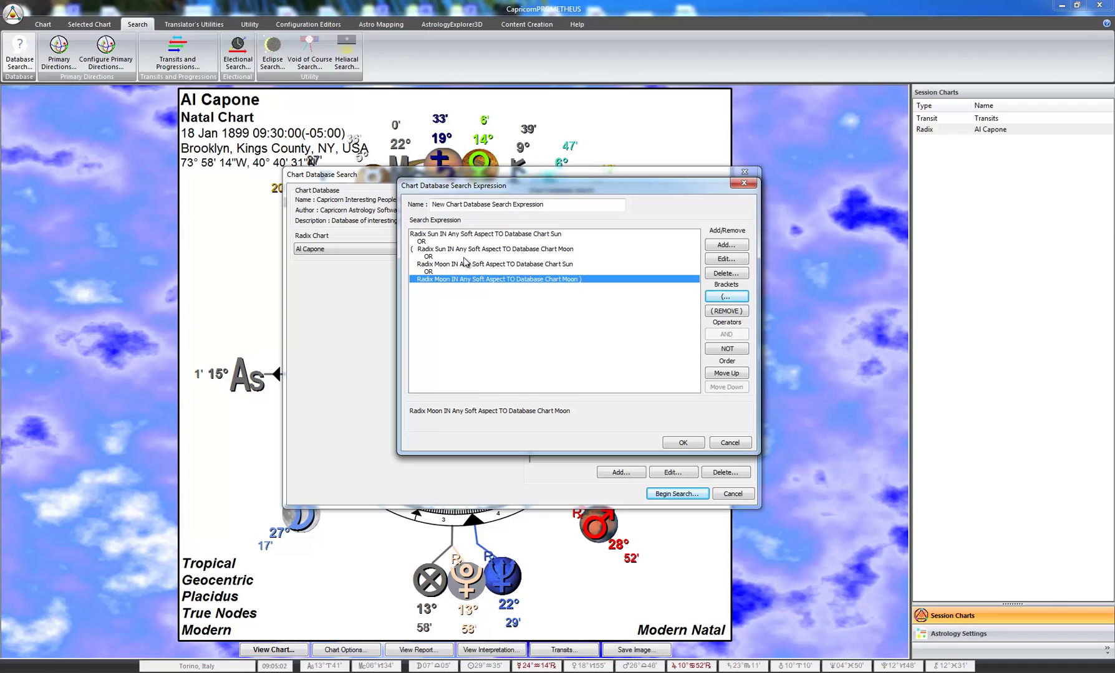
click(424, 242)
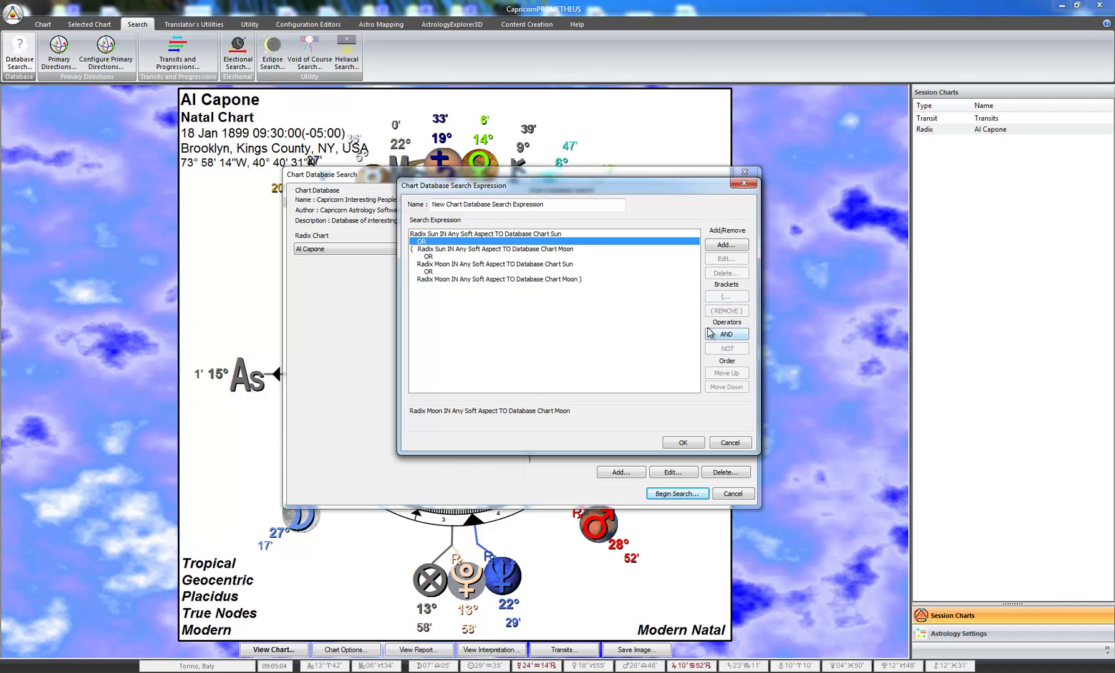
click(711, 335)
Remove the brackets around the last three terms and set the operator after the first term back to OR
click(479, 251)
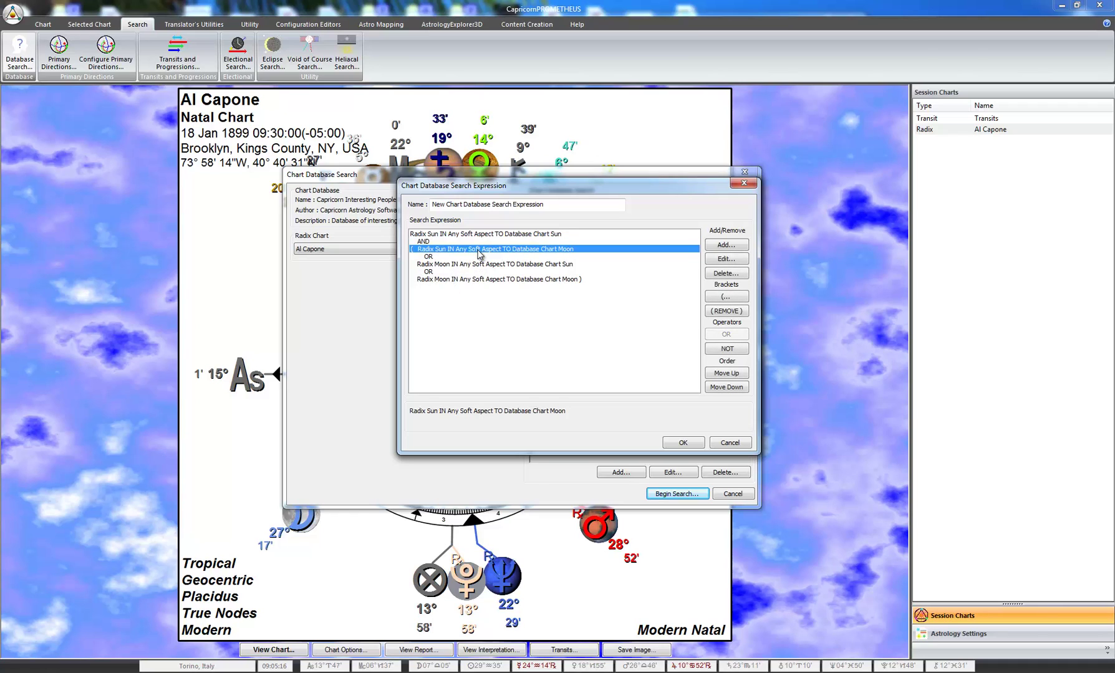
click(716, 312)
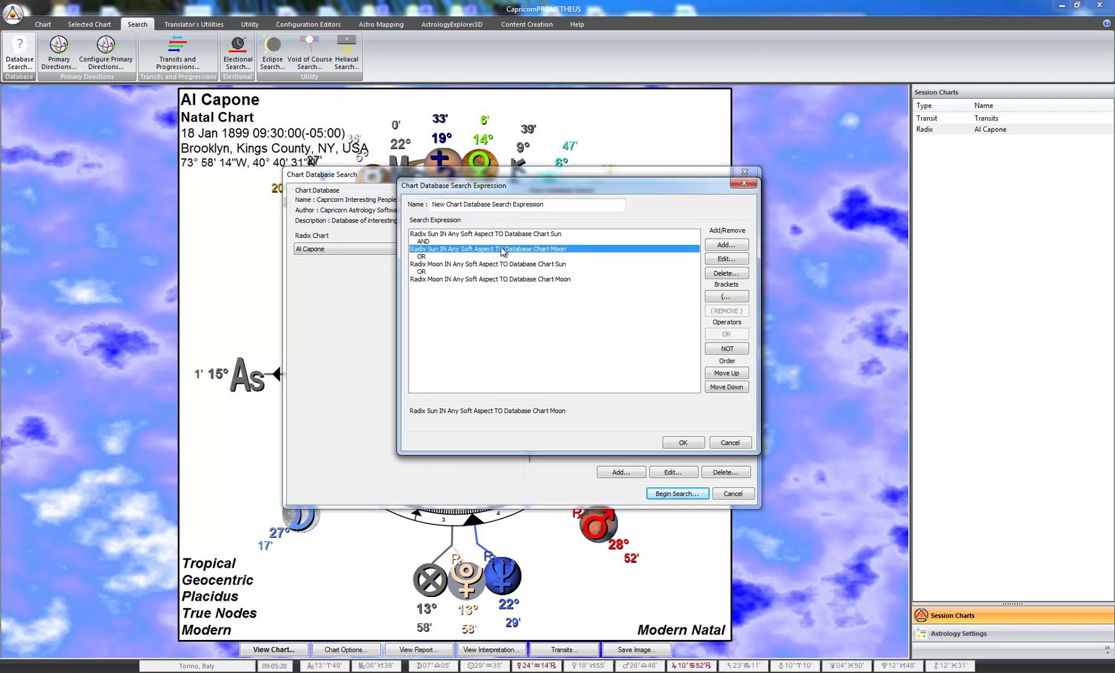
click(508, 242)
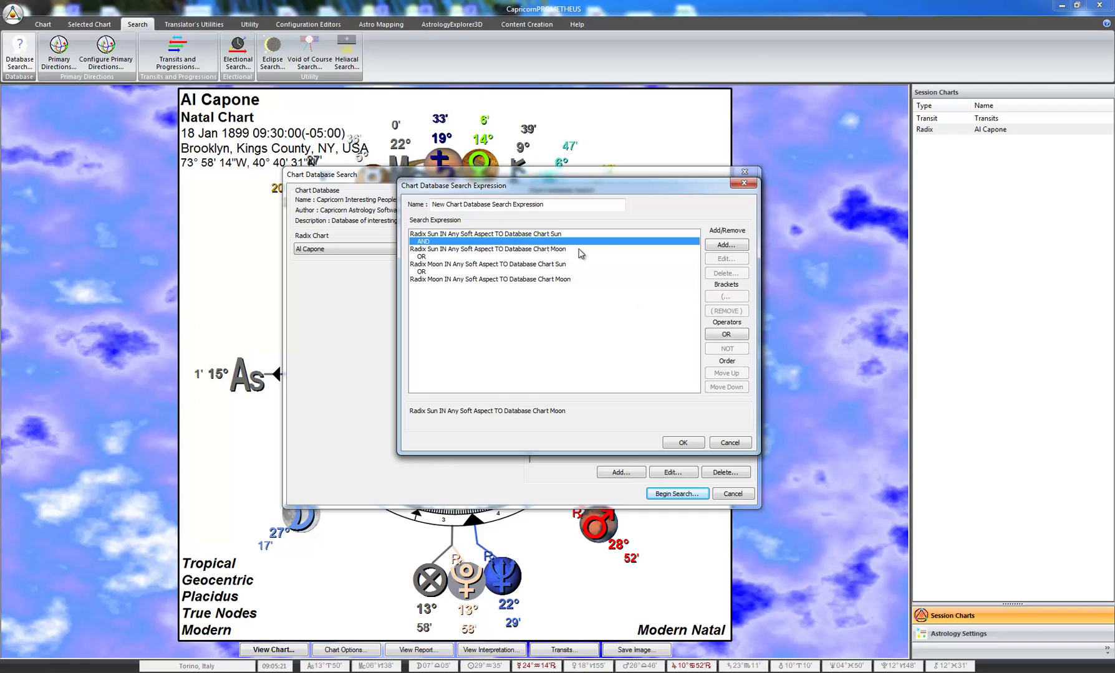
click(717, 335)
Try negating the Radix Sun to Database Chart Sun term with NOT, and remove the negation again
click(500, 235)
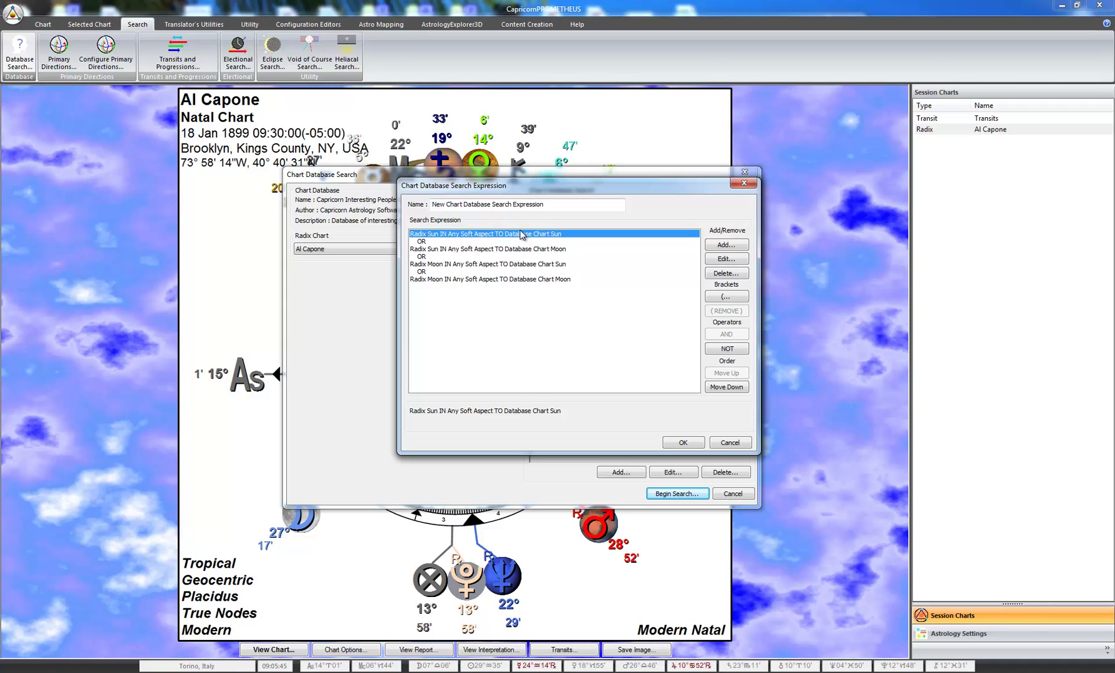
click(724, 348)
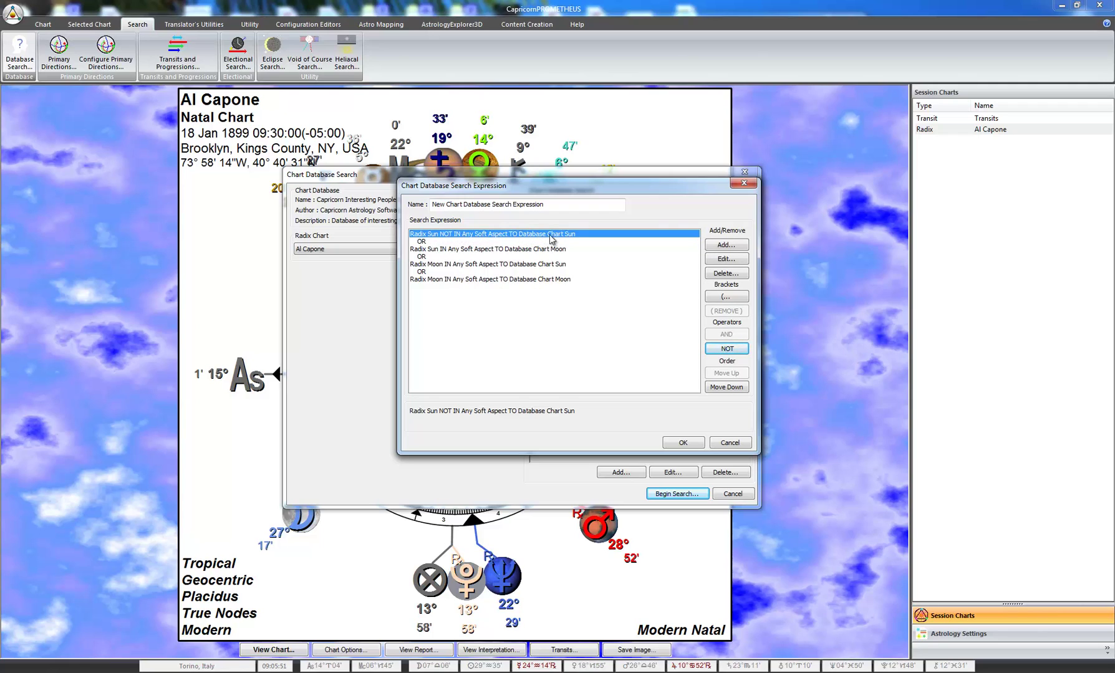
click(724, 351)
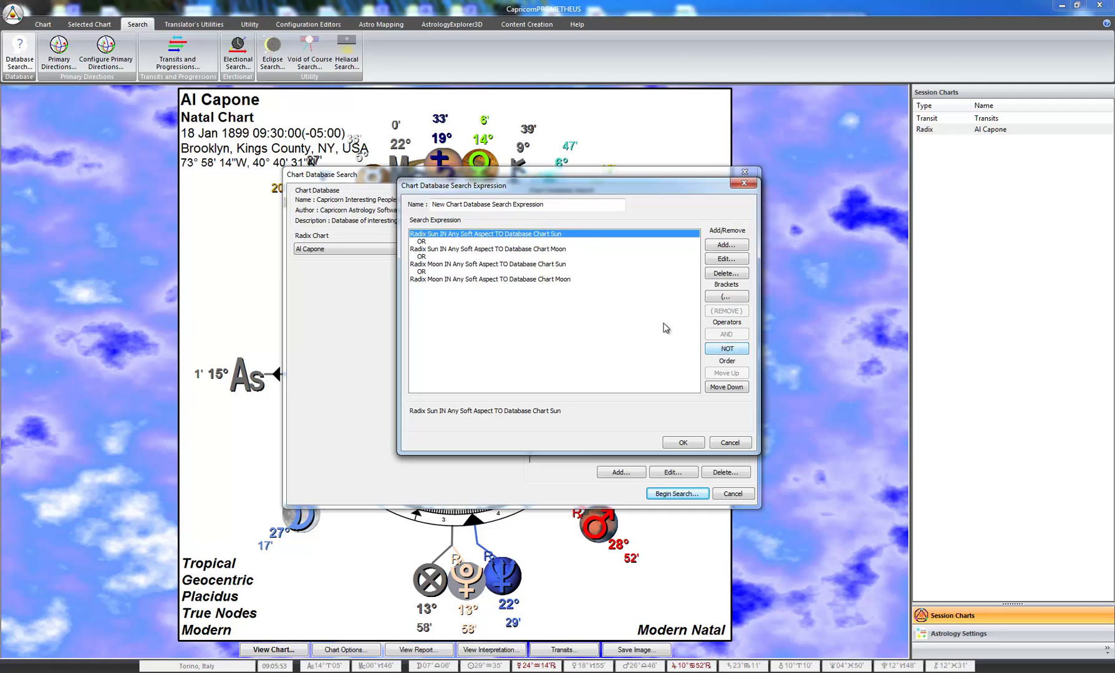
Name the search expression "Synastry Sun-Moon Soft Aspects" and accept it
drag(556, 207, 404, 215)
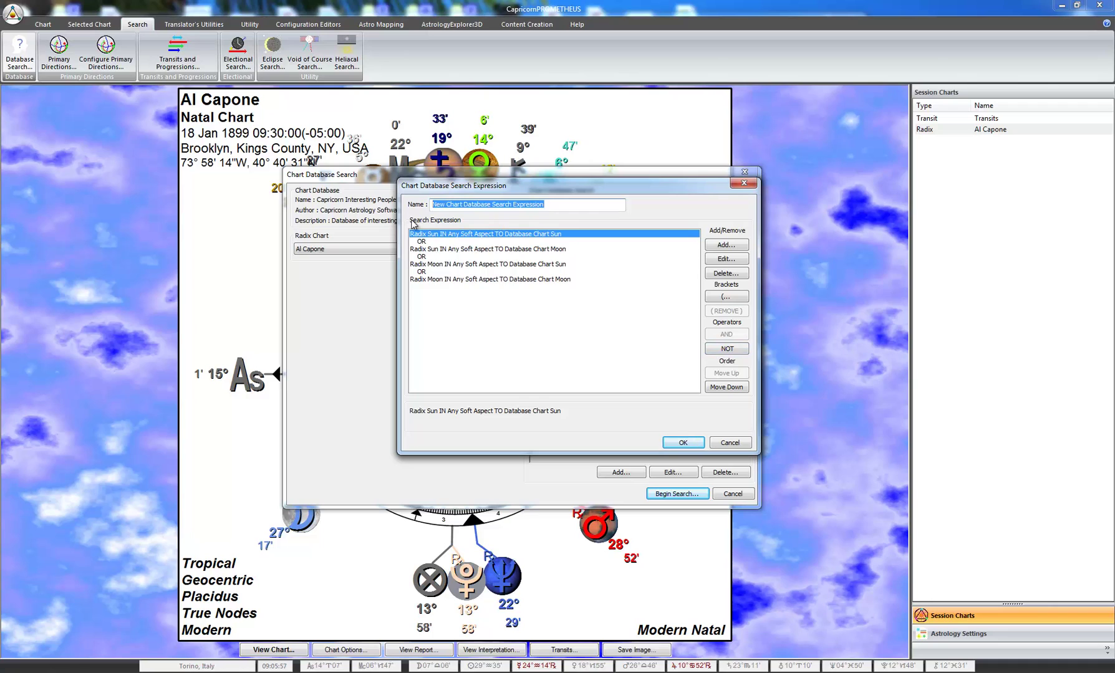
text(Synastry)
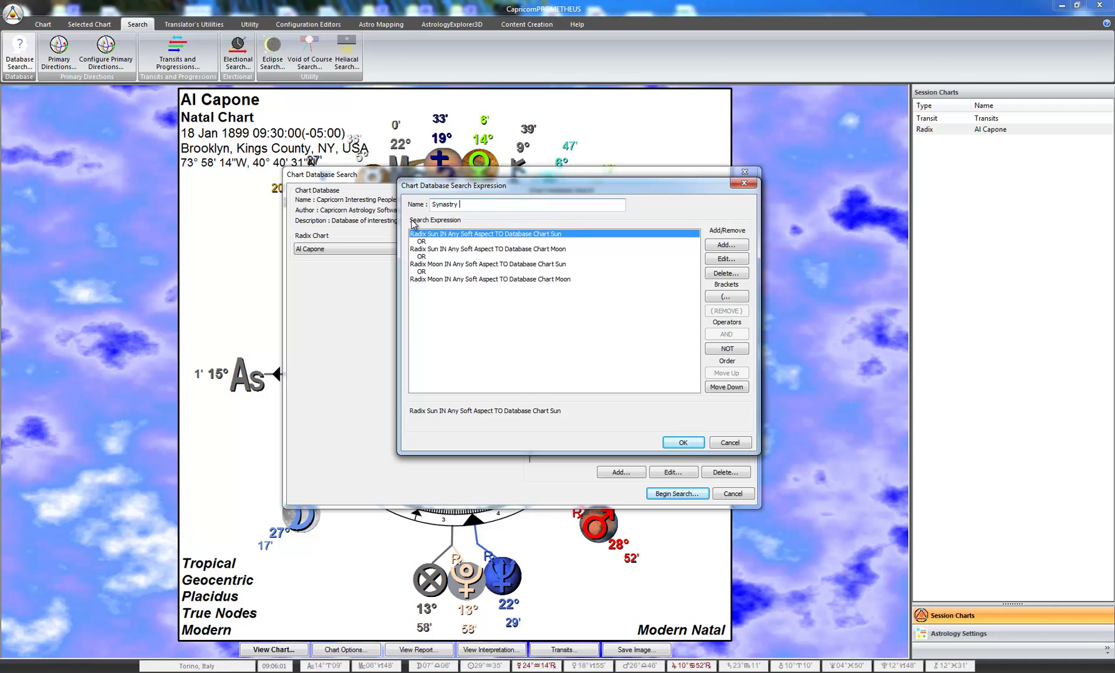
text( Sun-Moon Soft Aspects)
click(688, 447)
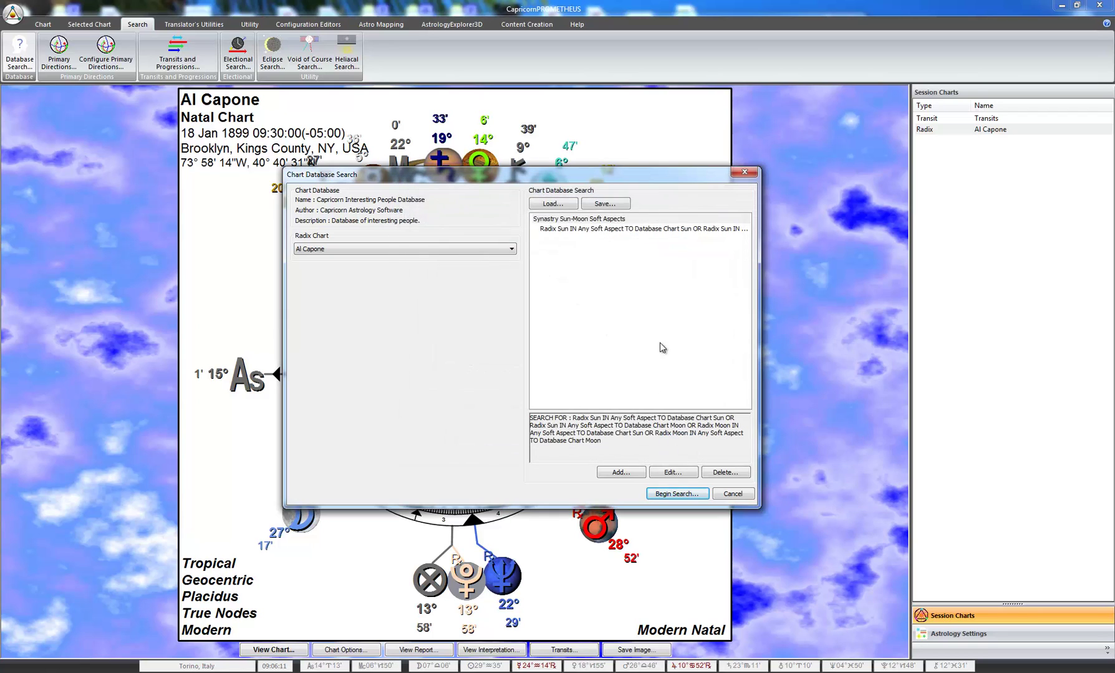
Save the chart search as sun_moon_soft_synastry.chart_search, replacing the existing file
click(575, 229)
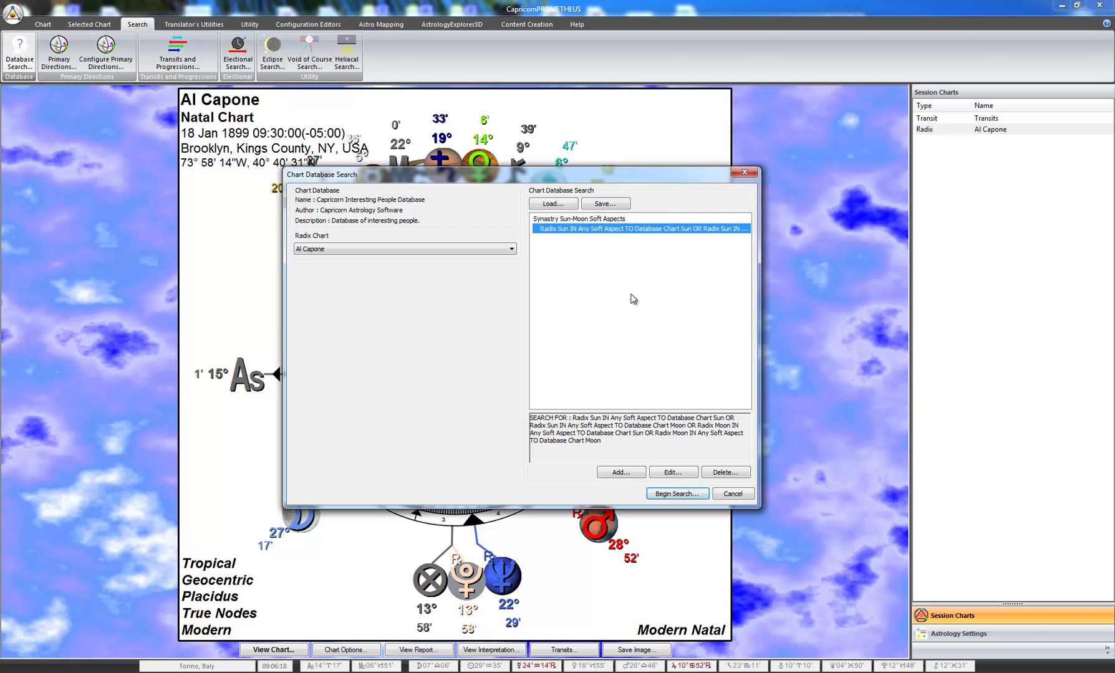
click(604, 206)
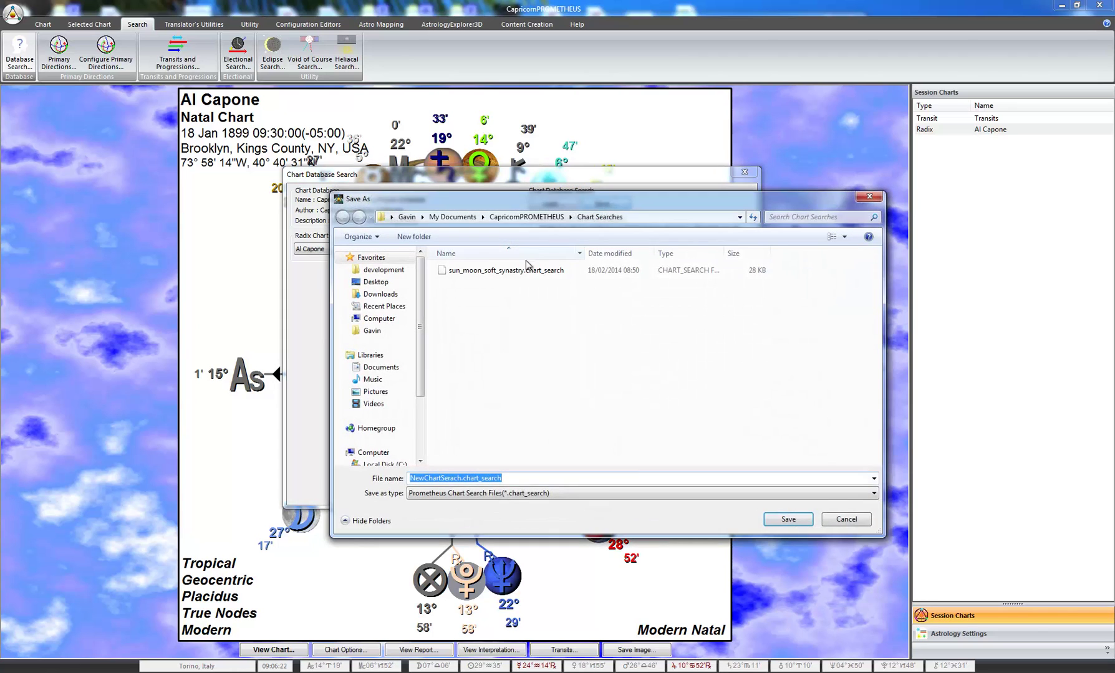
click(497, 272)
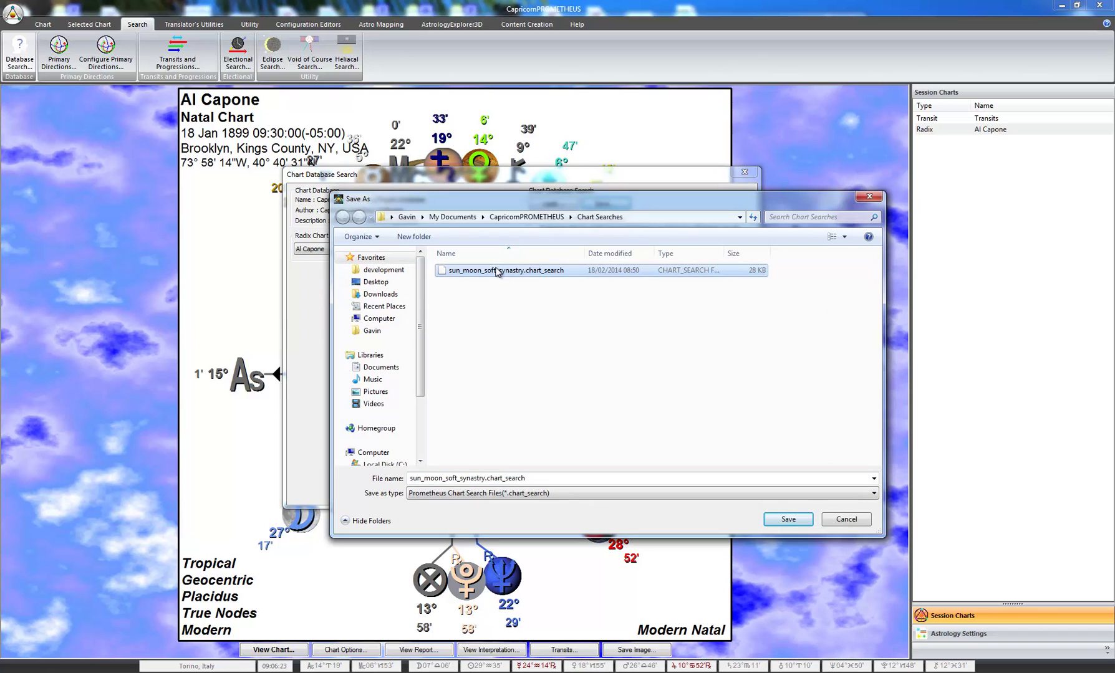
click(785, 519)
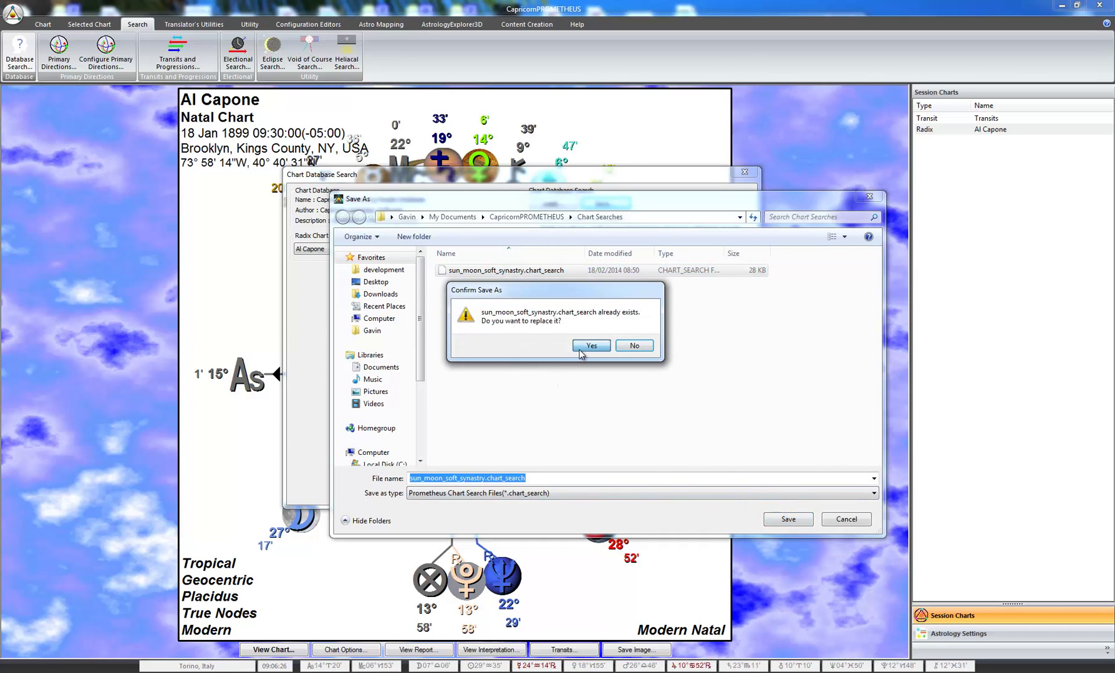
click(580, 351)
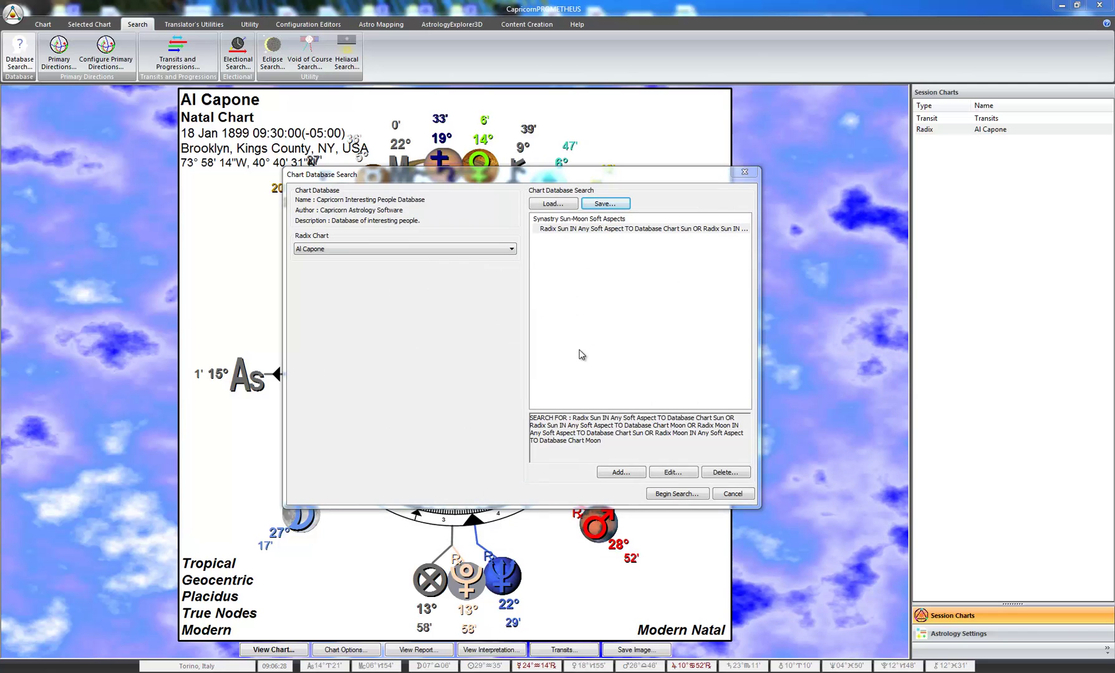
Run the chart database search, look through the list of matching charts, and close the results
click(666, 495)
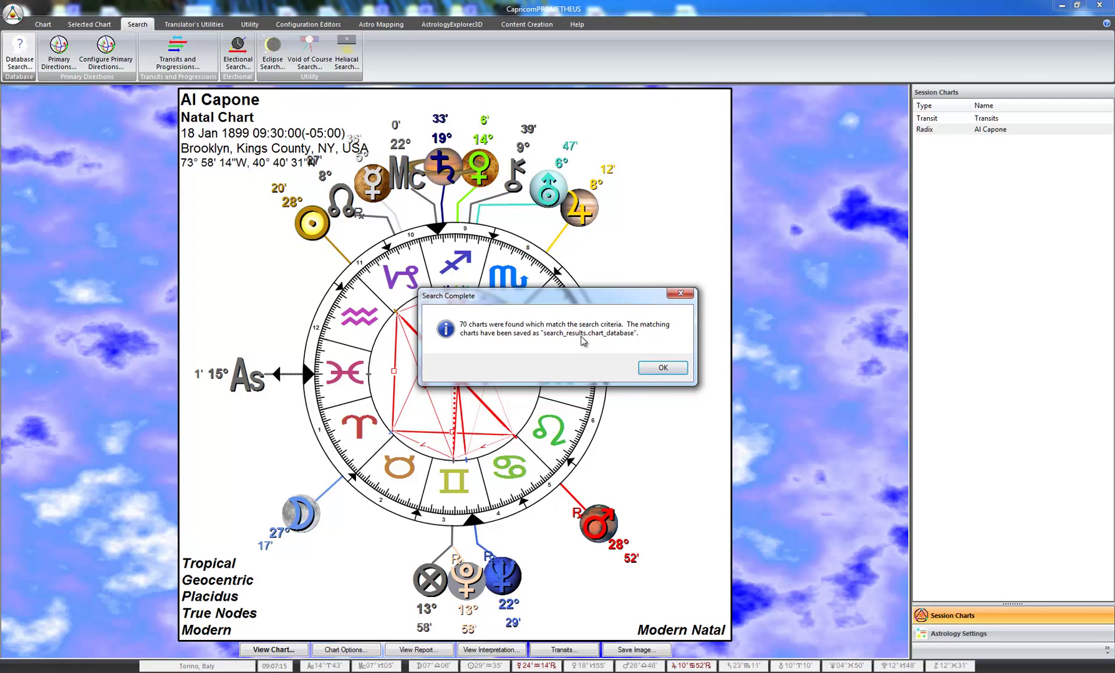
click(662, 368)
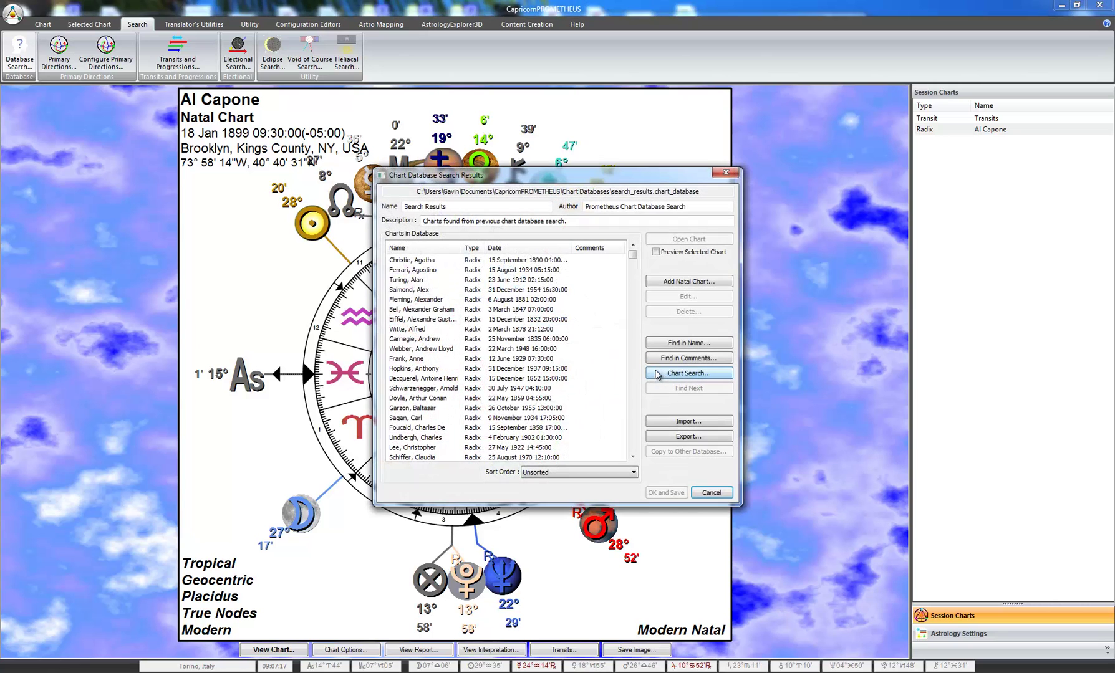
click(512, 282)
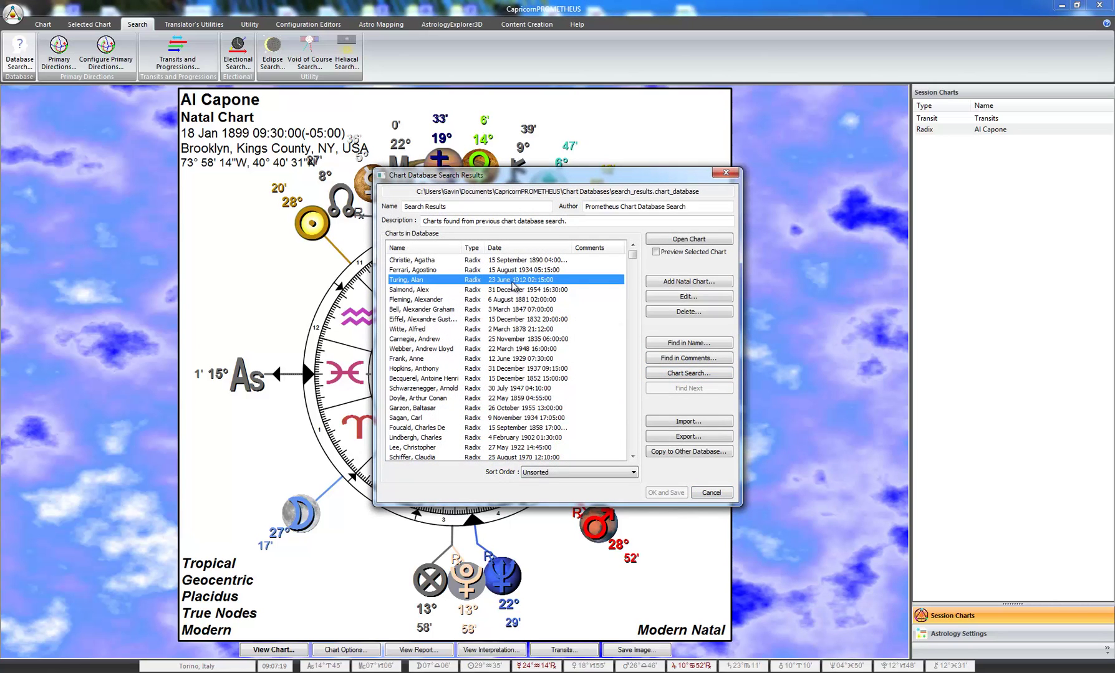
drag(633, 255, 635, 265)
scroll(635, 265, down, 5)
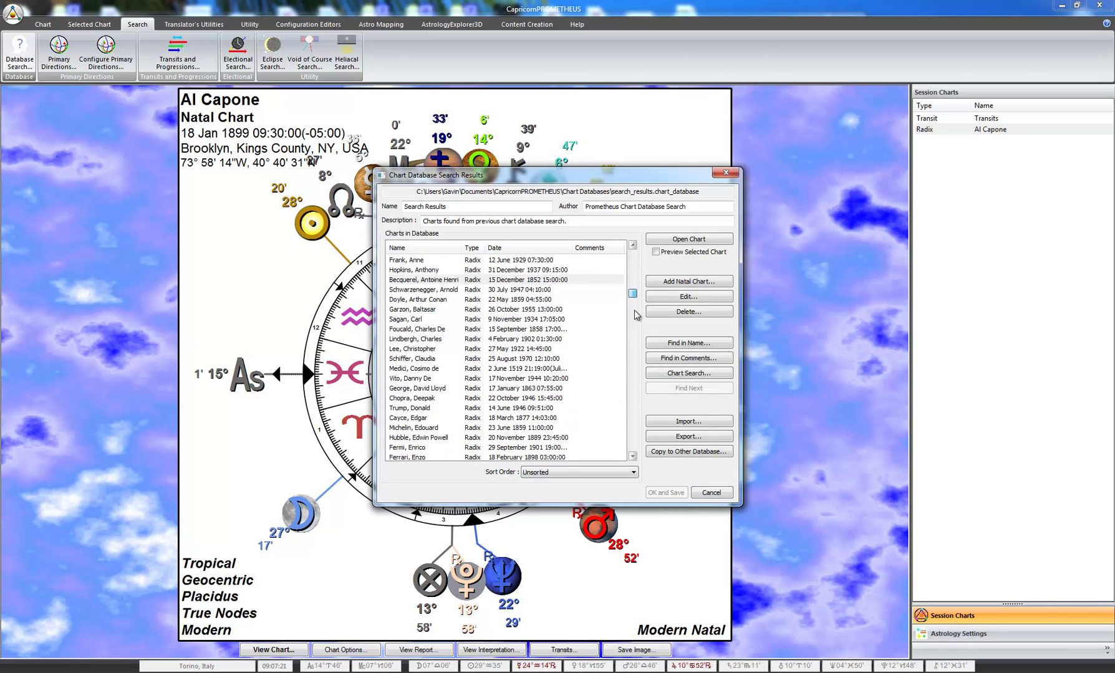
click(724, 176)
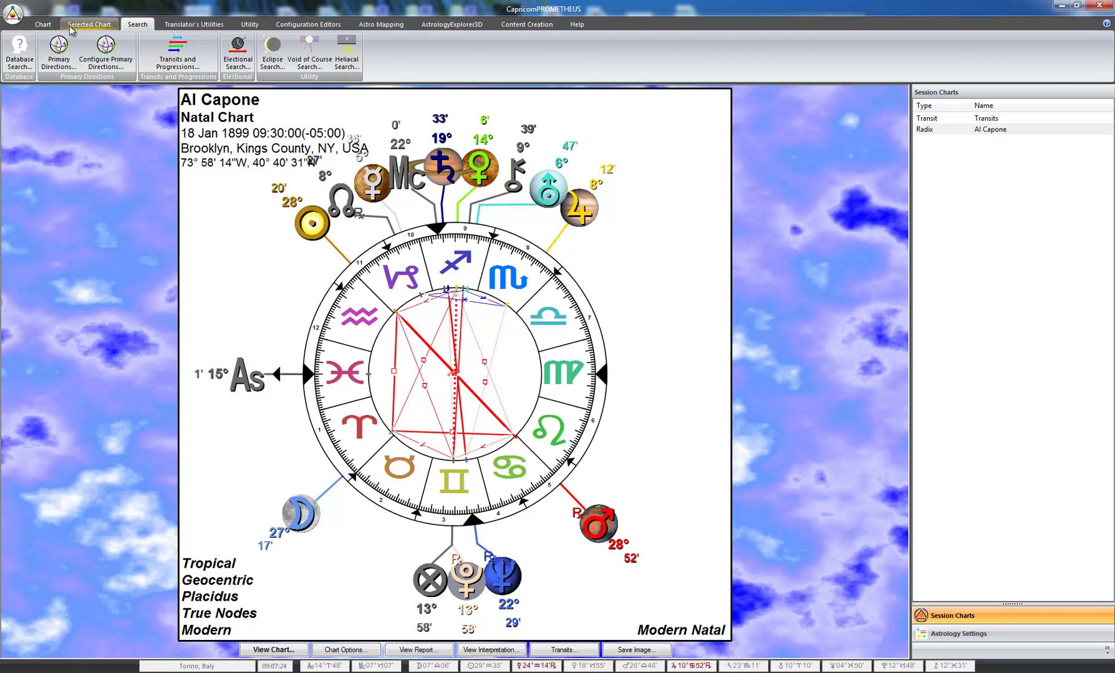
Open the Search Results database for loading natal charts and browse its list of charts
click(43, 24)
click(50, 49)
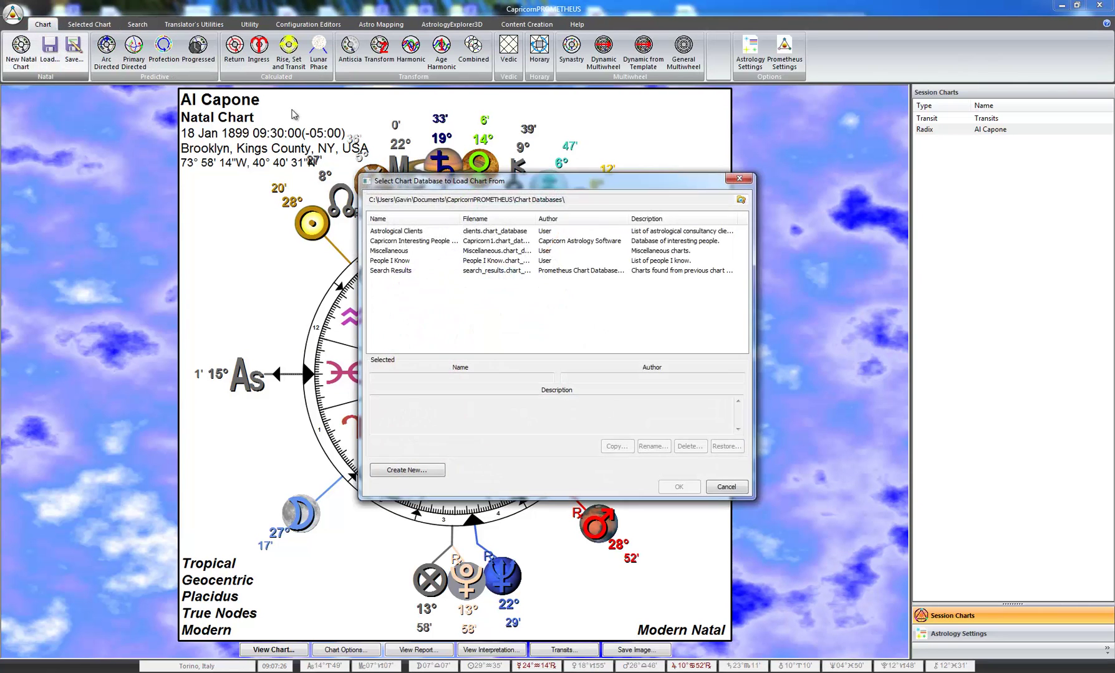
click(407, 271)
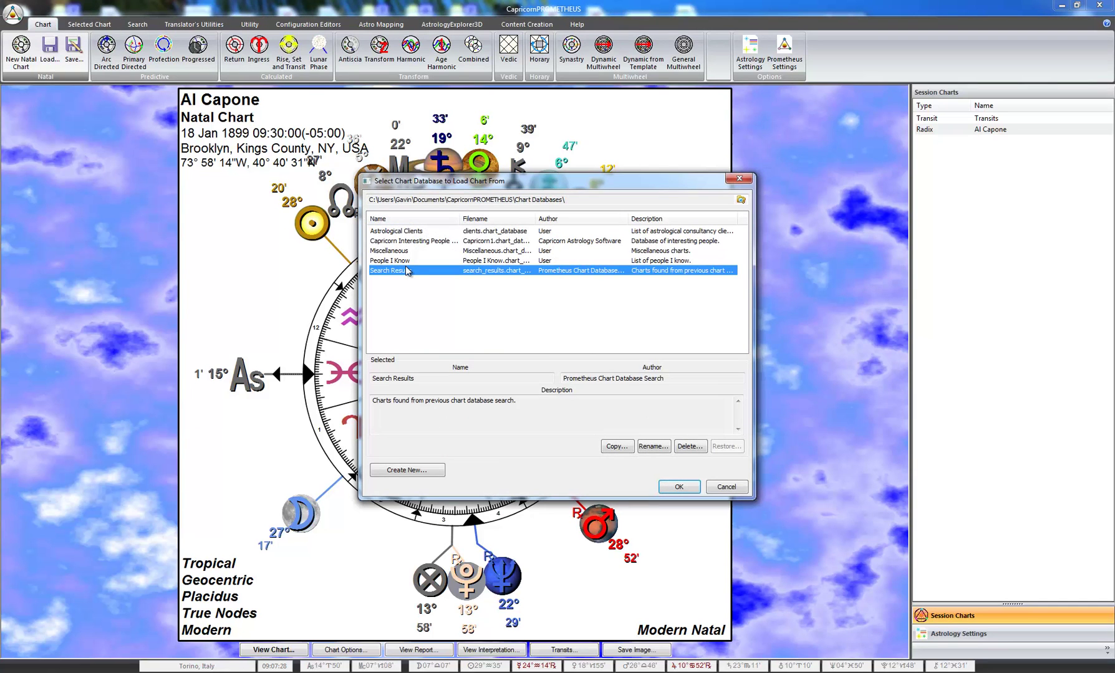
click(679, 486)
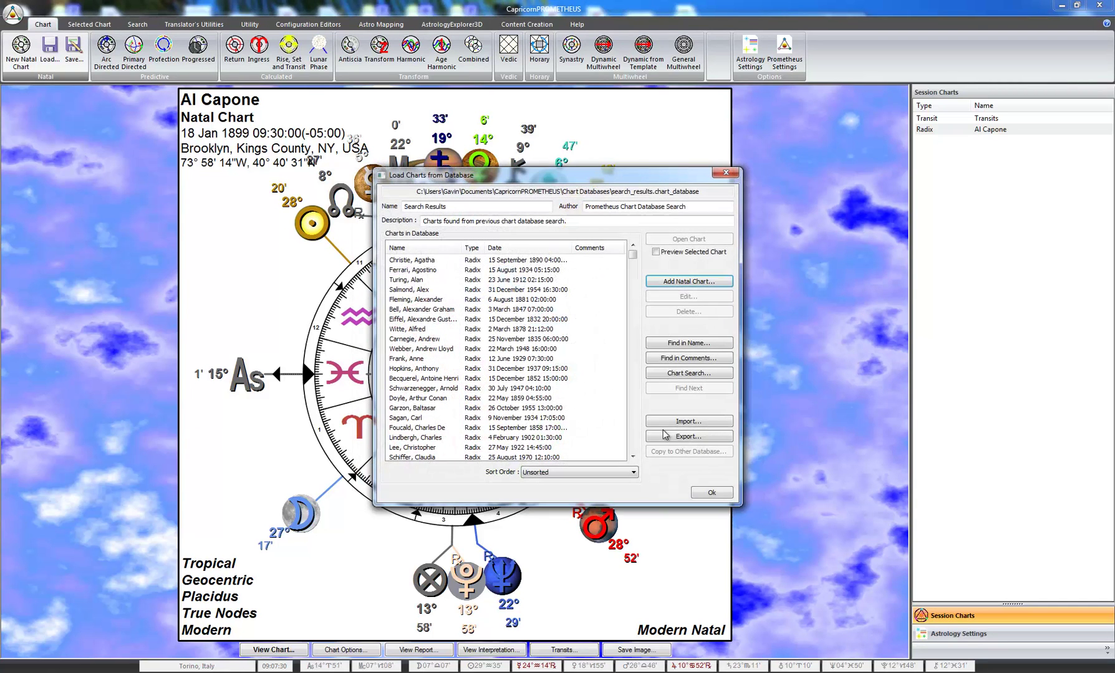
click(501, 276)
scroll(502, 275, down, 3)
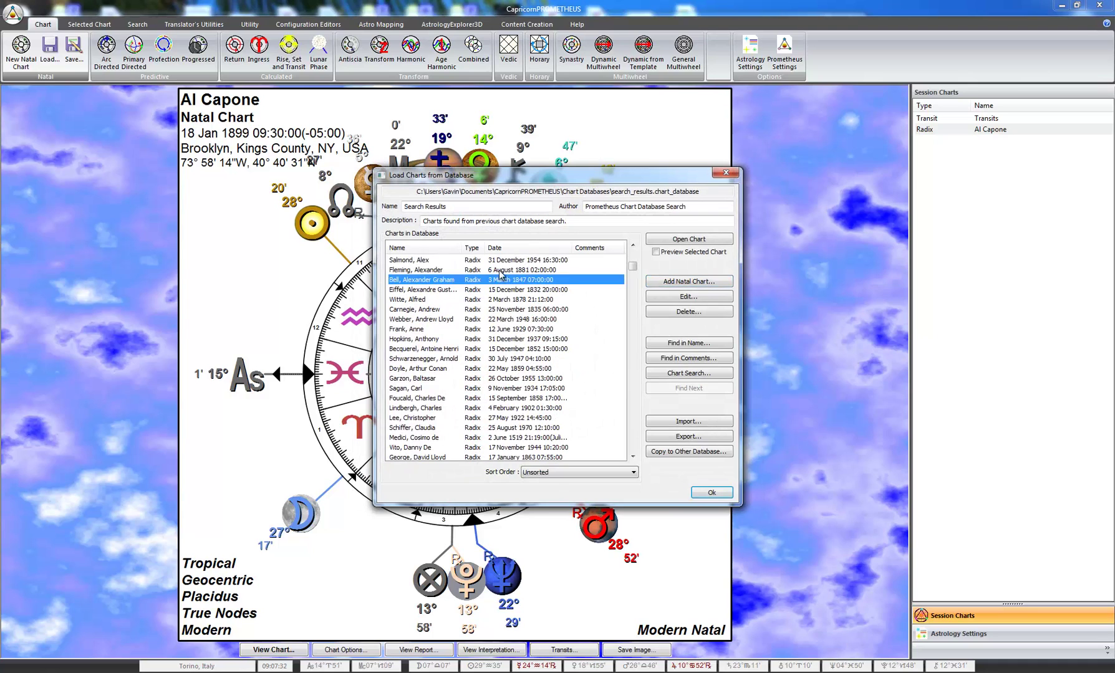
scroll(500, 274, up, 3)
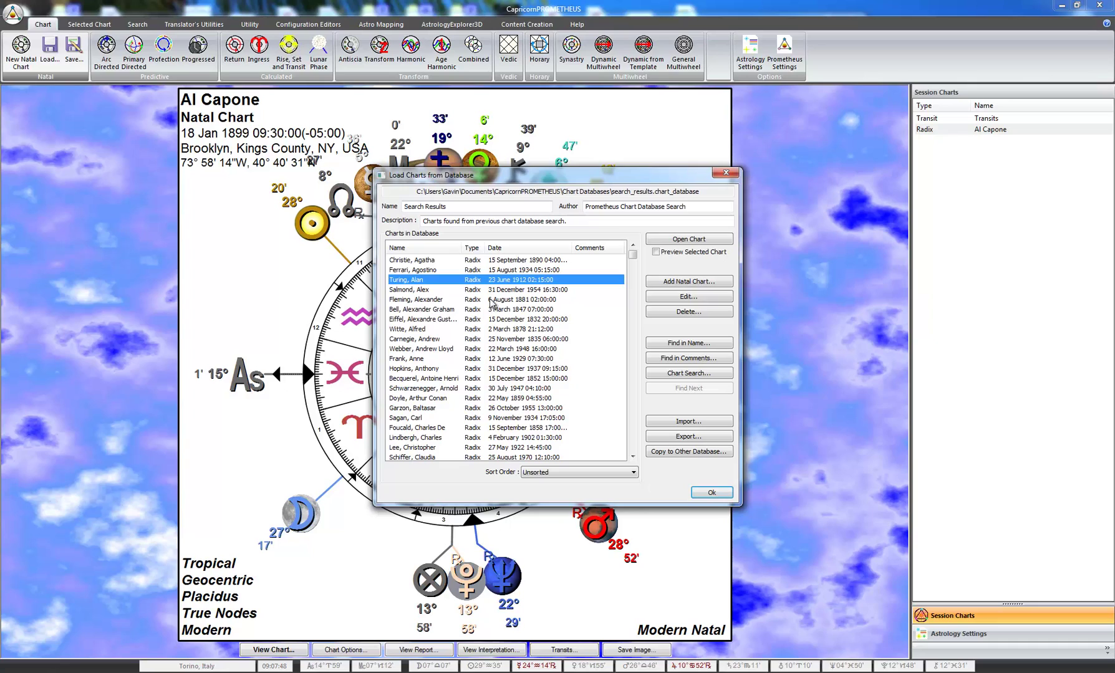
Preview Agatha Christie's natal chart from the Search Results database and enlarge the preview
click(444, 262)
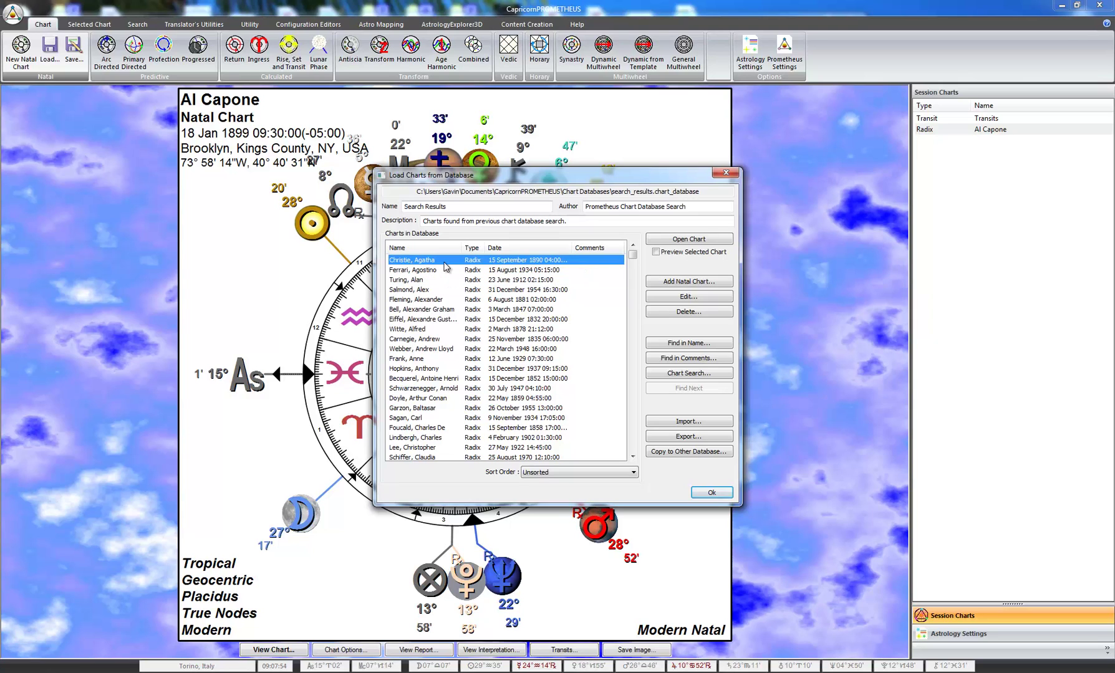
click(680, 257)
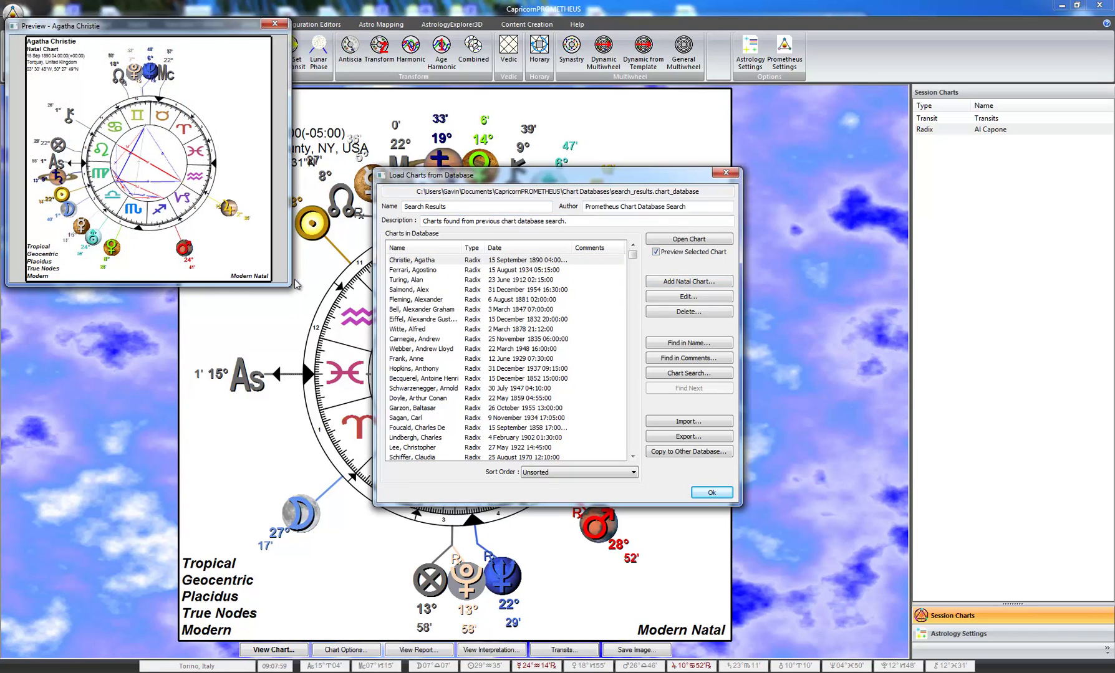
drag(290, 285, 458, 501)
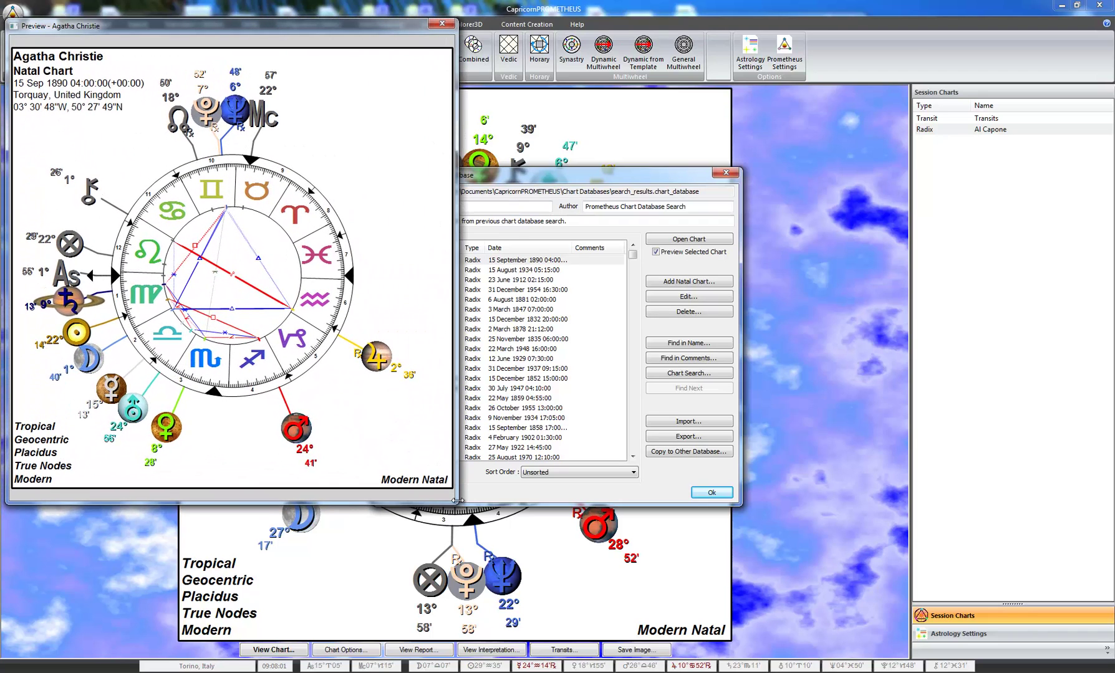
Open Agatha Christie's chart in the session, and close the preview and the chart database
click(506, 262)
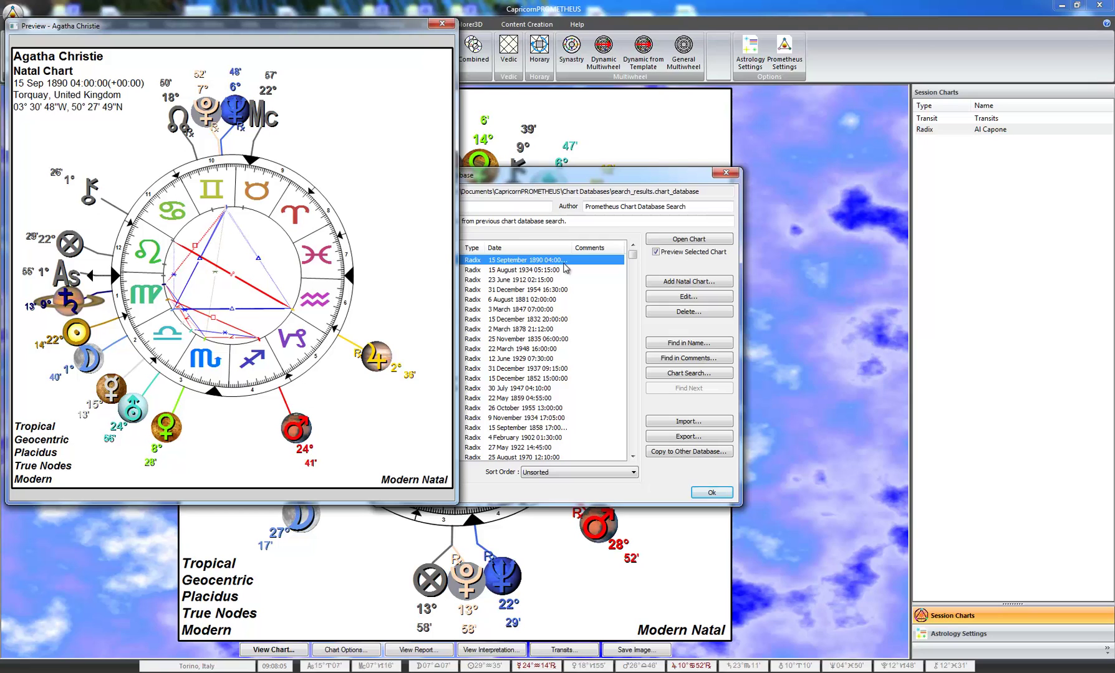
click(678, 241)
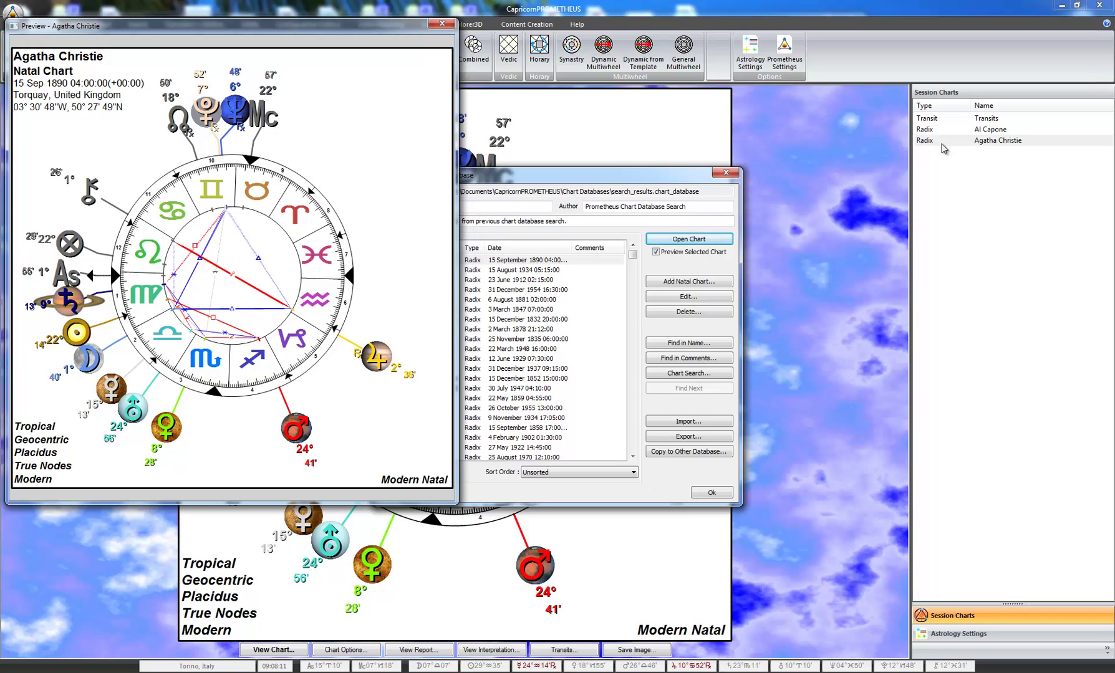
click(442, 24)
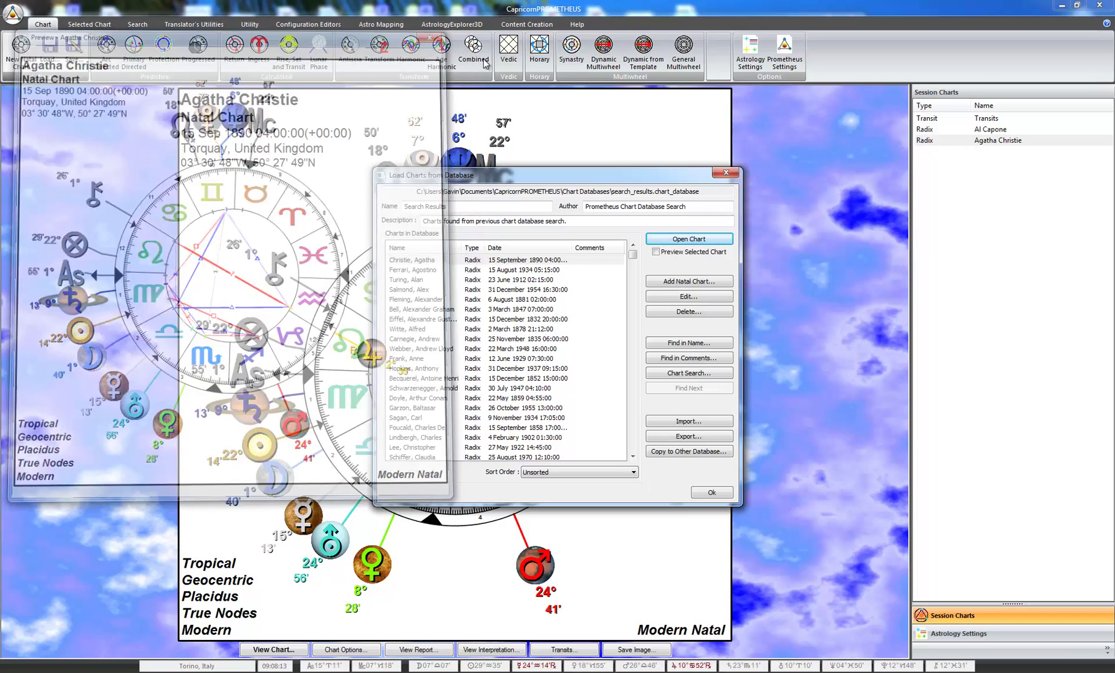
click(725, 172)
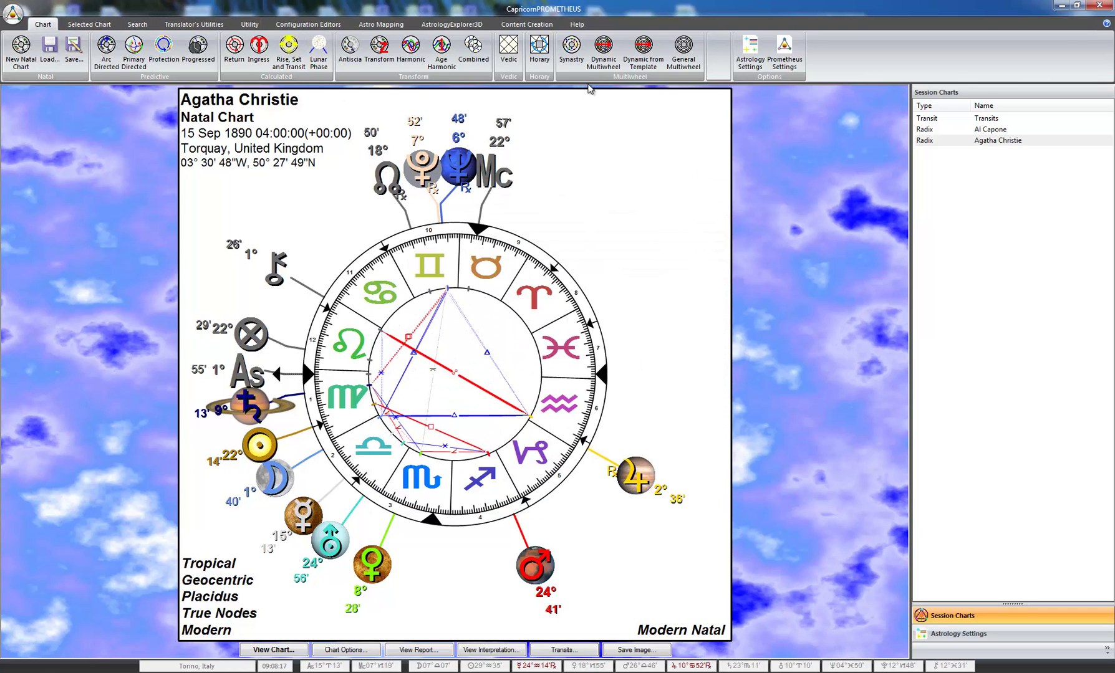
Create a synastry chart comparing Al Capone as chart 1 with Agatha Christie as chart 2
click(570, 60)
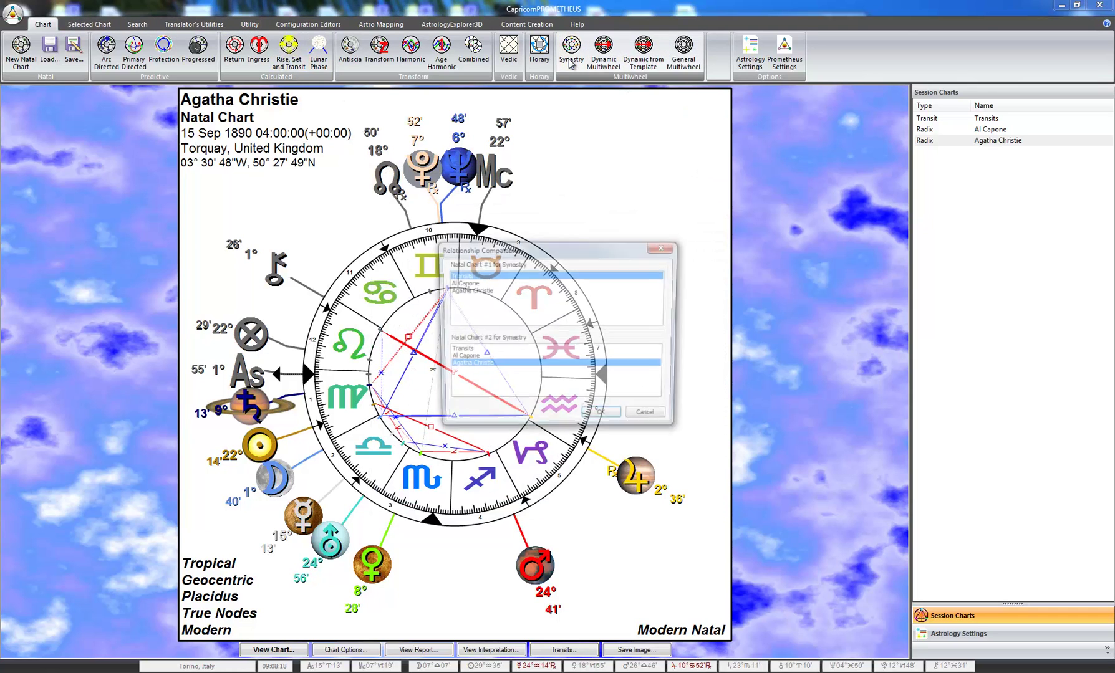
click(469, 283)
click(596, 420)
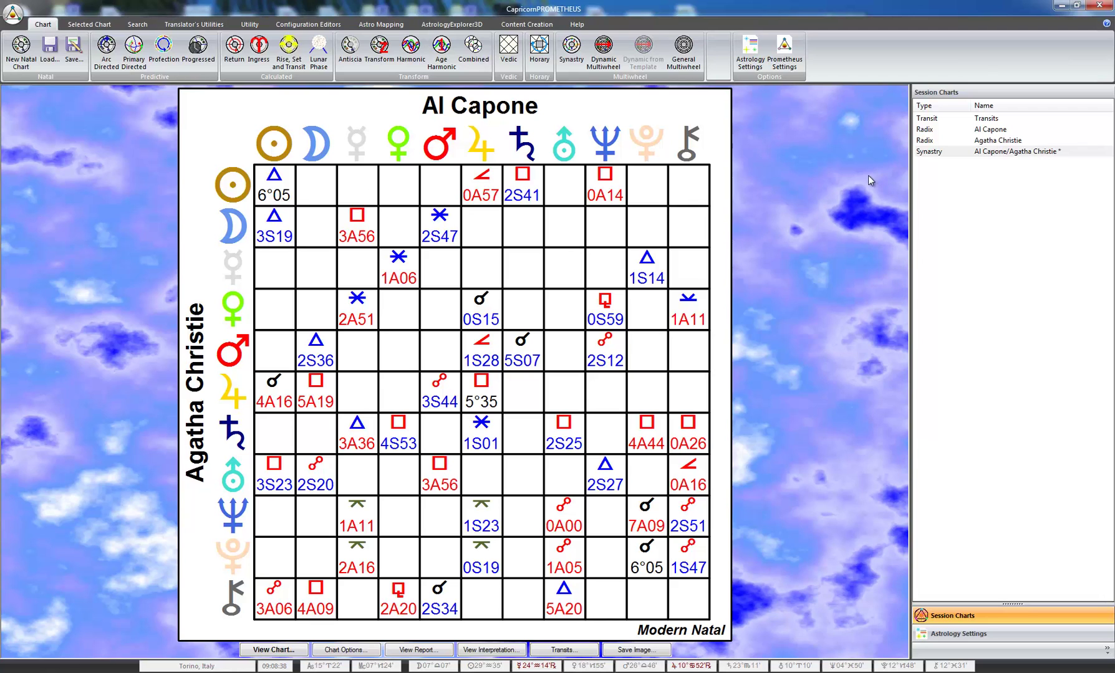
Select Al Capone's radix chart and start a database search on the Capricorn Interesting People Database
click(921, 139)
click(924, 130)
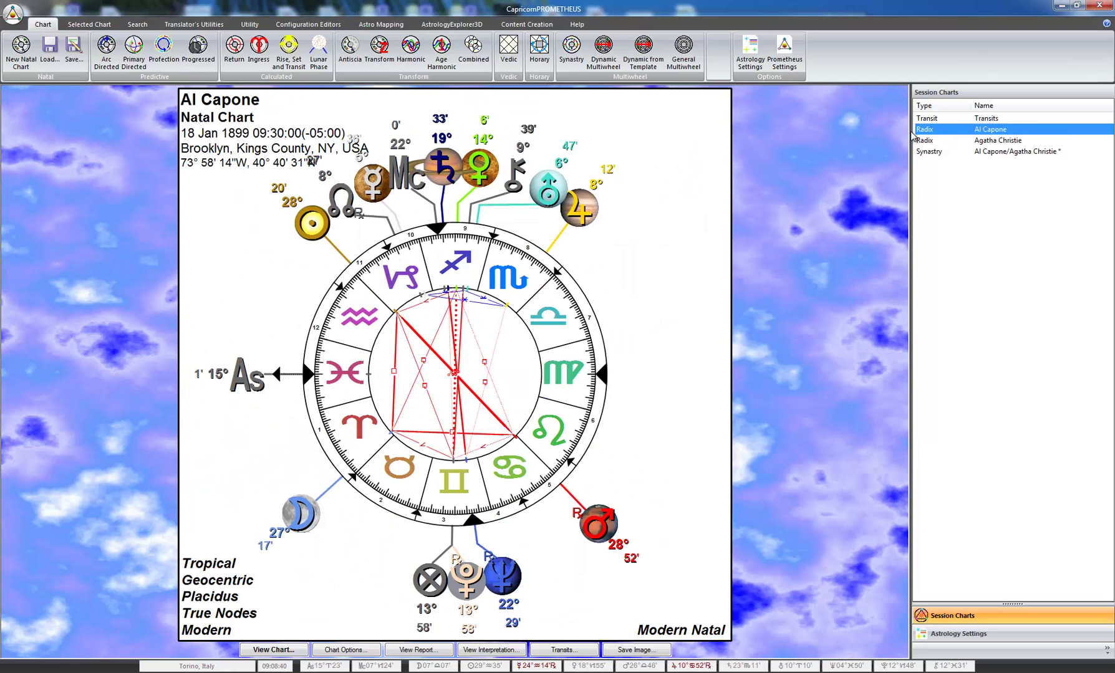
click(135, 24)
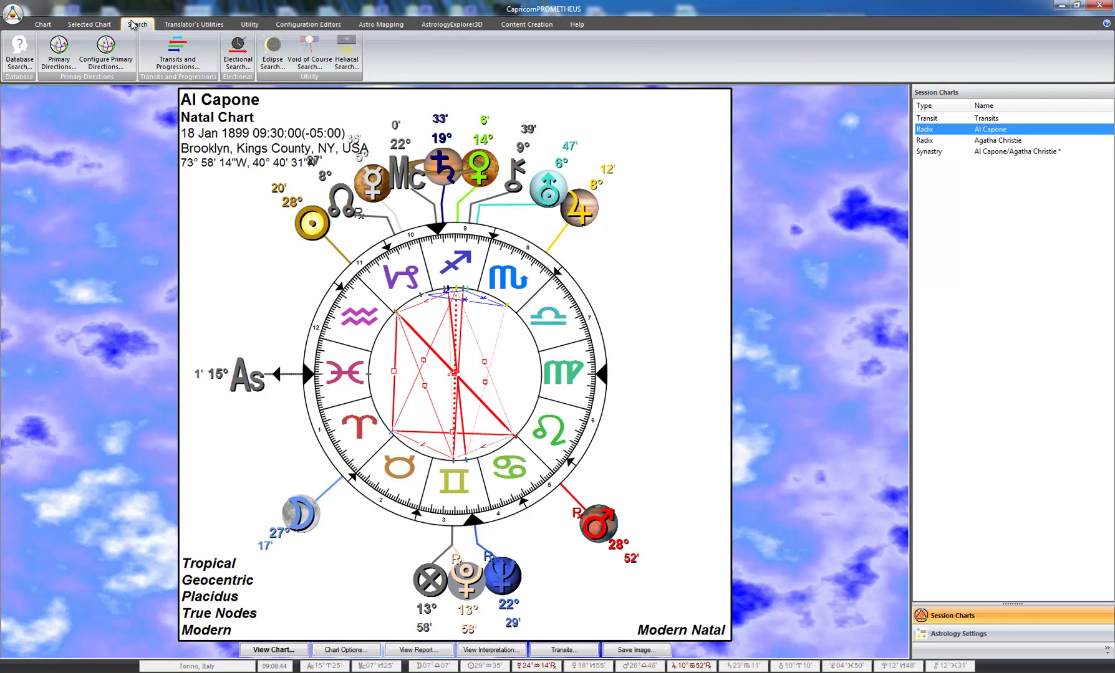
click(21, 55)
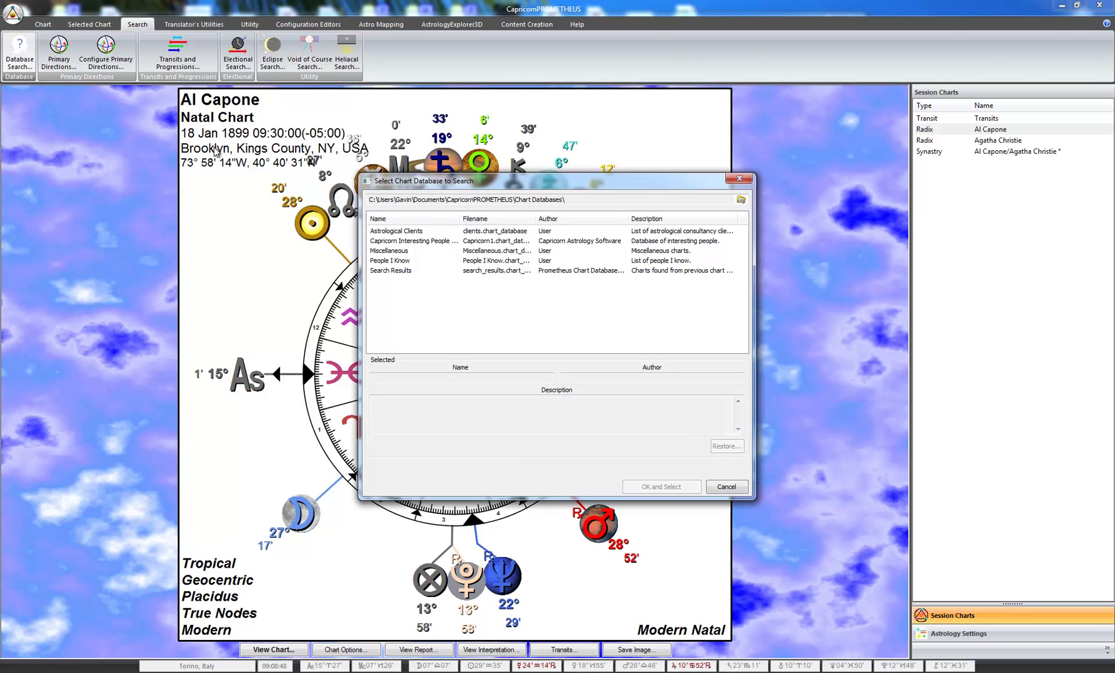
double_click(388, 241)
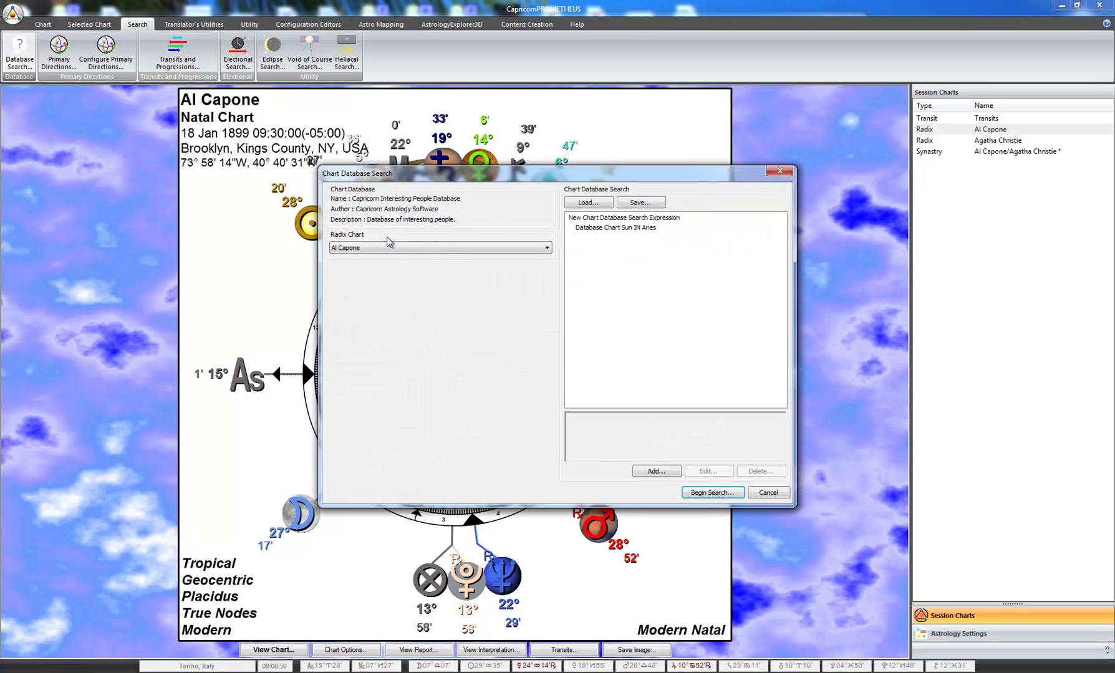
Load the saved sun_moon_soft_synastry chart search in place of the default search expression
click(605, 219)
click(605, 229)
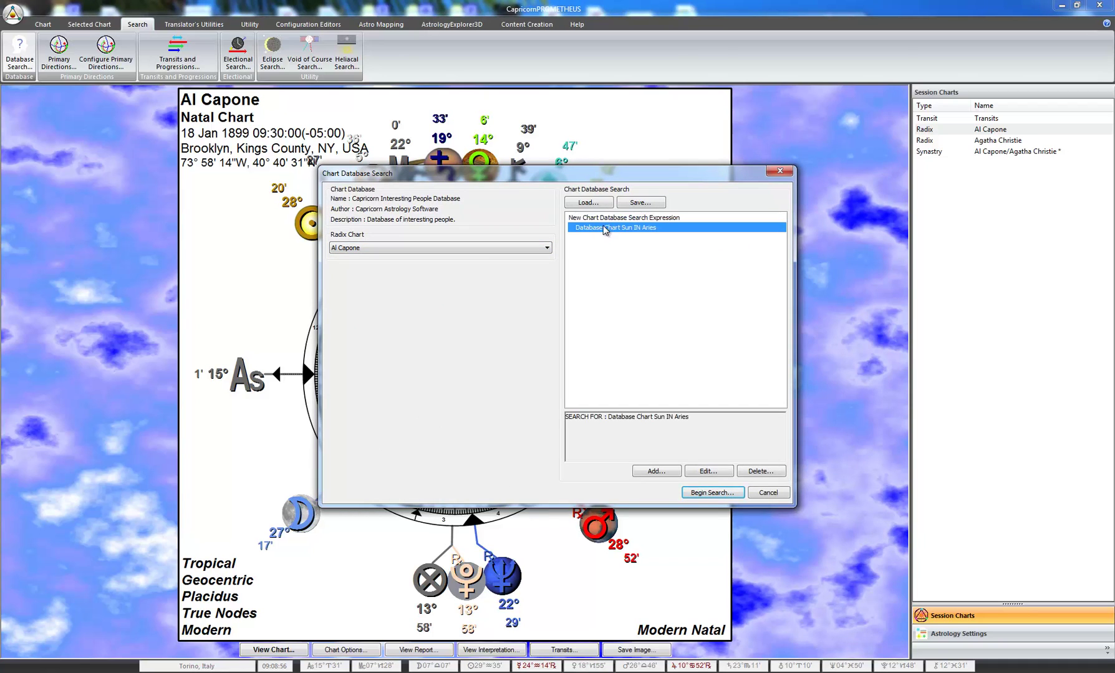
click(607, 219)
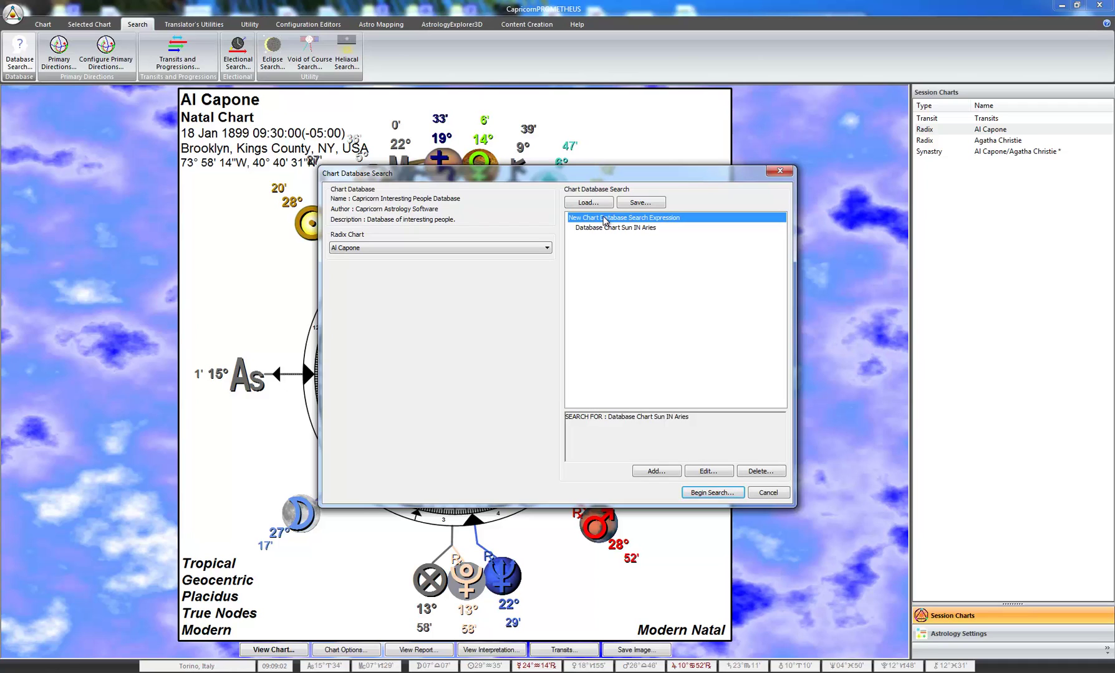
click(593, 207)
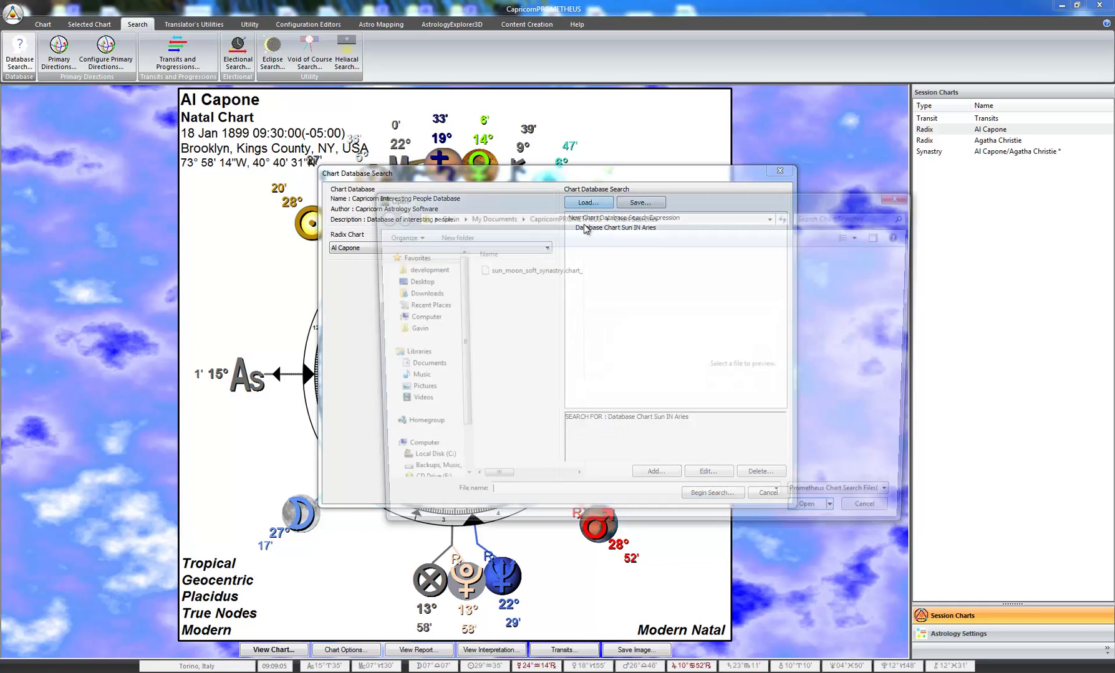
double_click(534, 271)
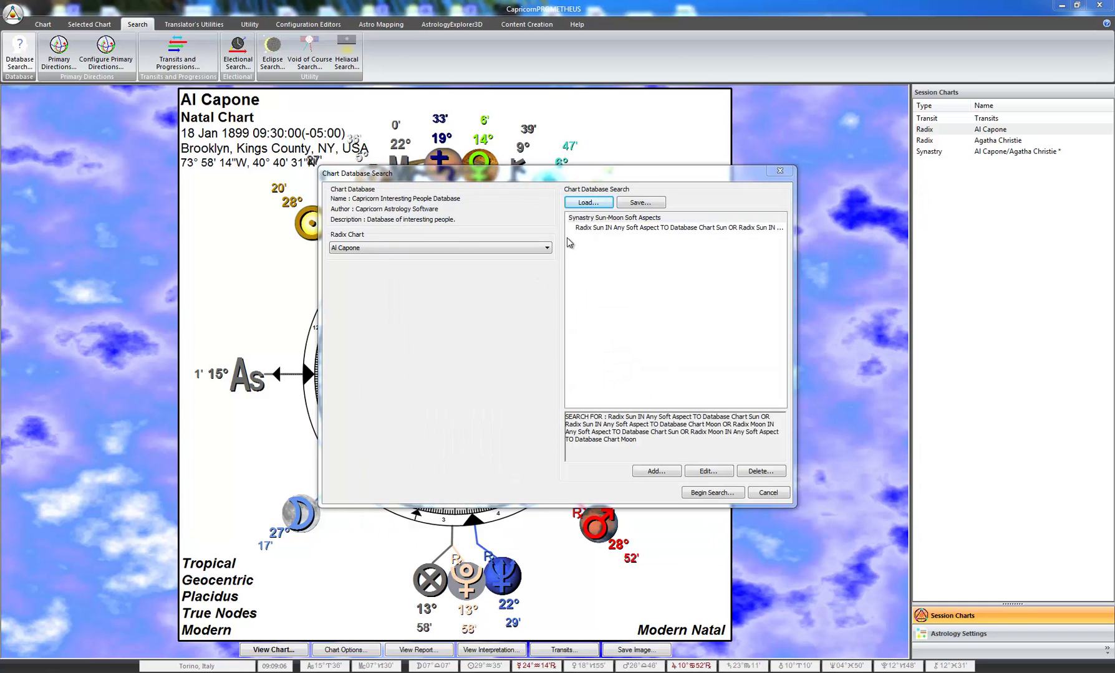
Edit the Synastry Sun-Moon Soft Aspects expression and delete its Radix Sun in any soft aspect to Database Chart Sun term
click(594, 228)
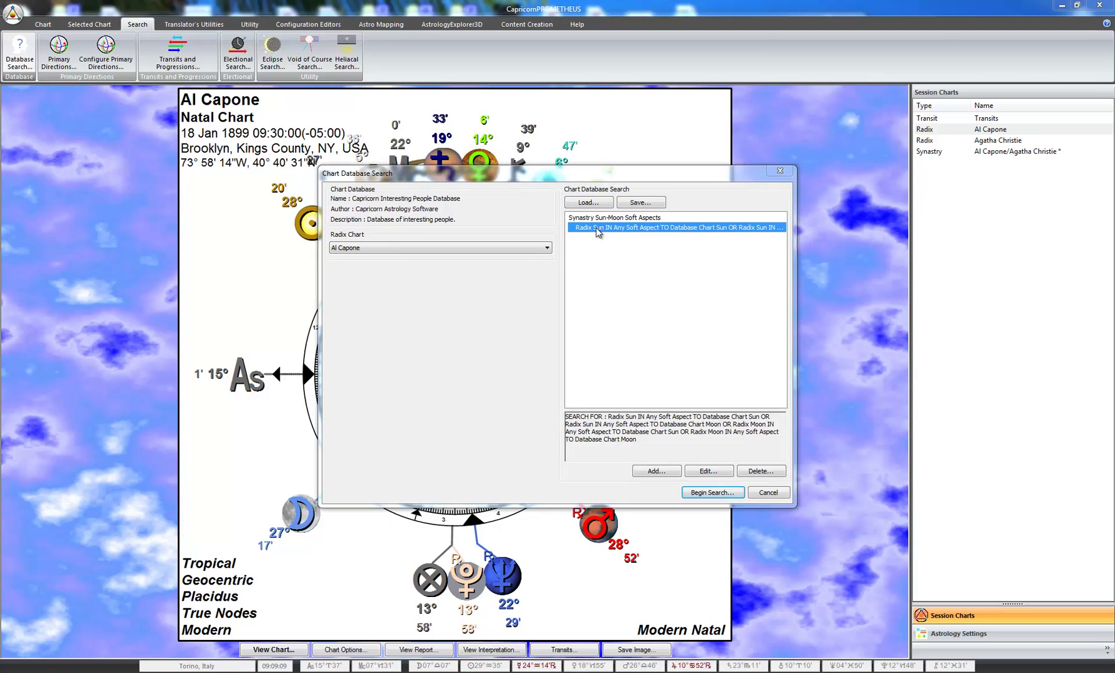
double_click(594, 228)
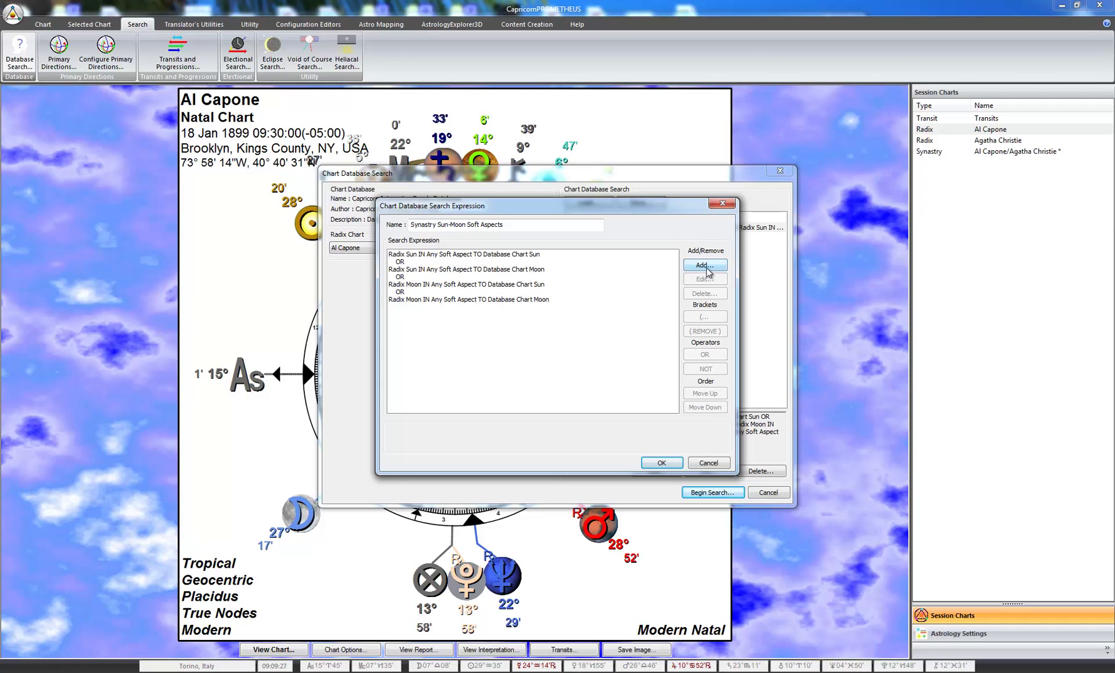
click(599, 262)
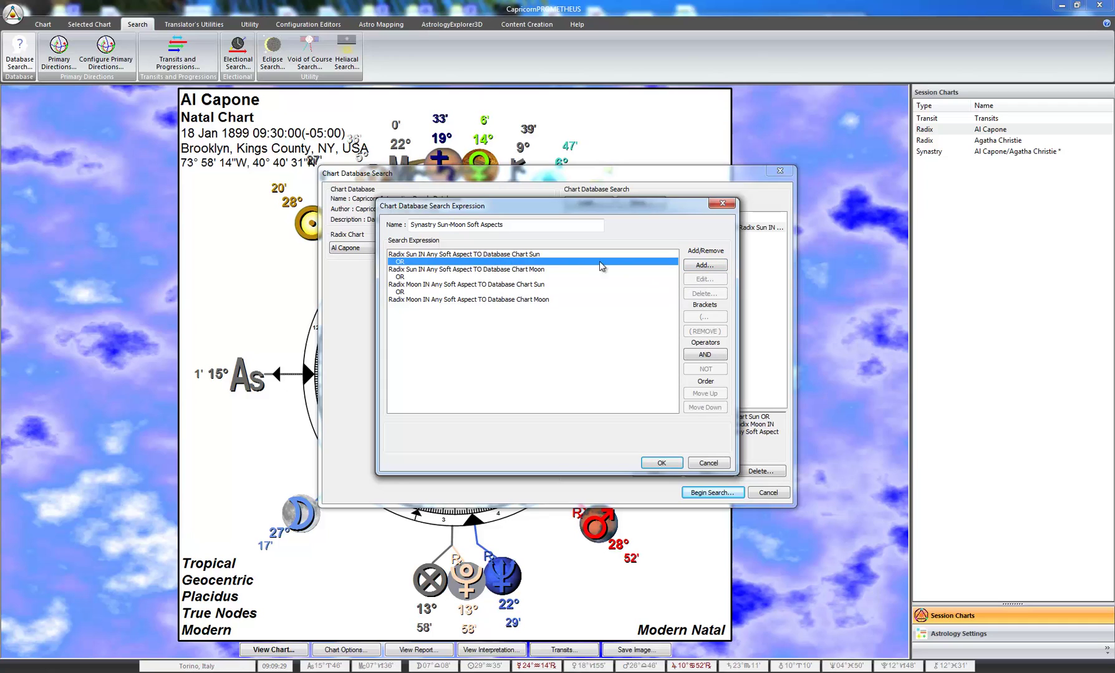
click(540, 254)
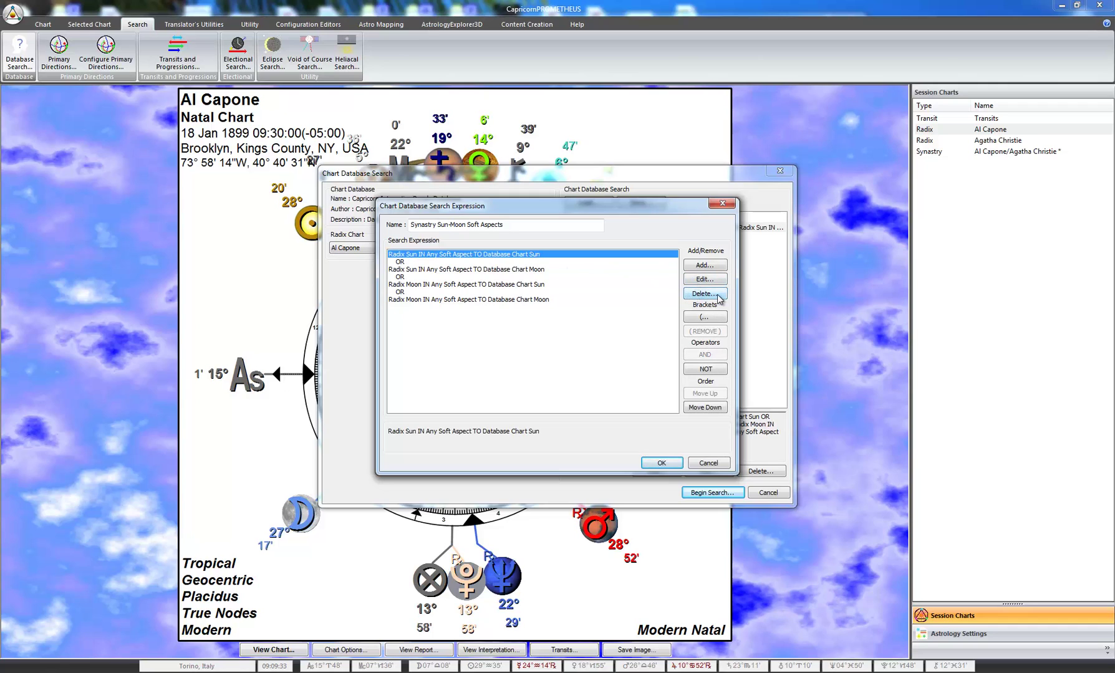
click(718, 298)
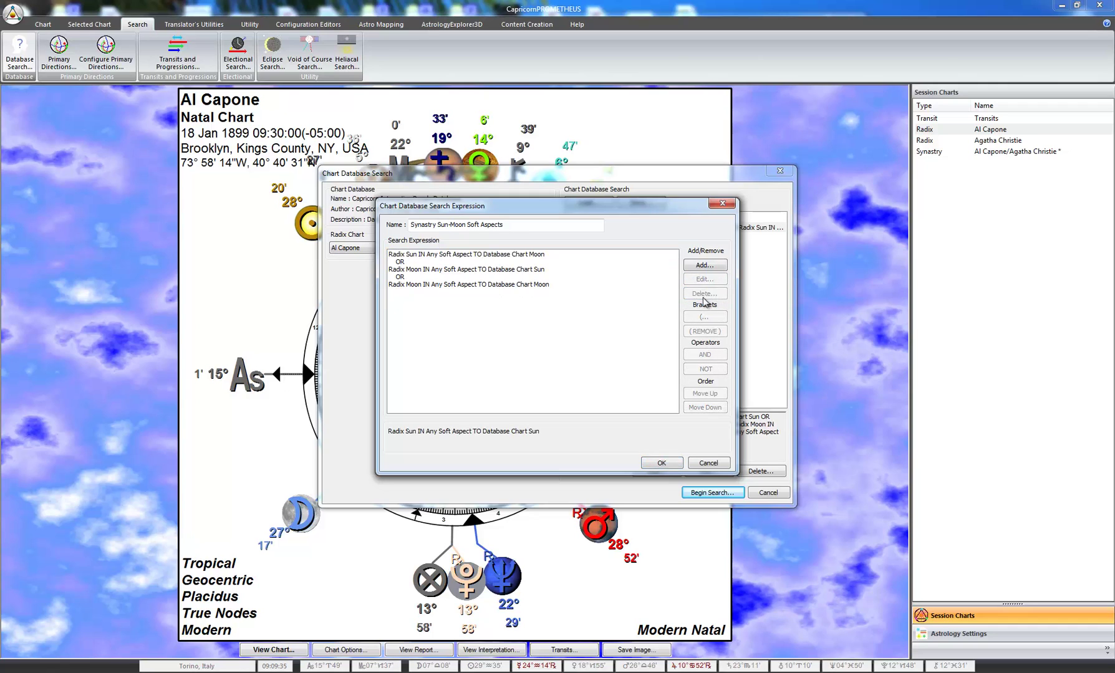
Move the Radix Sun to Database Chart Moon term down one place and back up in the search expression
click(548, 255)
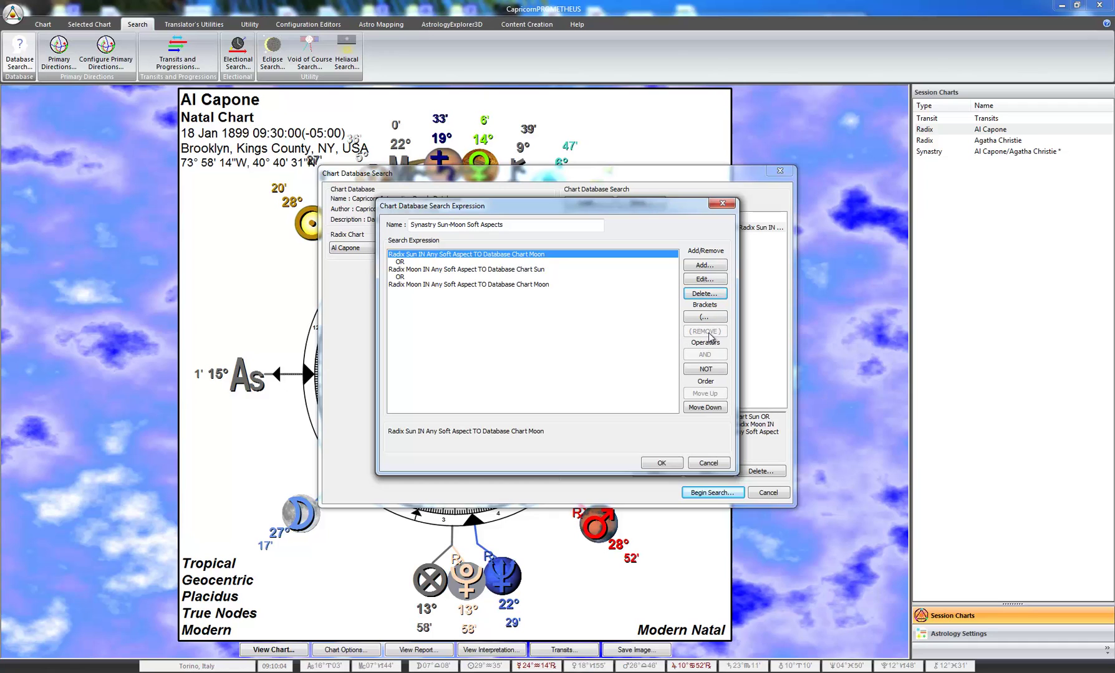
click(705, 408)
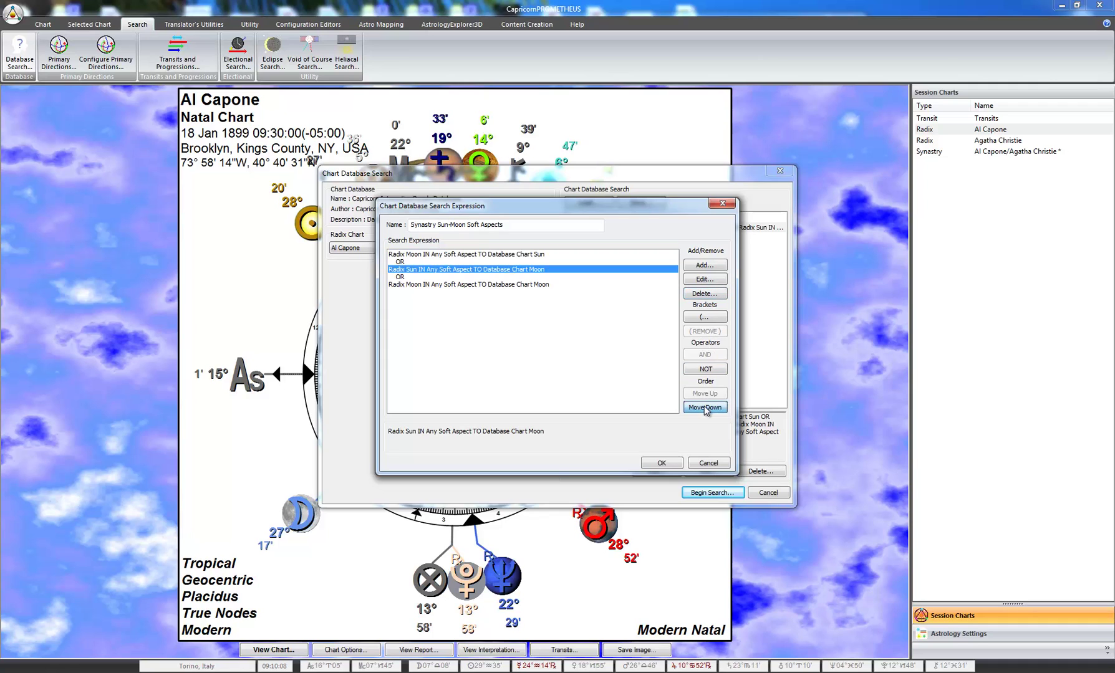
click(706, 394)
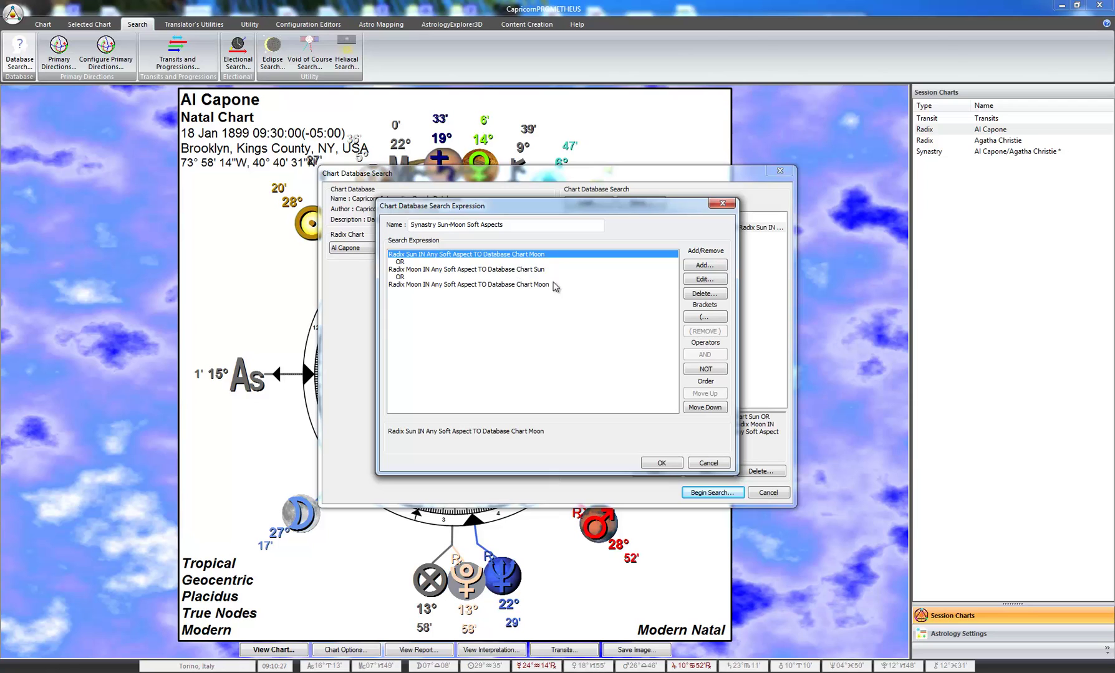
Edit the Radix Sun to Database Chart Moon term, setting its type to In Sign and its chart to Database Chart
click(702, 280)
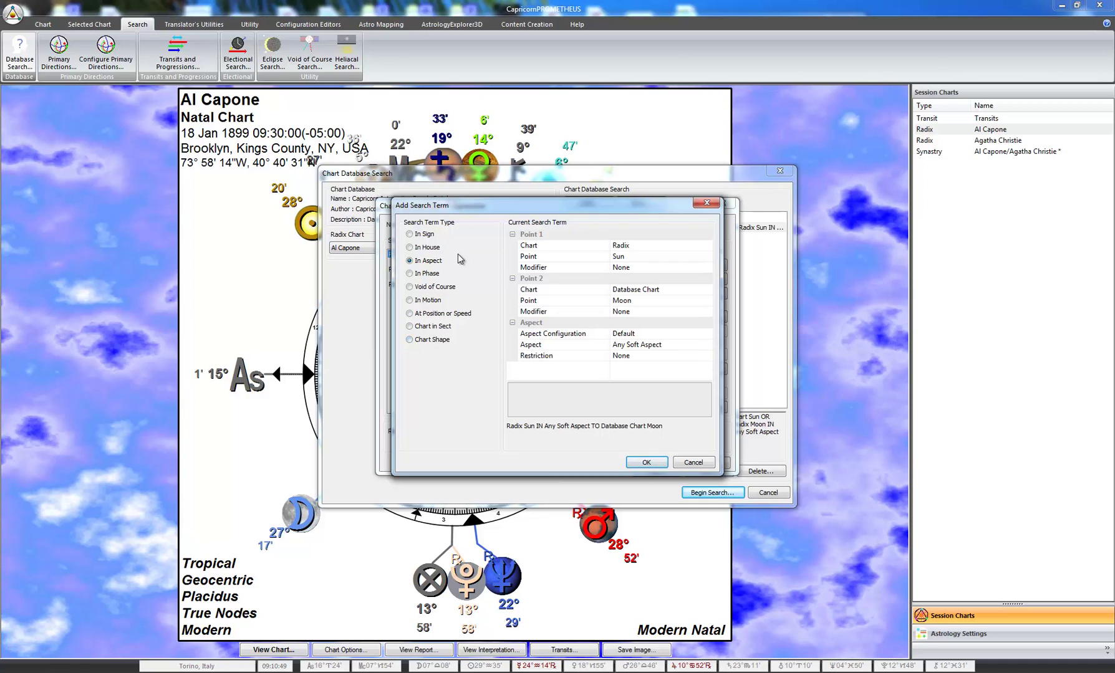
click(428, 240)
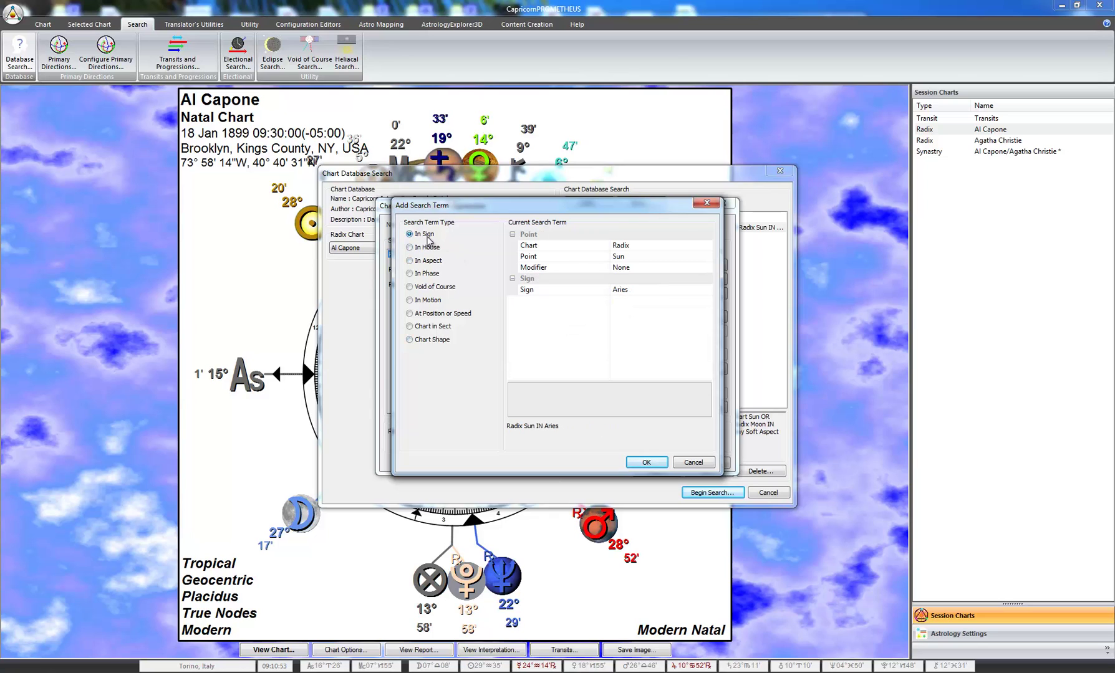
click(681, 247)
click(708, 249)
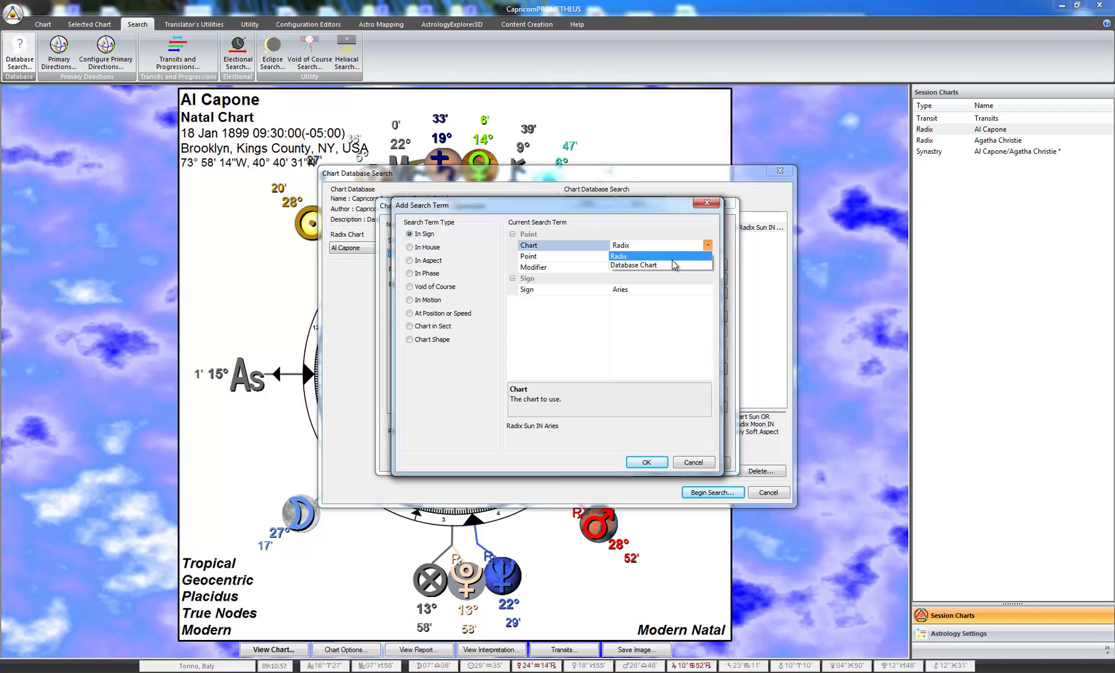
click(665, 266)
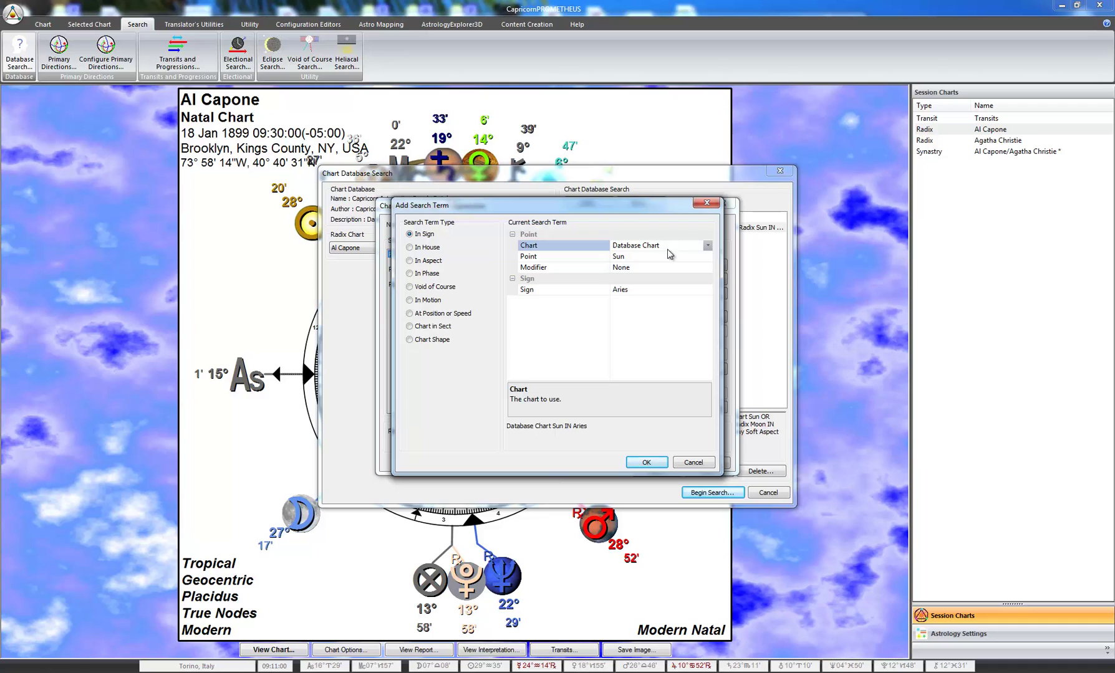
Examine the point types, modifier options and sign choices available for the Database Chart Sun In Sign term
click(662, 256)
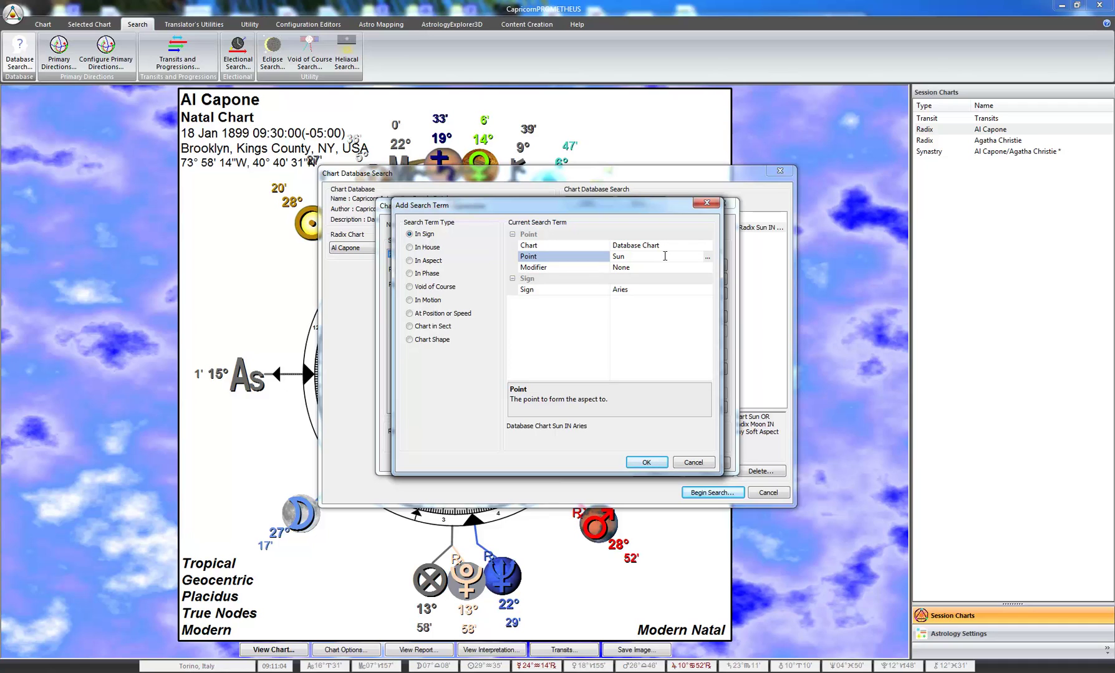
click(708, 257)
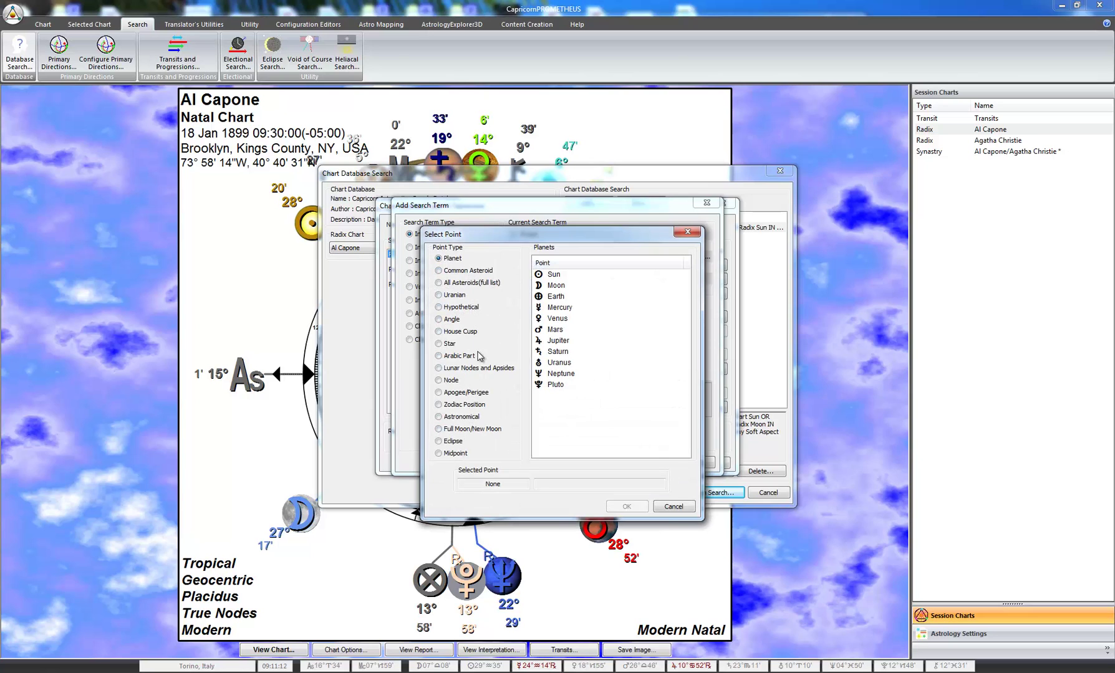
click(673, 508)
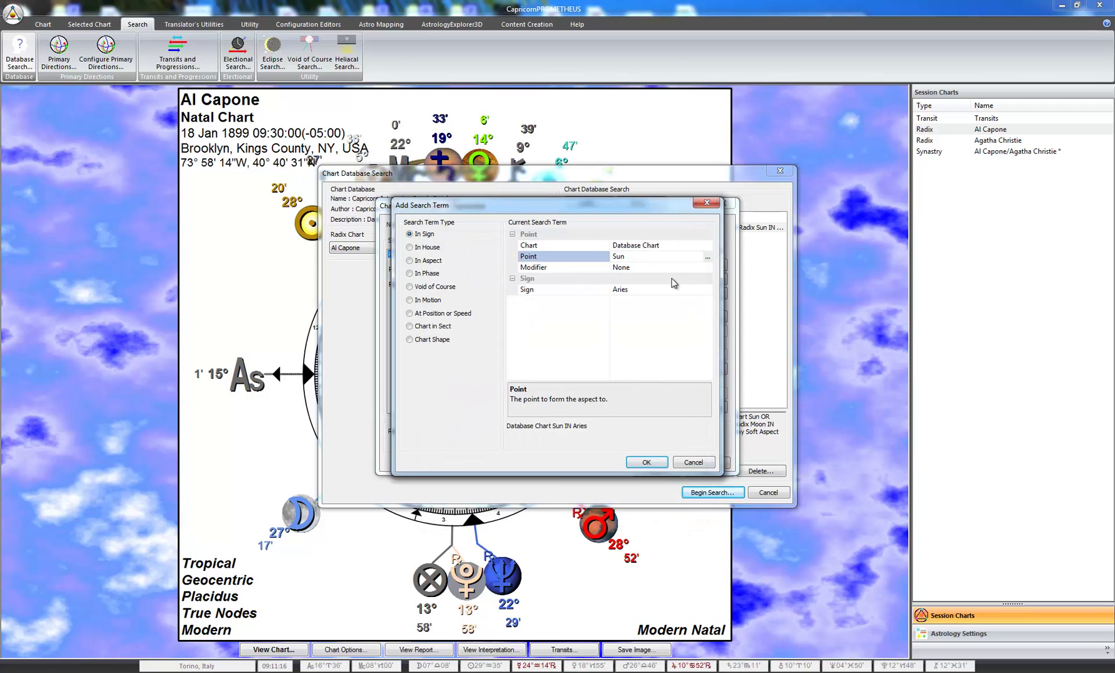
click(674, 268)
click(708, 268)
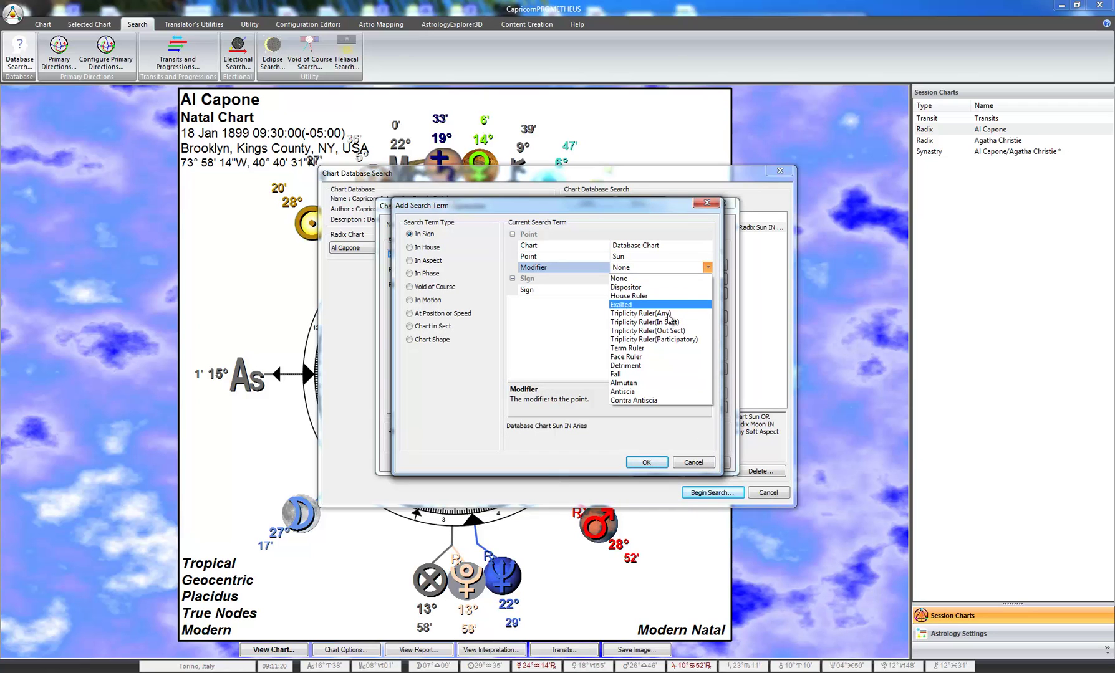
click(642, 279)
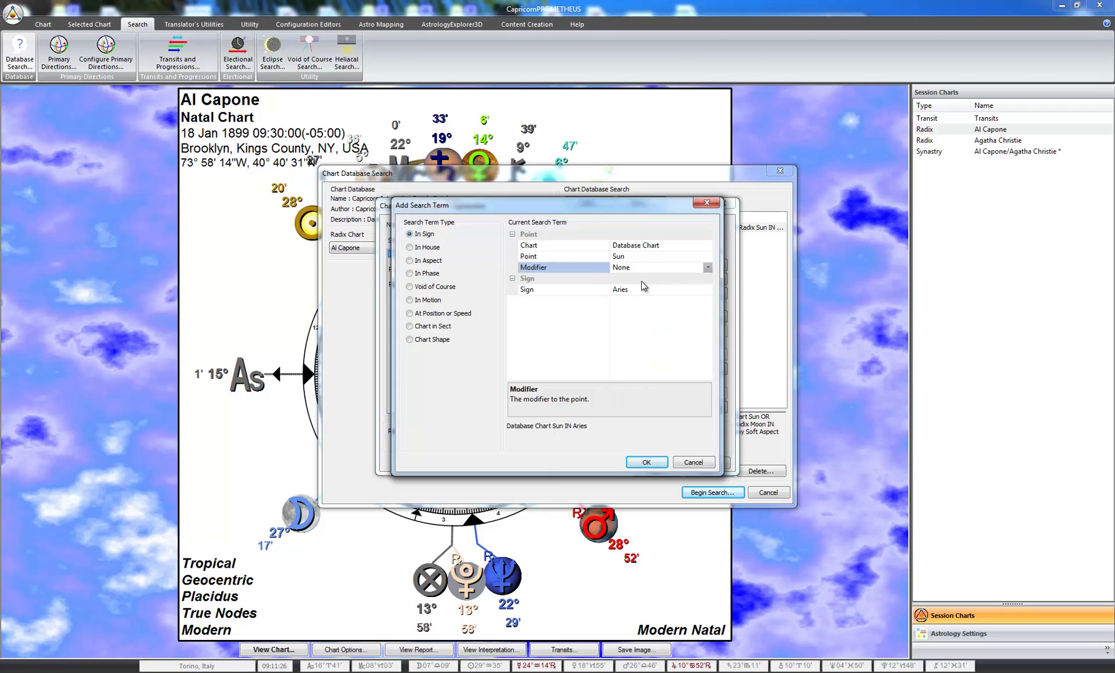
click(650, 293)
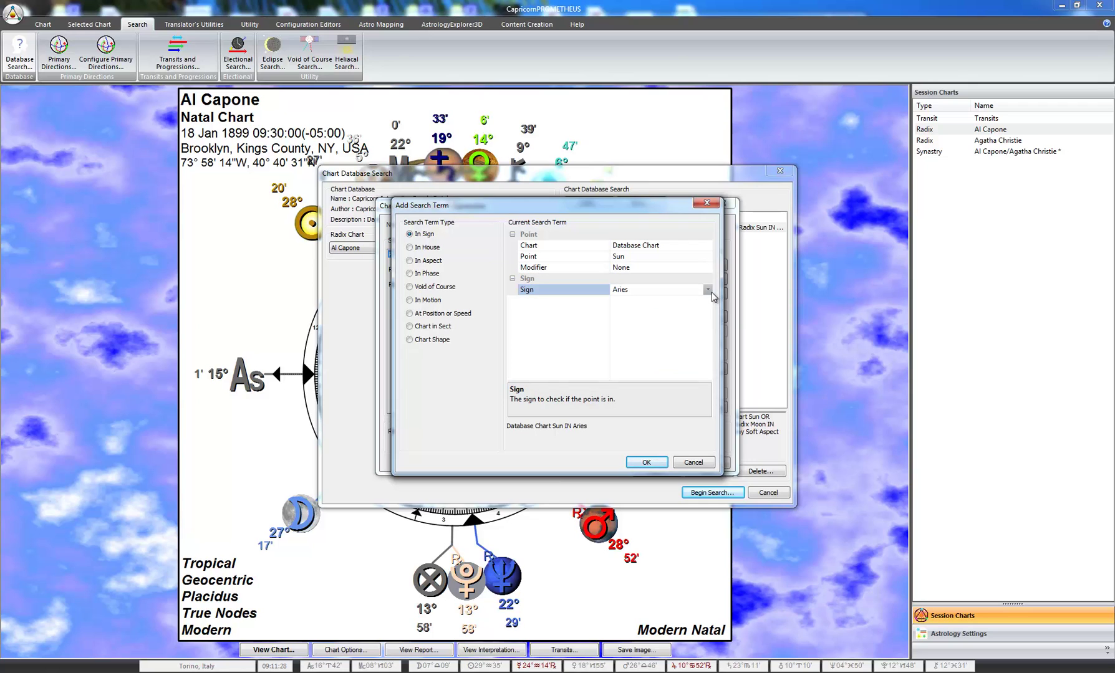
click(708, 290)
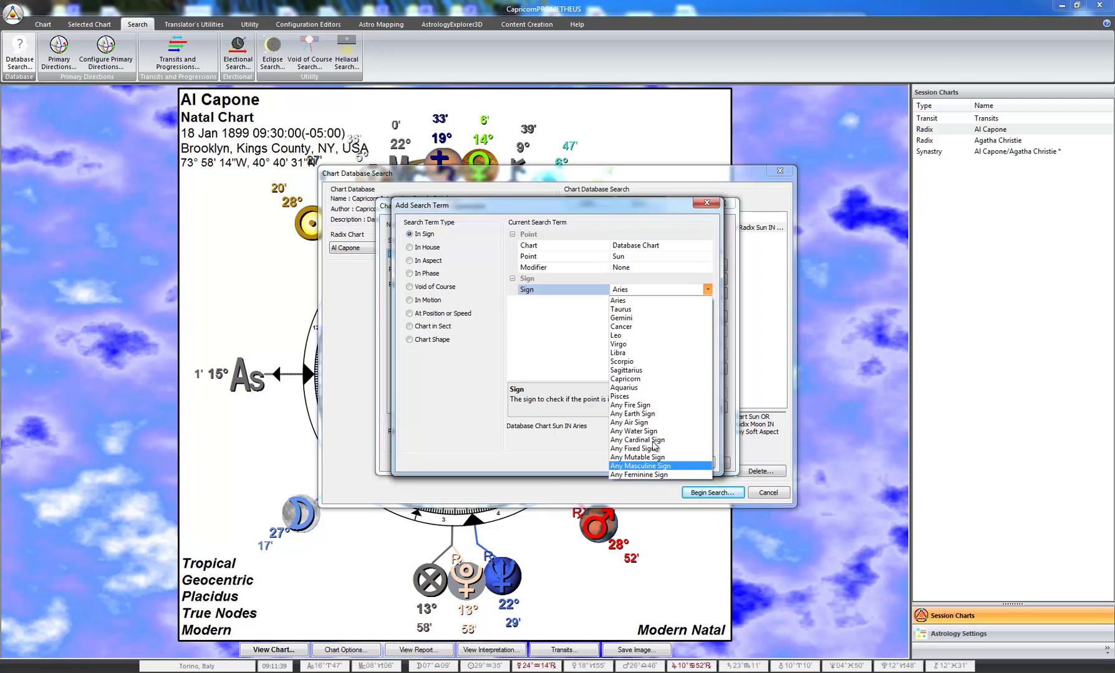
click(535, 322)
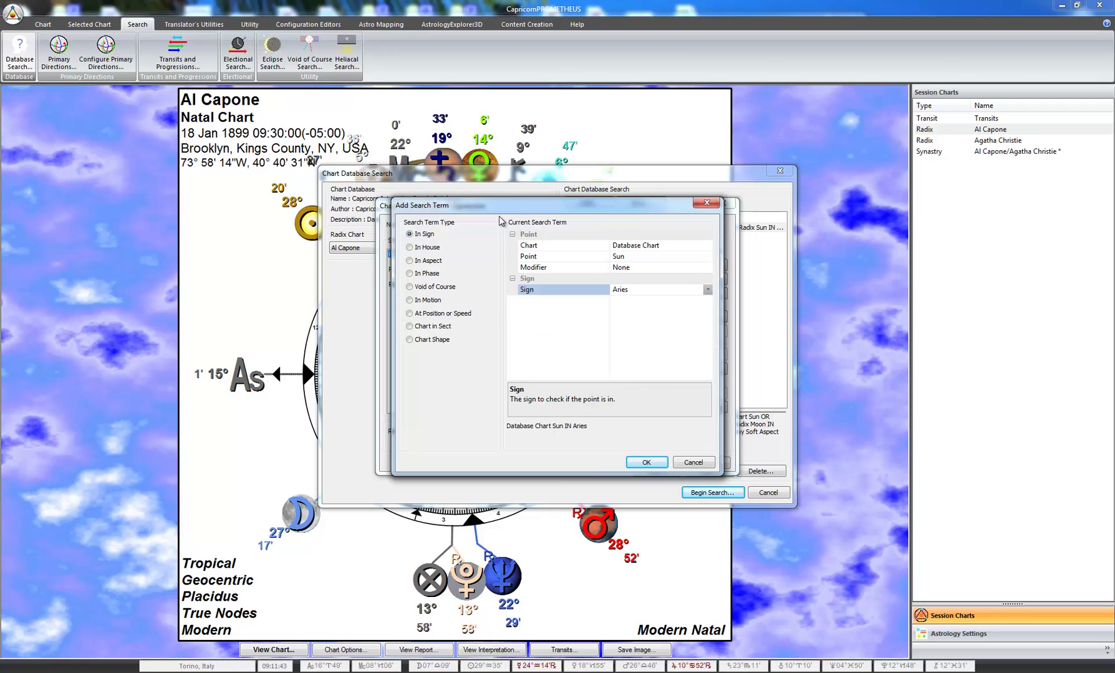
Move the search term dialog aside to reveal the expression, and accept the Database Chart Sun in Aries term
mouse_move(509, 211)
mouse_down()
mouse_move(578, 202)
mouse_move(515, 217)
mouse_up()
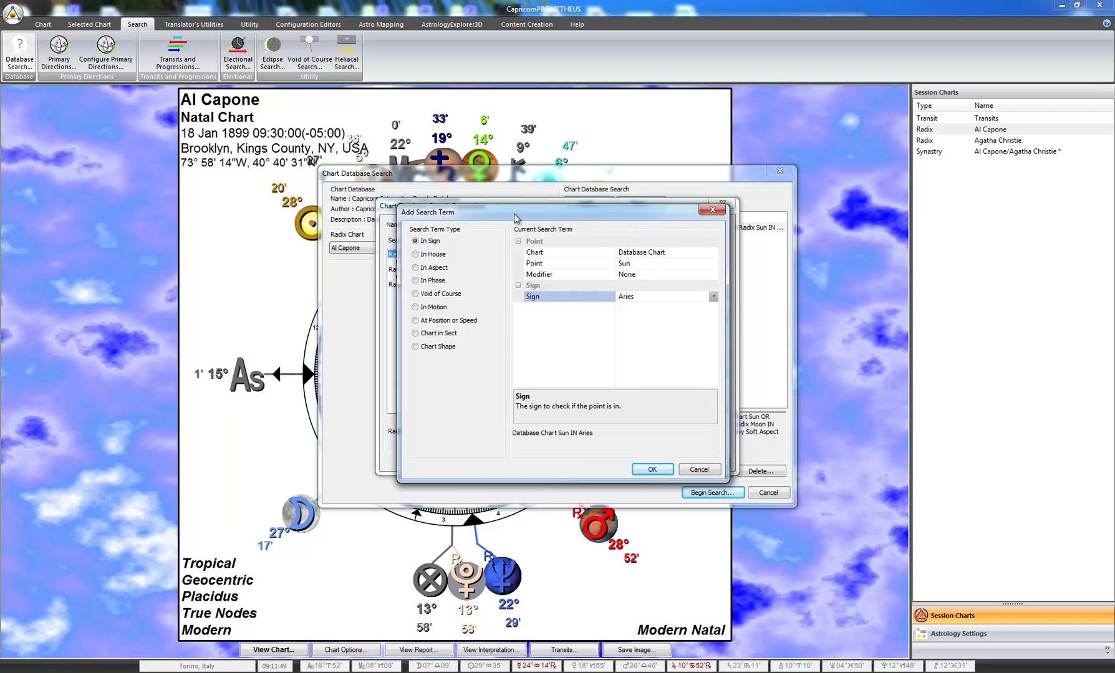
drag(581, 214, 788, 216)
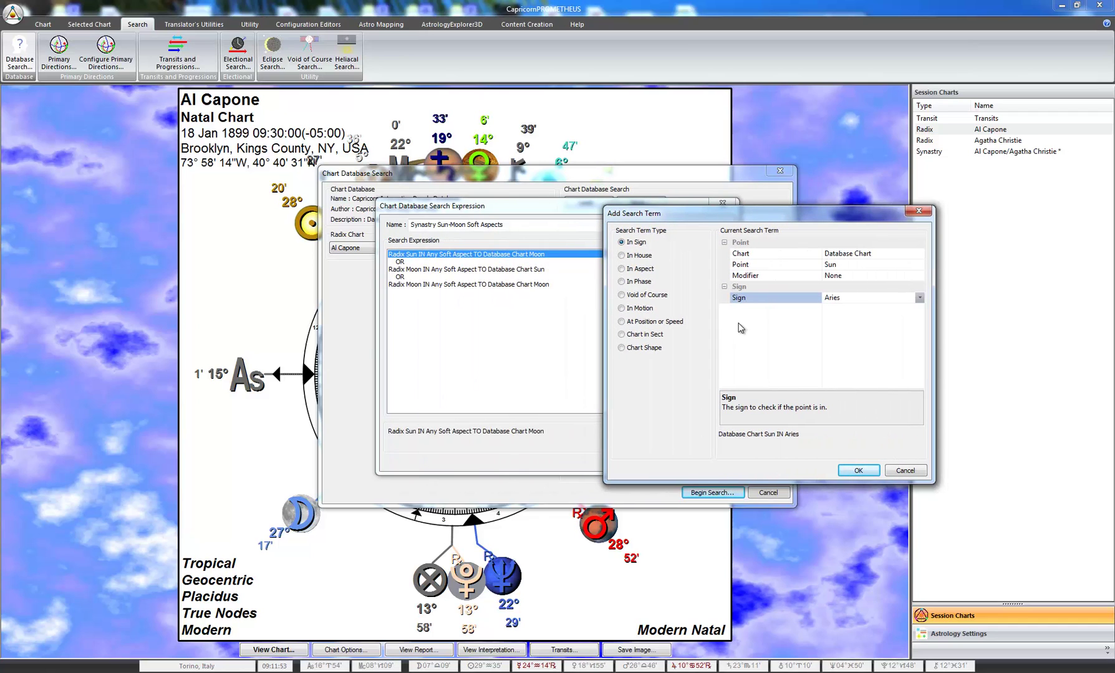
drag(716, 218, 694, 215)
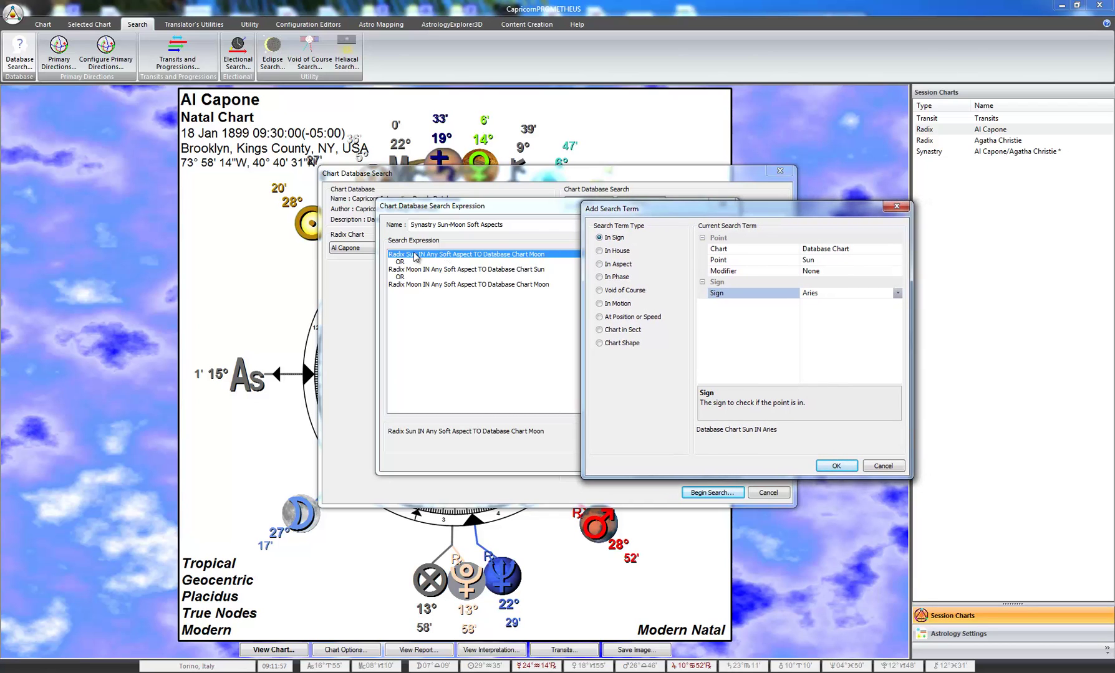
click(826, 468)
Delete the Radix Moon in any soft aspect to Database Chart Moon term from the search expression
click(543, 270)
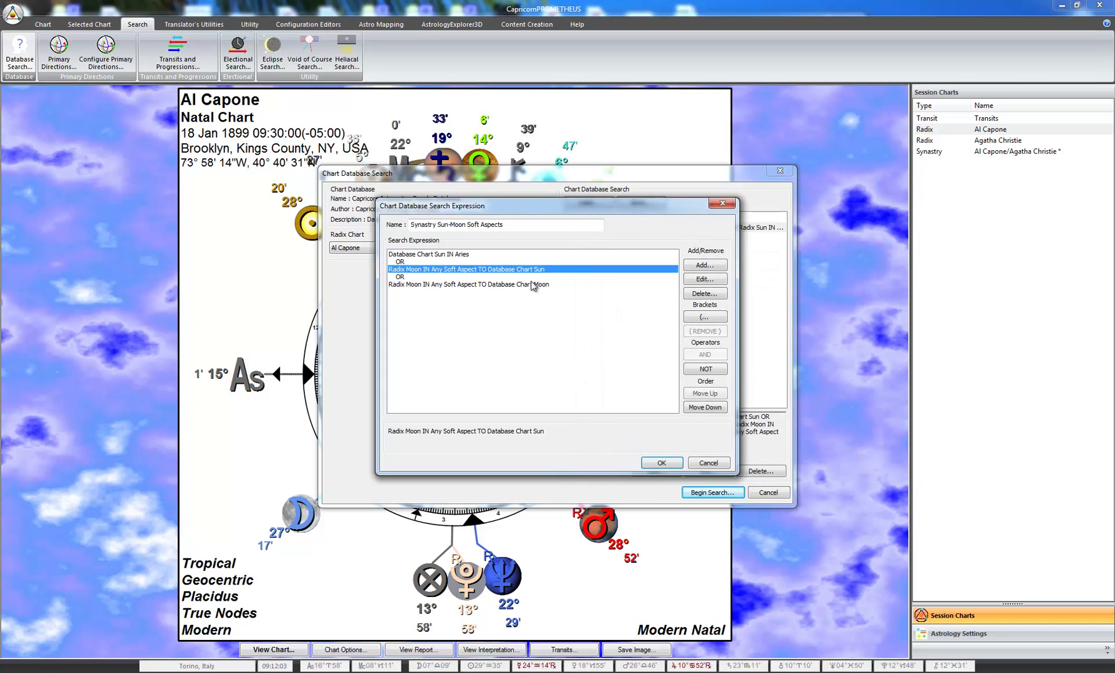
click(529, 285)
click(702, 295)
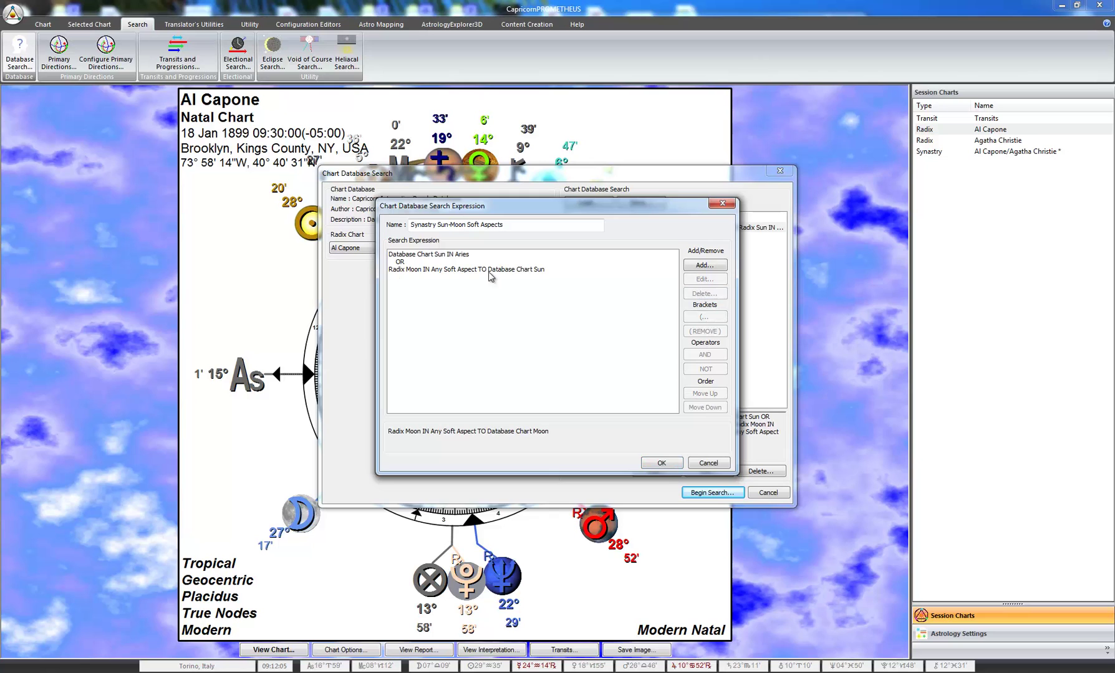
Edit the Radix Moon to Database Chart Sun term, setting its type to In Sign and its sign to Taurus
double_click(494, 270)
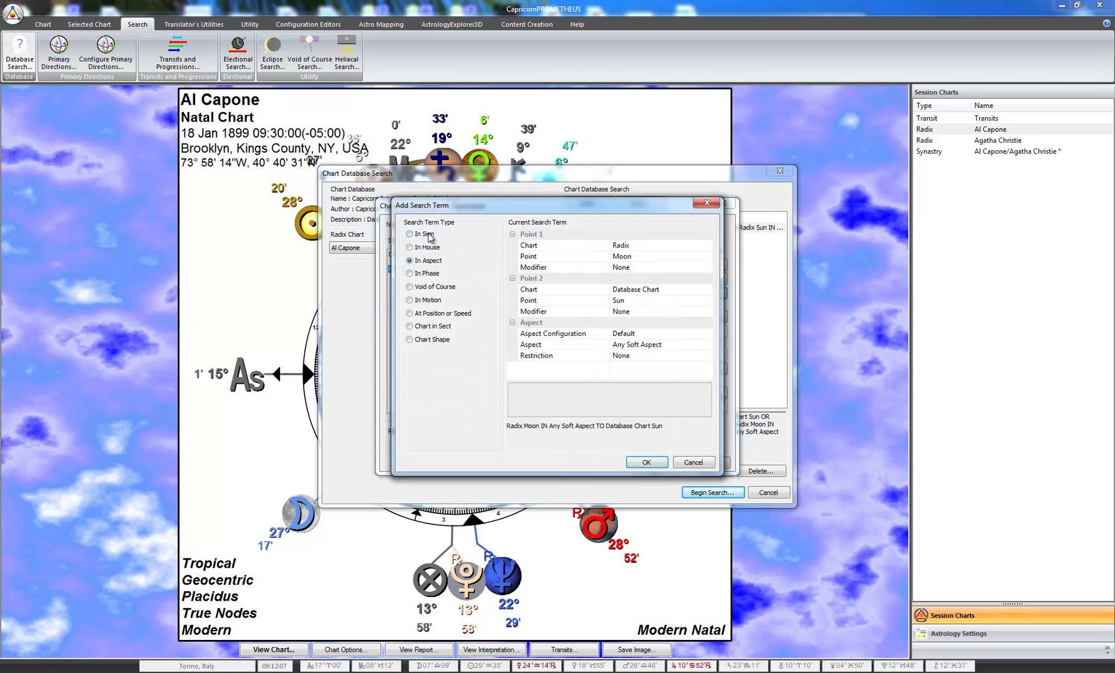
click(429, 235)
click(655, 293)
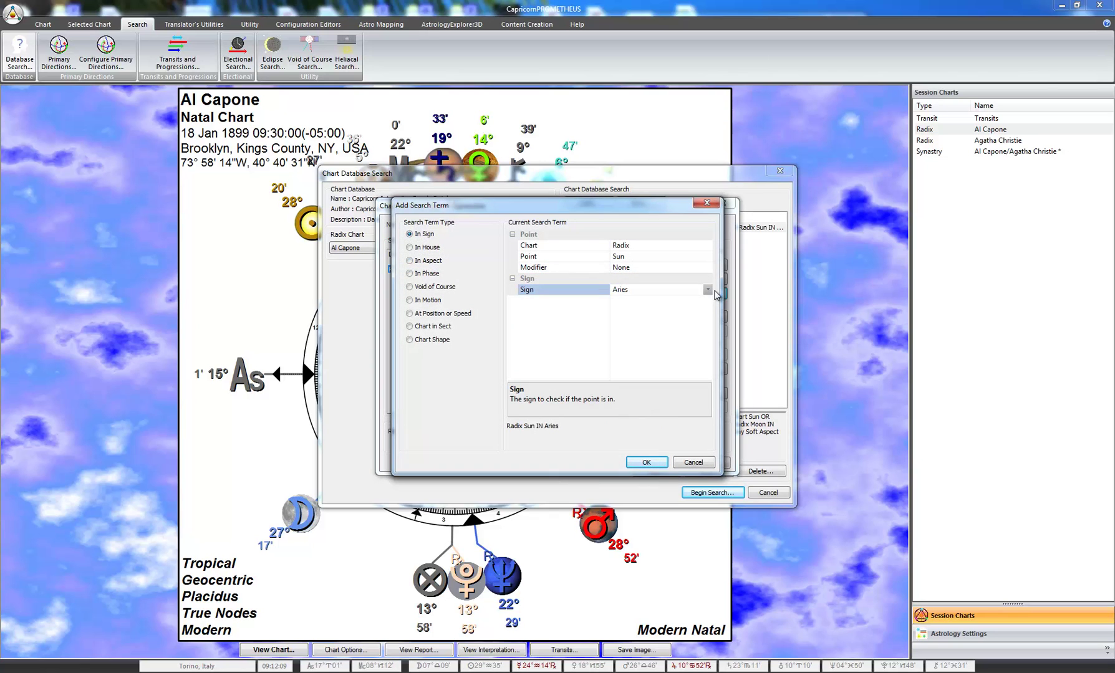
click(705, 290)
click(640, 306)
click(645, 462)
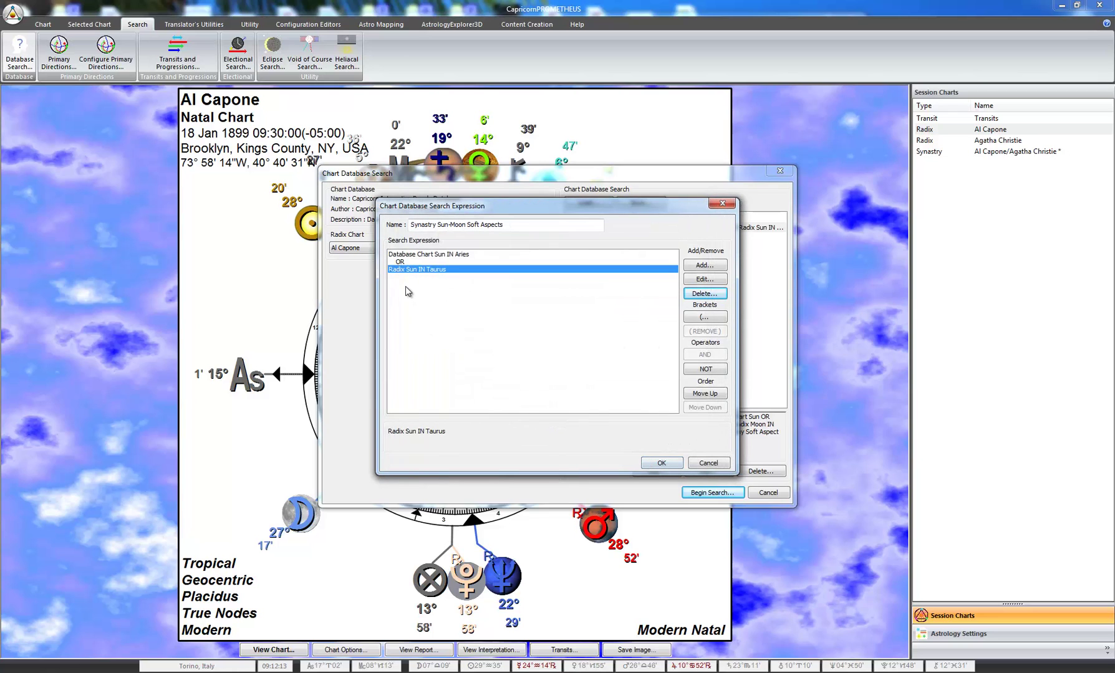
Change the Radix Sun in Taurus term to use the Database Chart
double_click(415, 271)
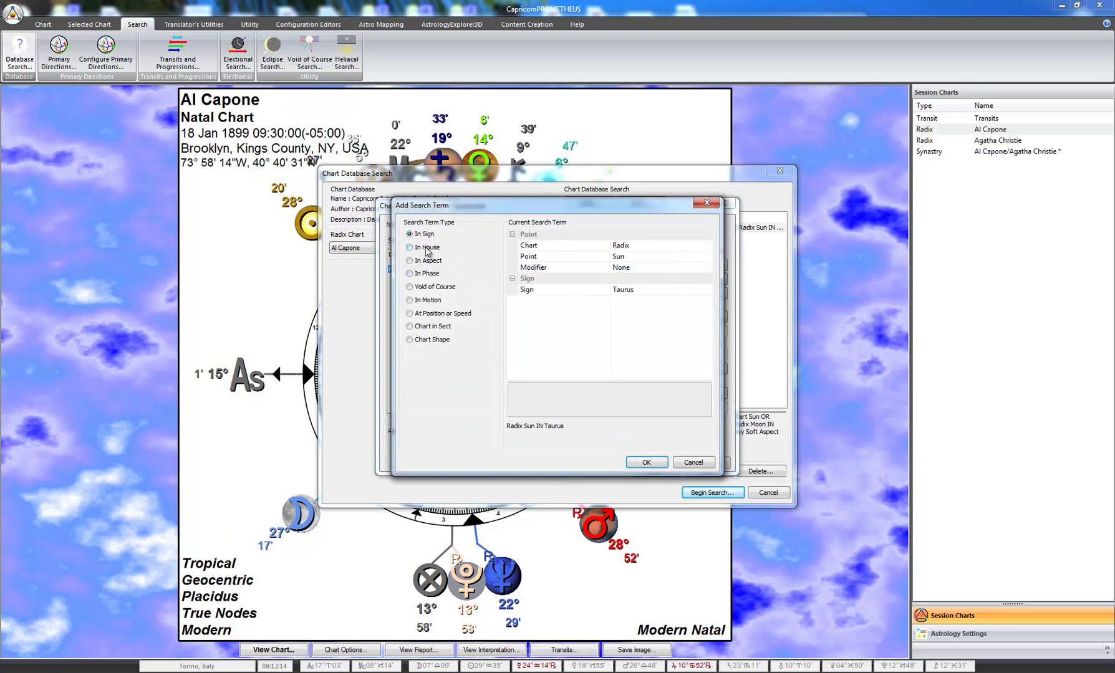
click(629, 247)
click(707, 245)
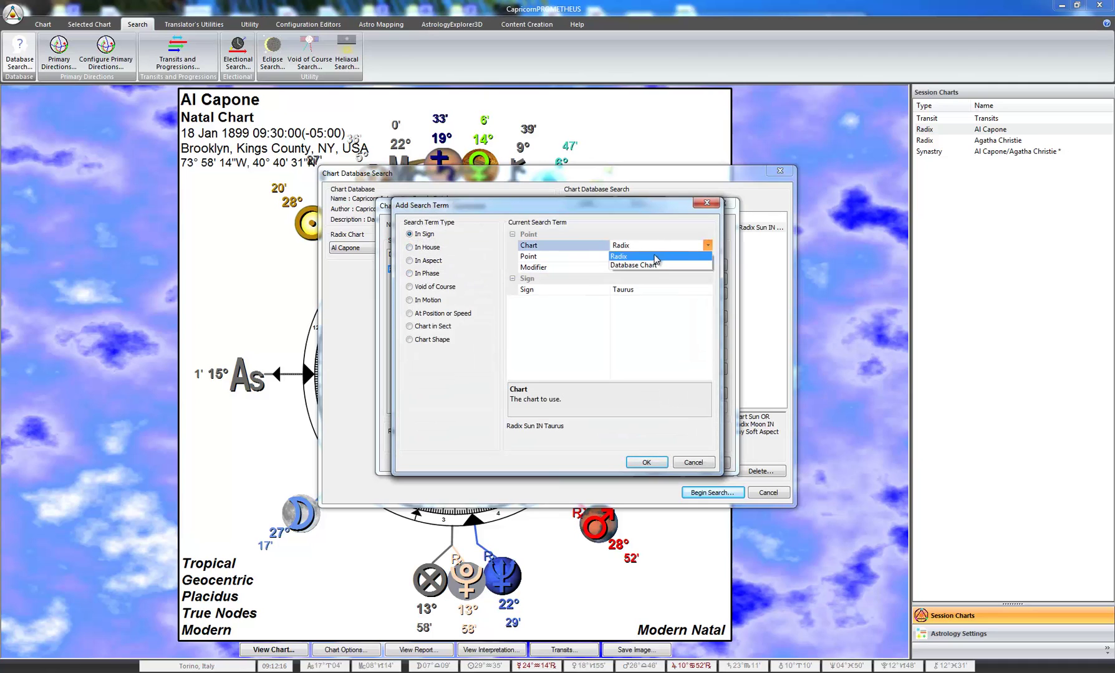
click(649, 266)
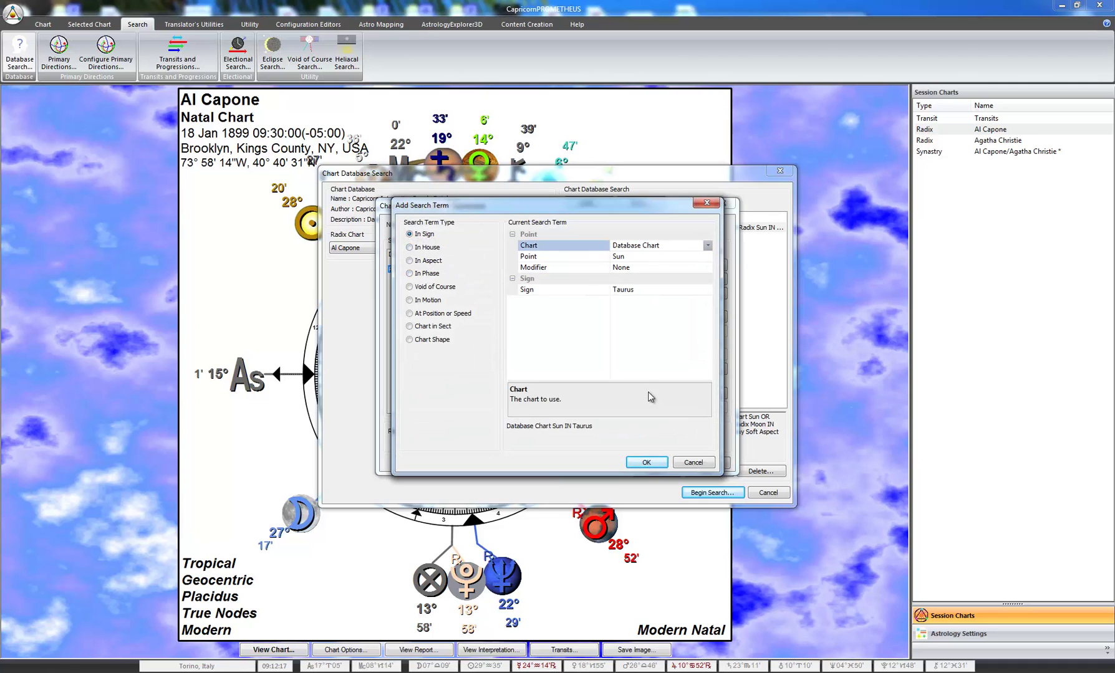
click(647, 462)
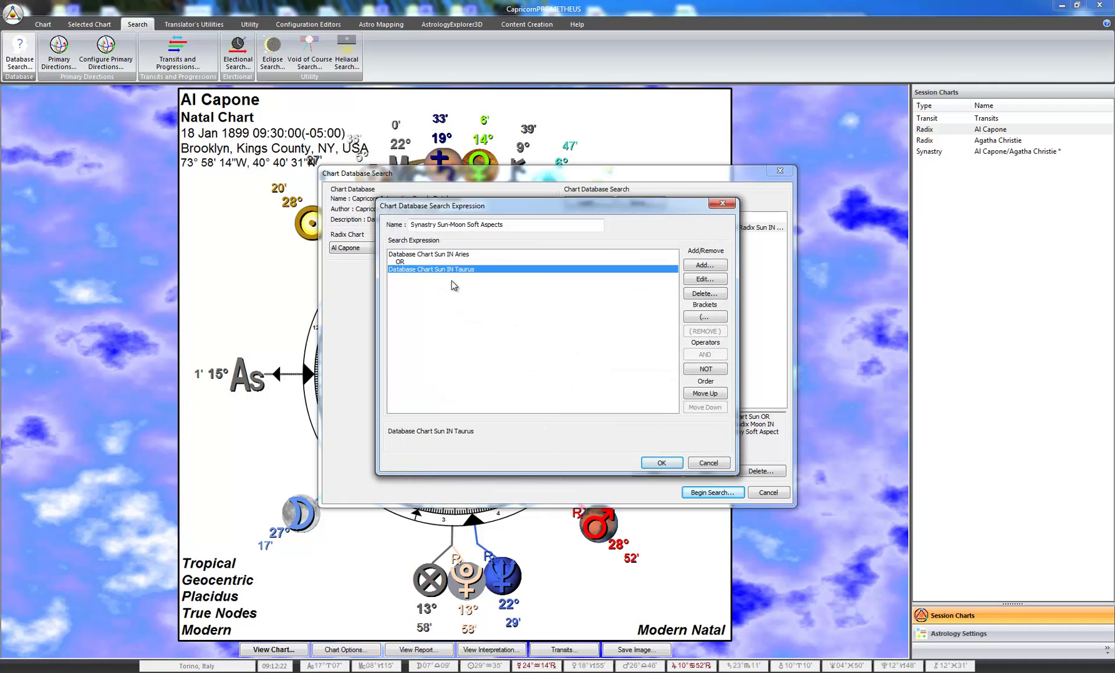
Edit the Database Chart Sun in Aries term, setting its type to In House and its point's chart to Database Chart
click(414, 262)
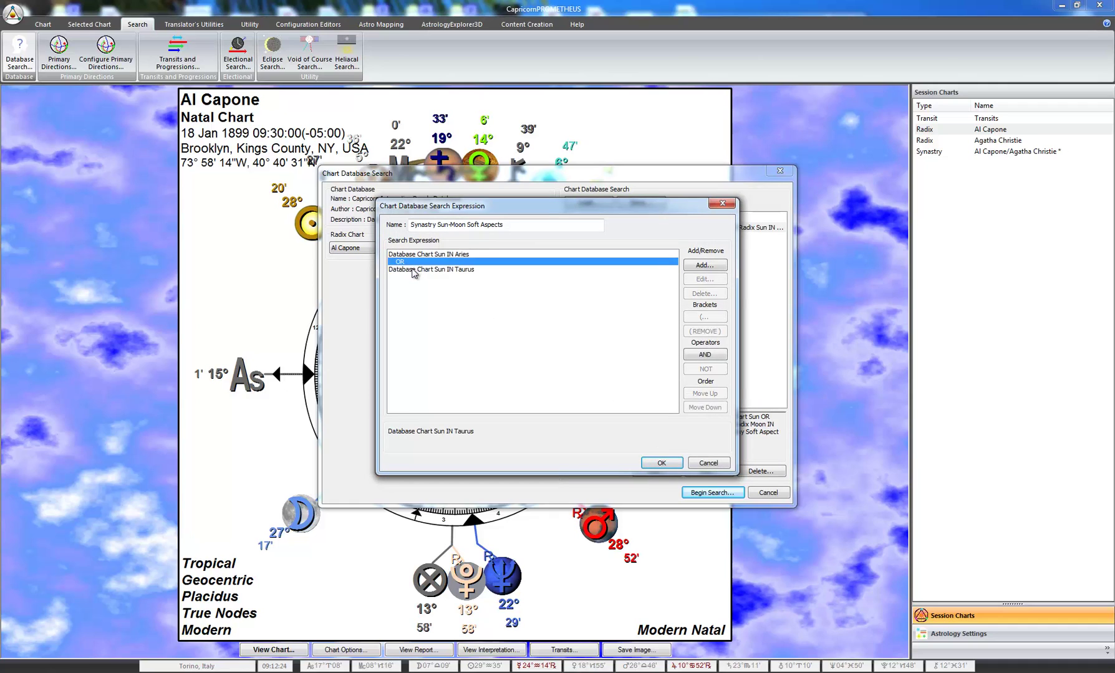
click(412, 269)
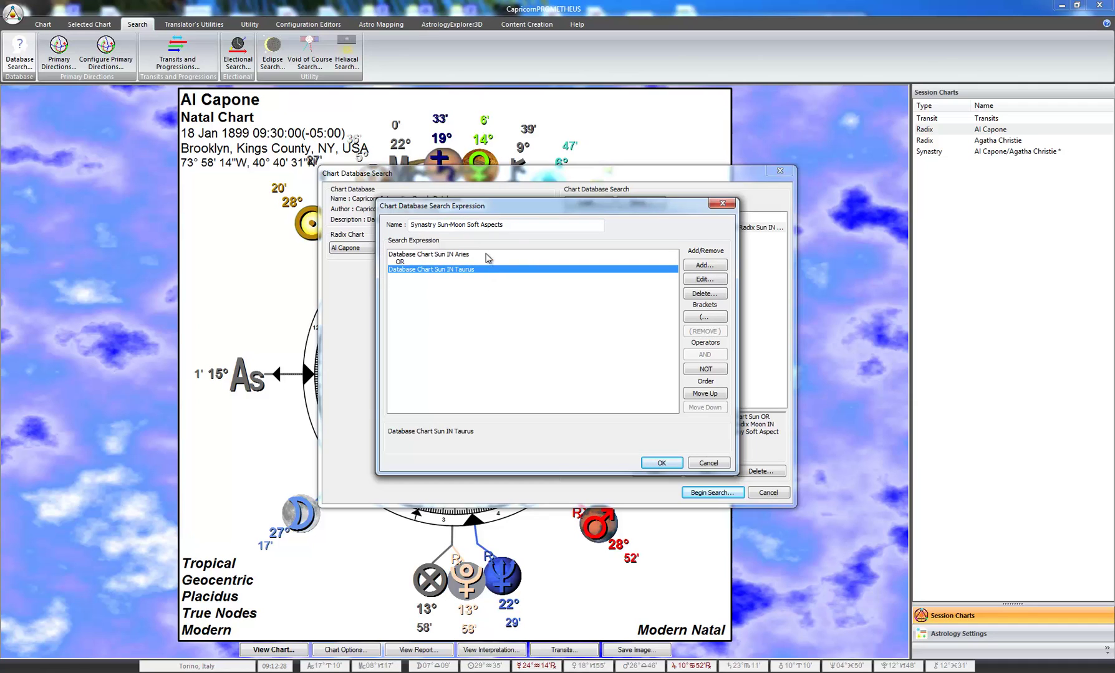
click(397, 257)
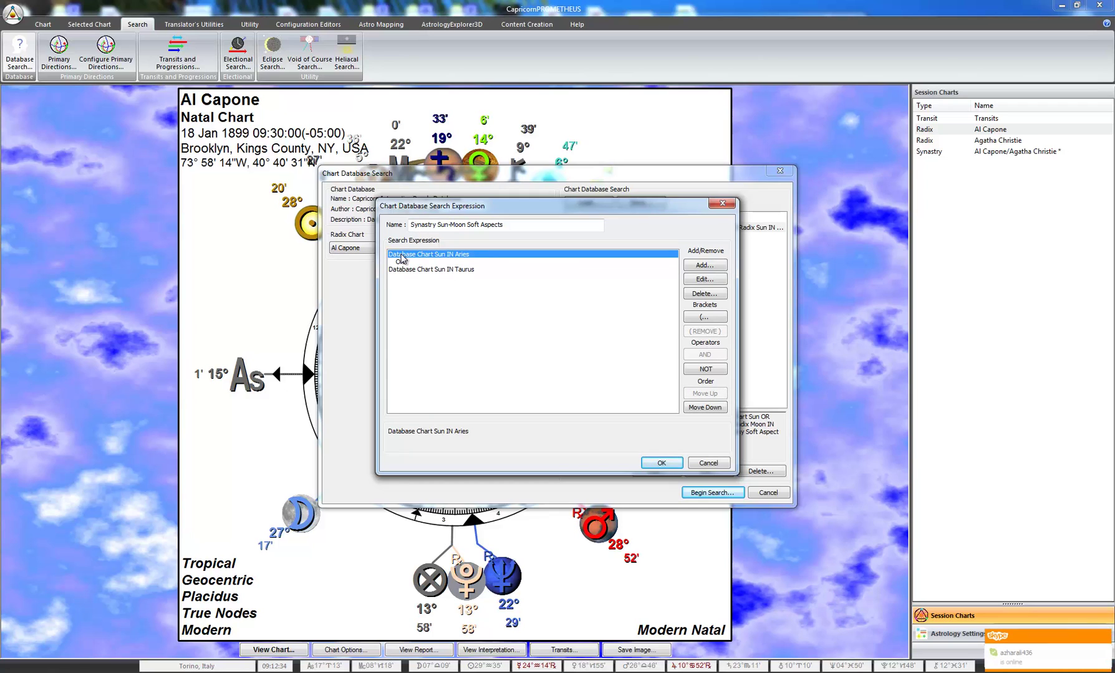
double_click(402, 259)
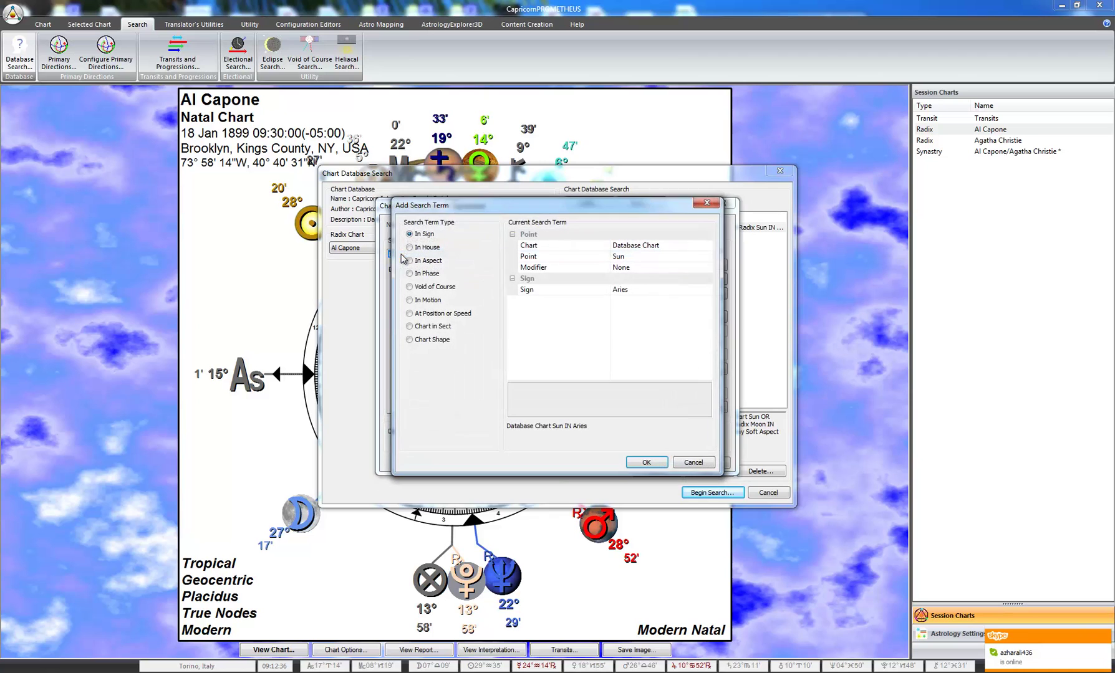
drag(474, 195, 586, 169)
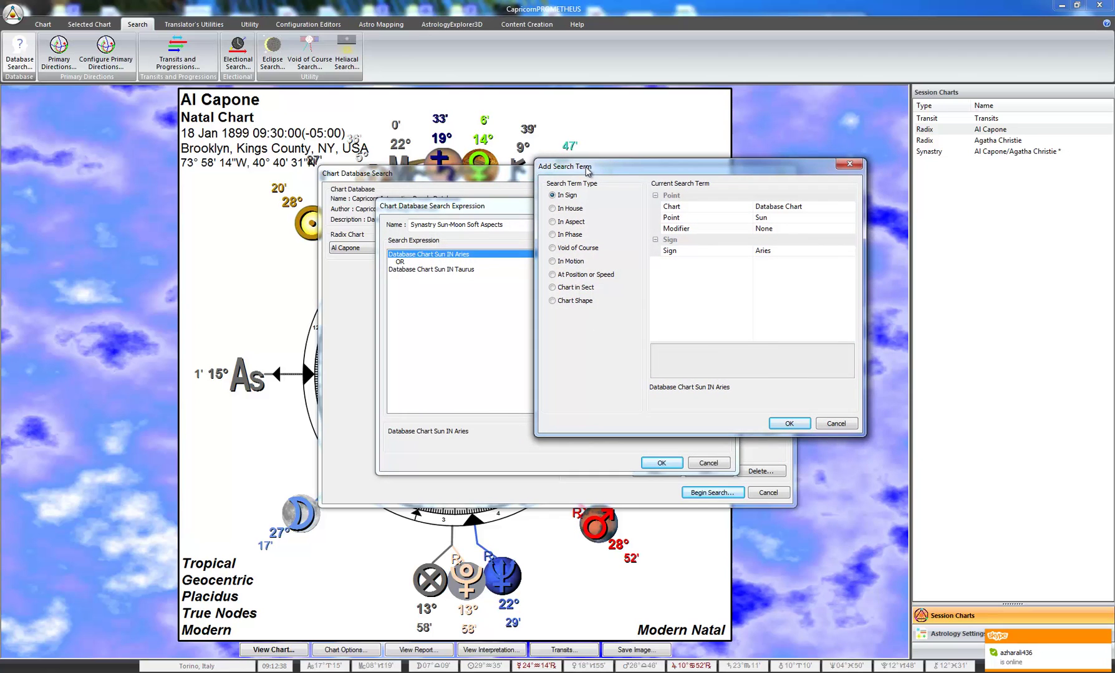
click(568, 211)
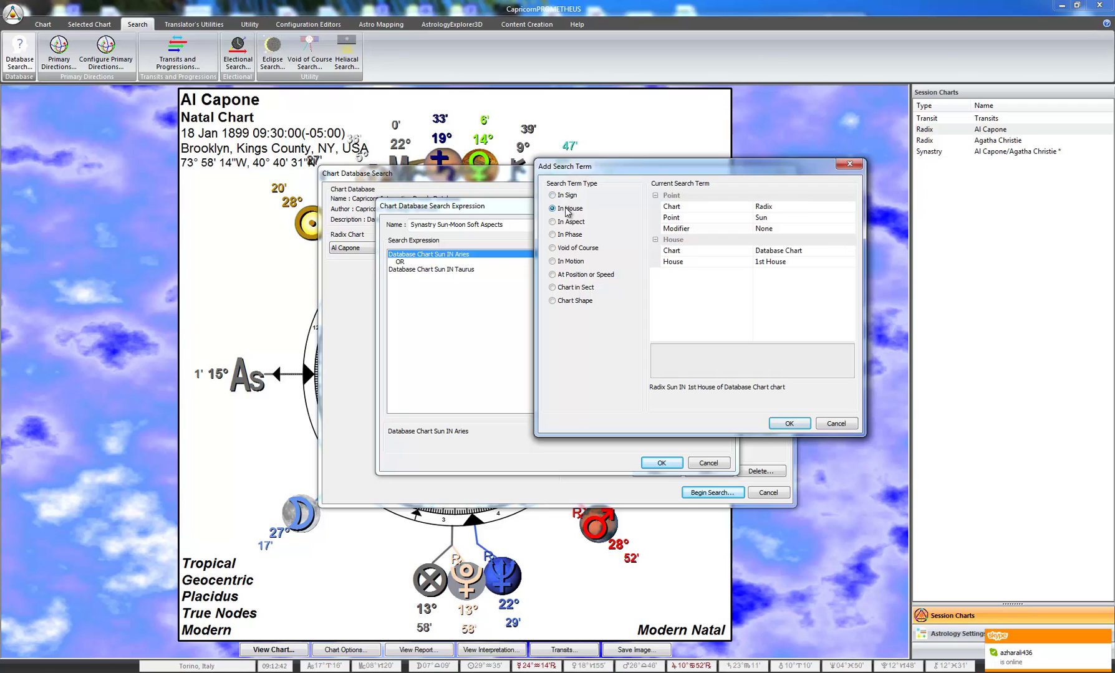
click(777, 208)
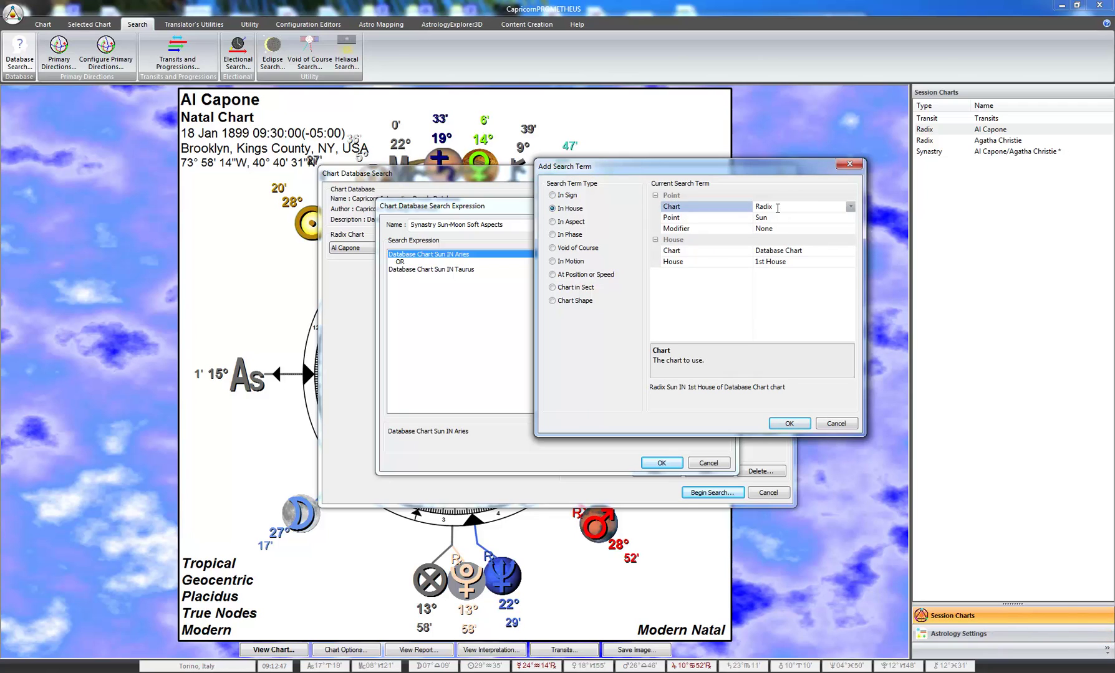
click(849, 207)
click(811, 225)
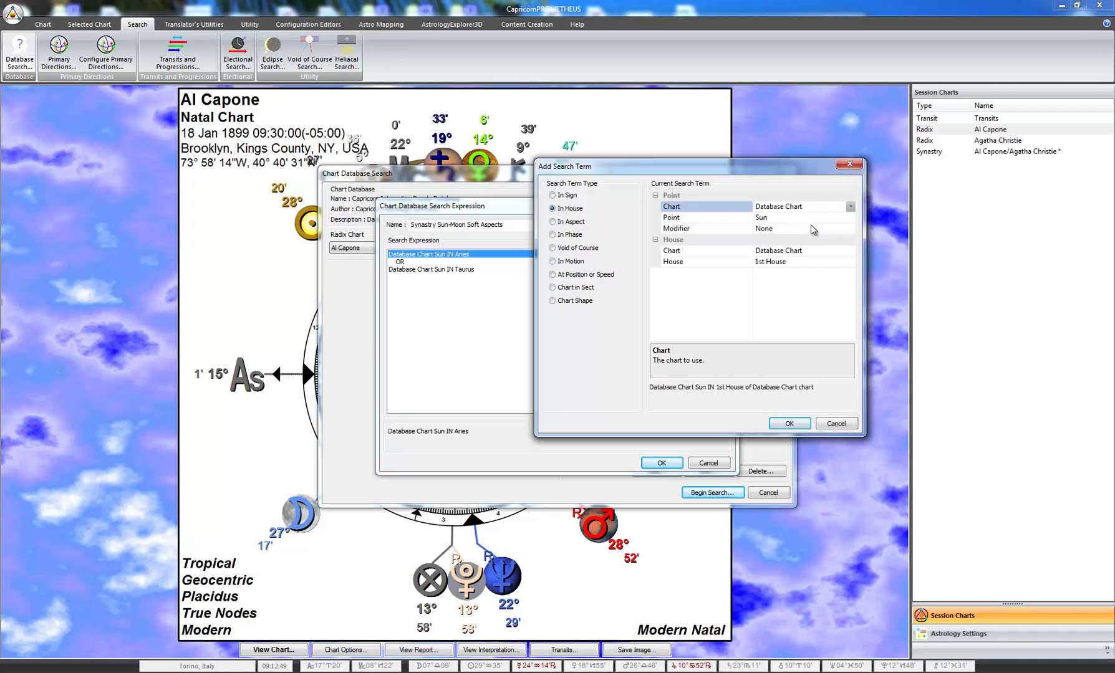
Try Radix as the chart whose houses are used, and switch it back to Database Chart
click(816, 222)
click(810, 229)
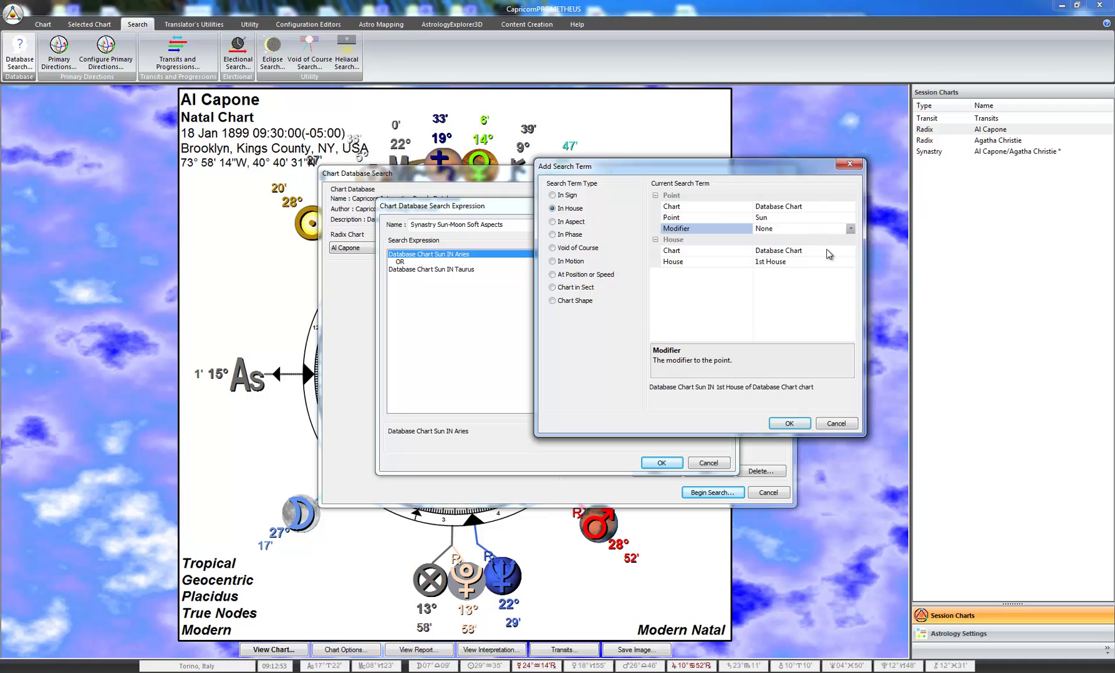
click(827, 250)
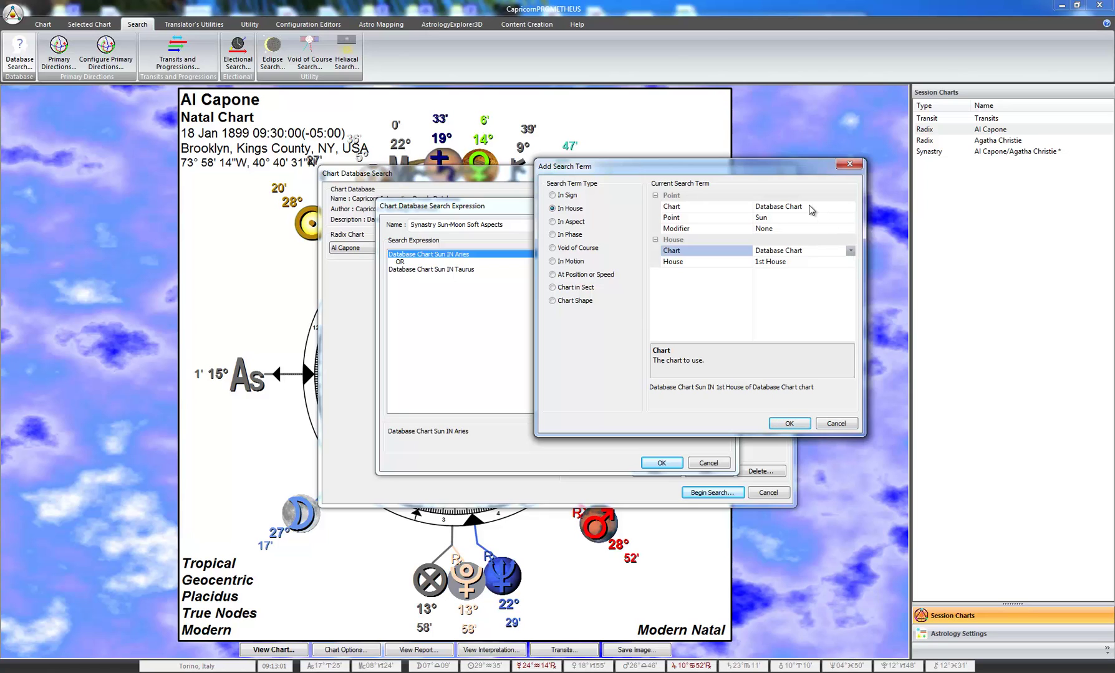
click(850, 251)
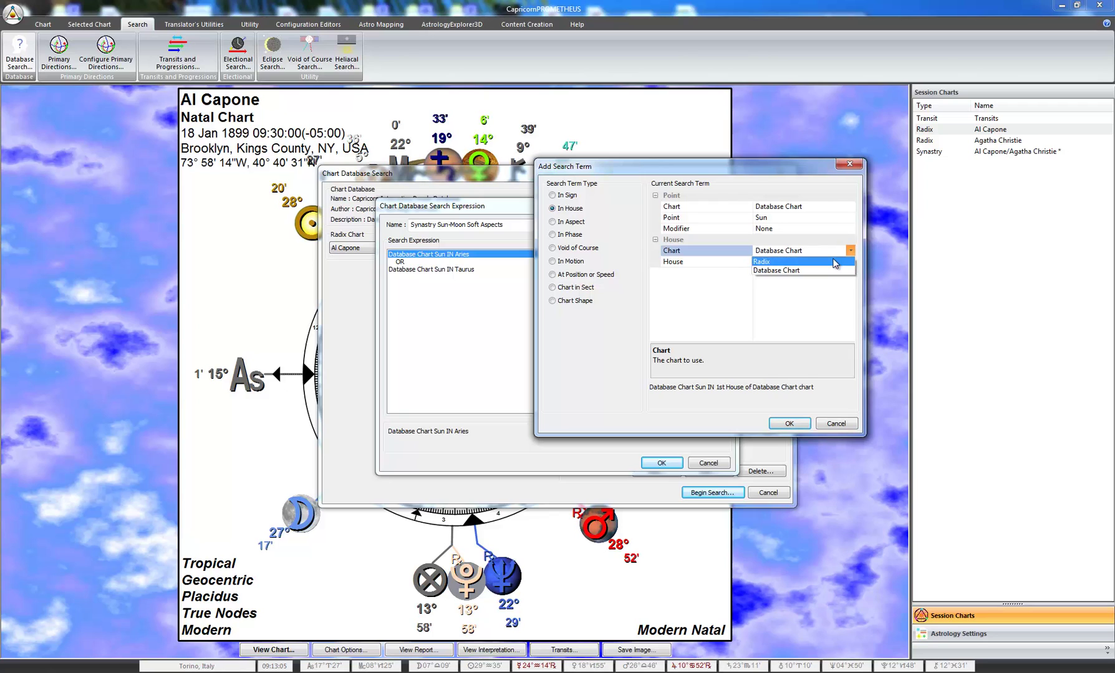
click(835, 262)
click(850, 251)
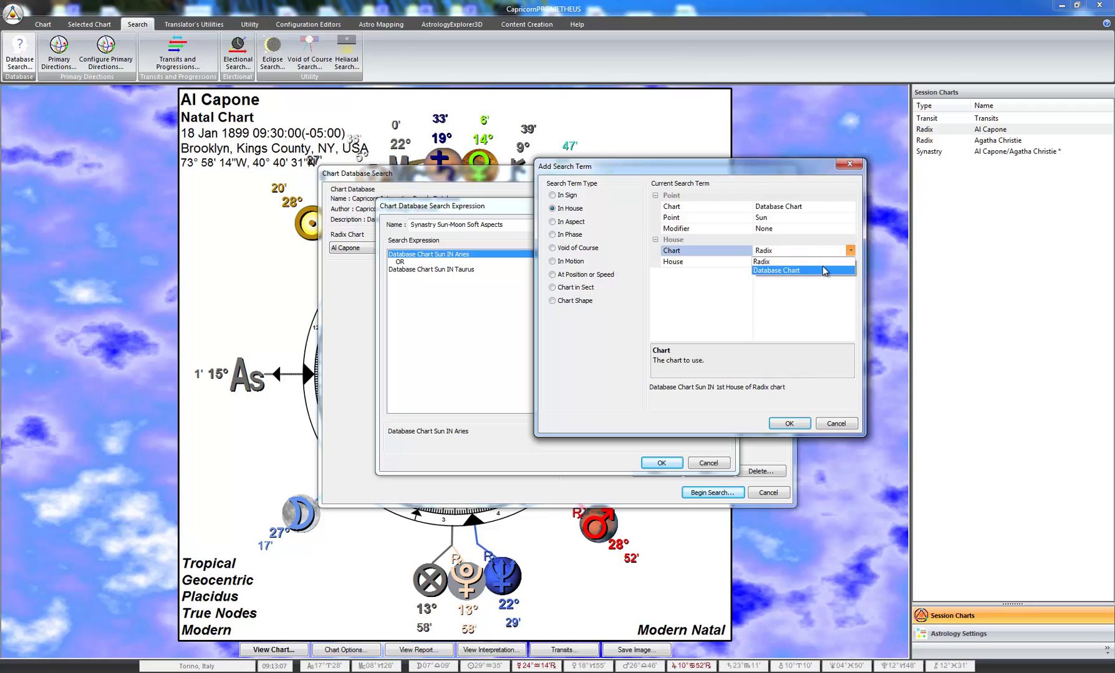
click(825, 271)
Examine the individual houses and house groups available for the In House term
click(838, 262)
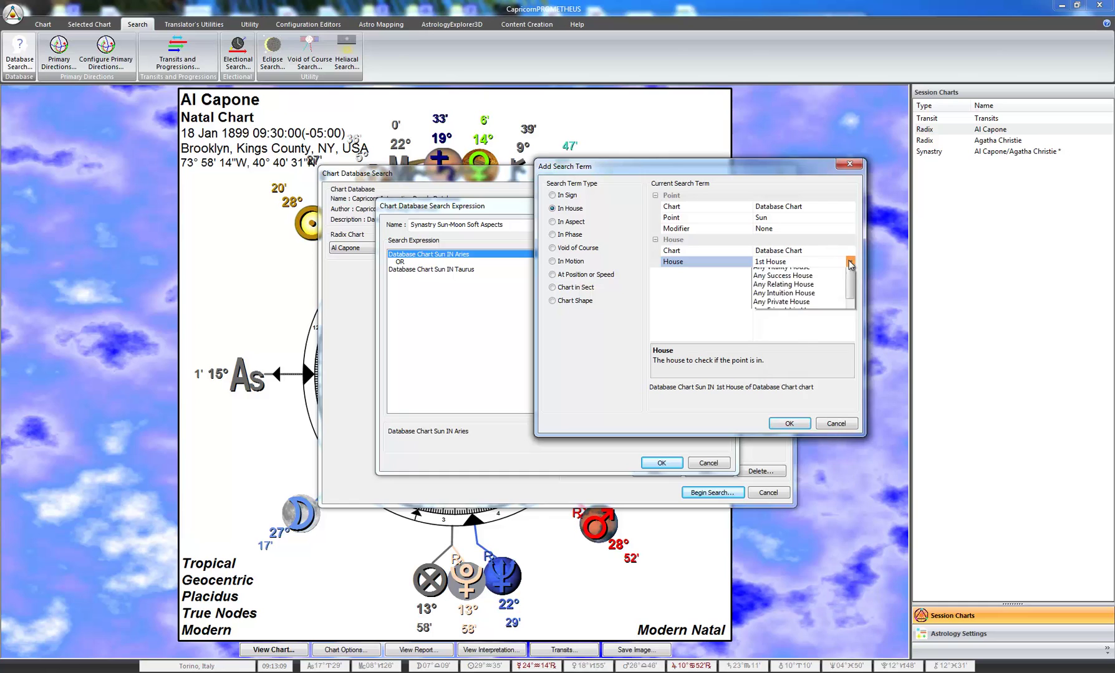
click(850, 262)
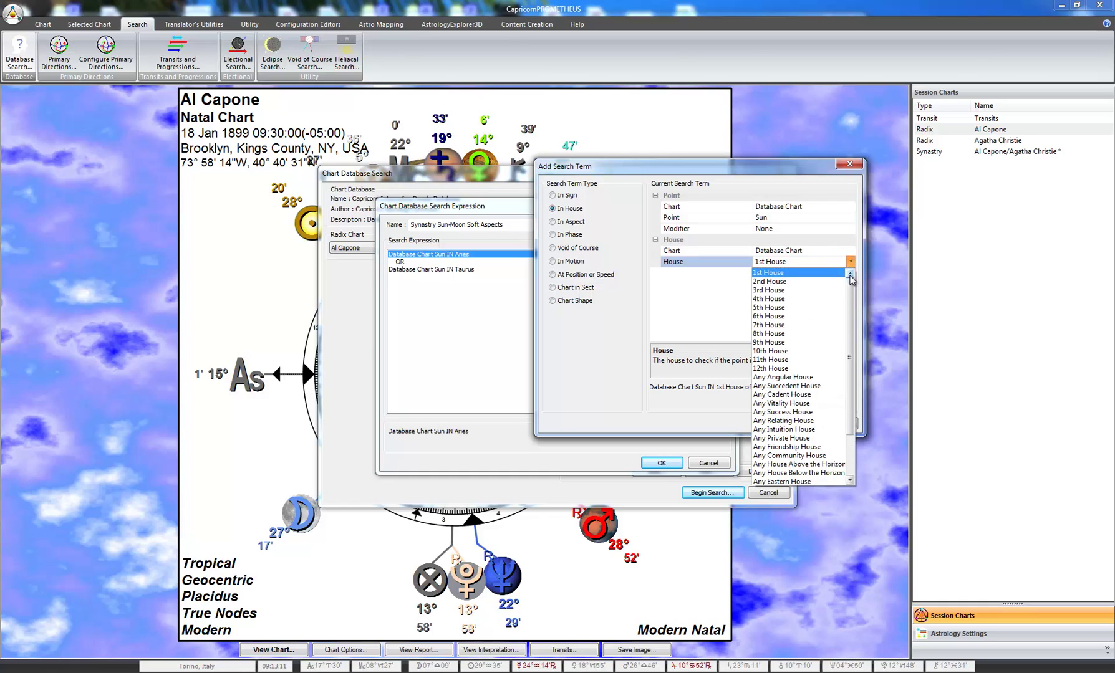
drag(851, 295, 821, 256)
click(798, 263)
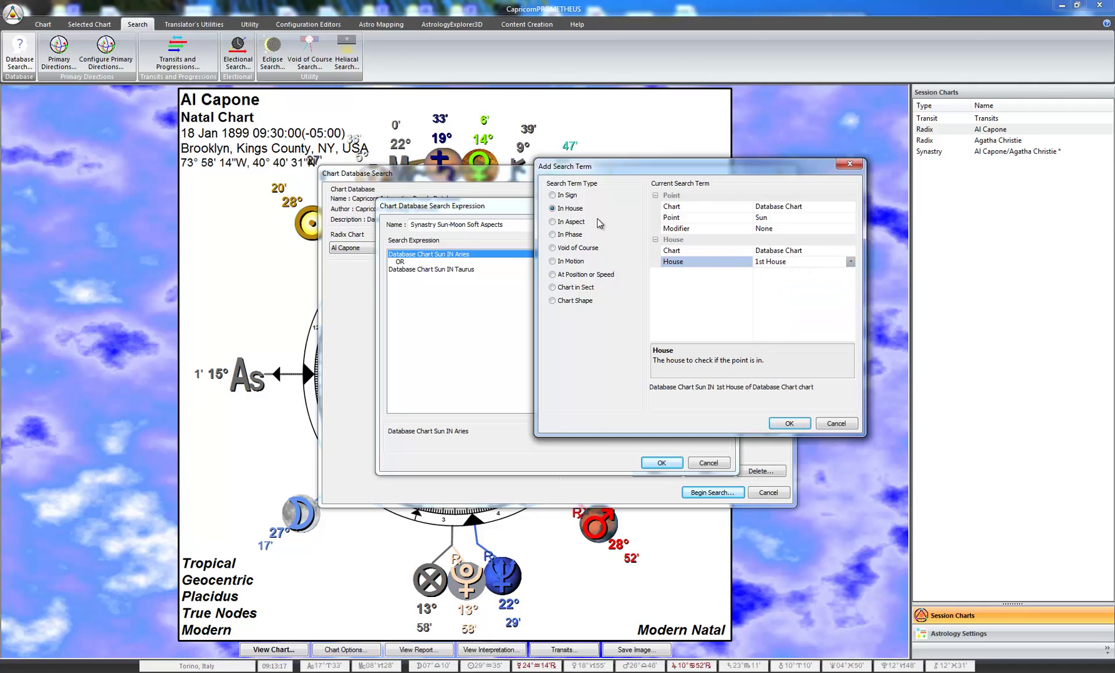
Switch the search term to In Aspect to review its settings, and to In Phase to examine the available phases
click(567, 224)
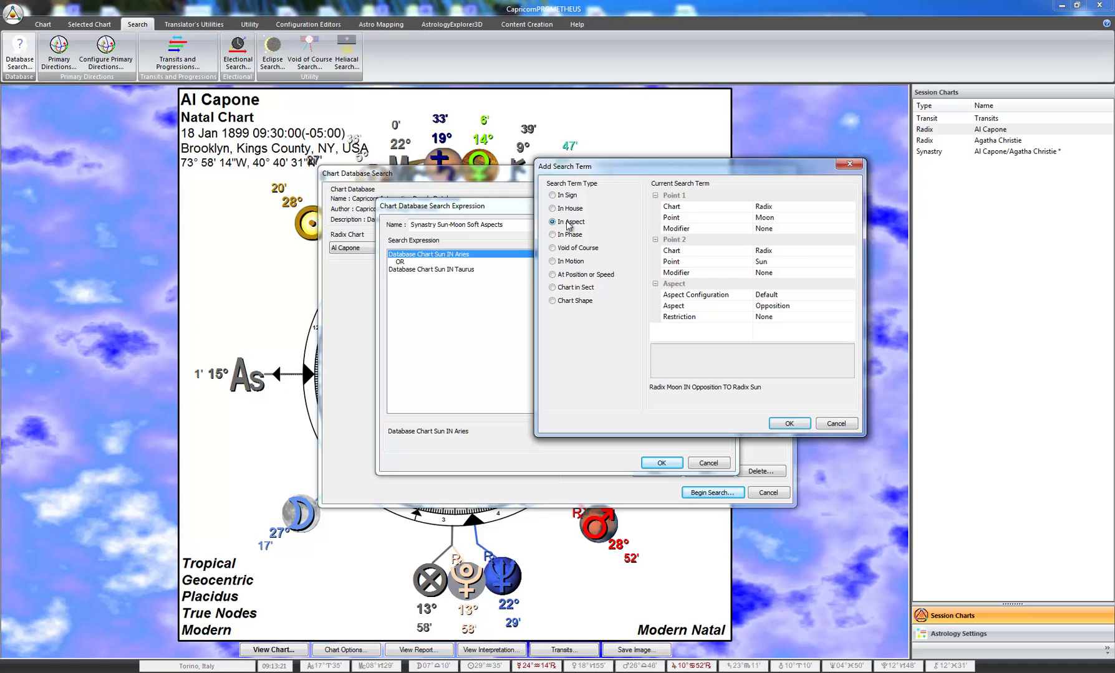
click(774, 206)
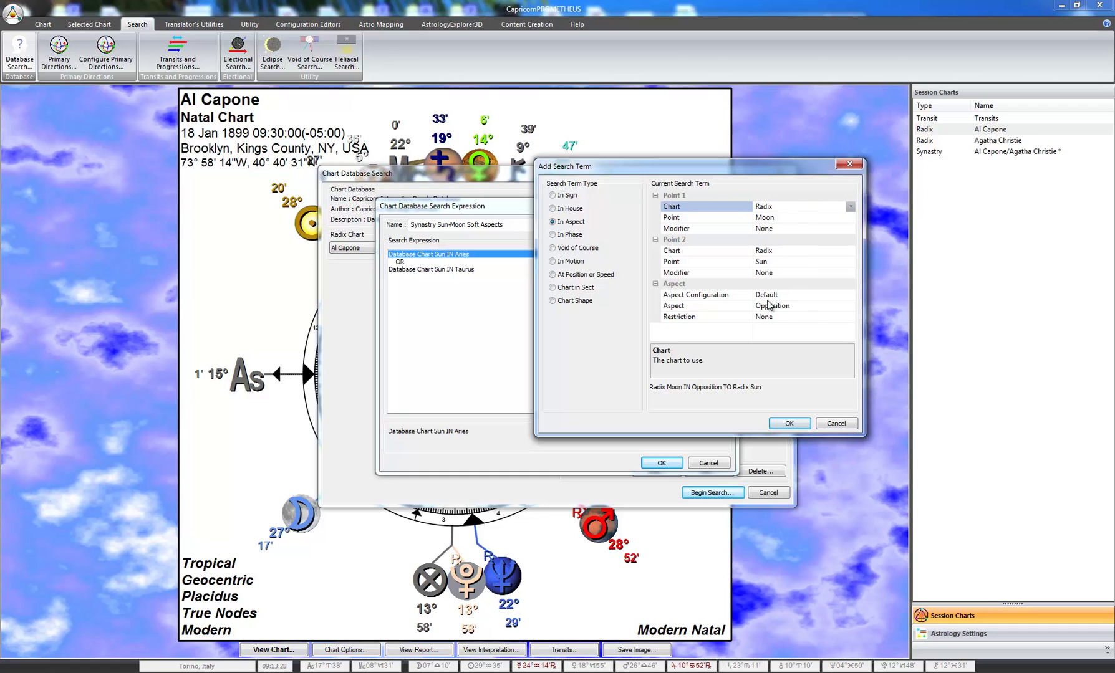
click(575, 238)
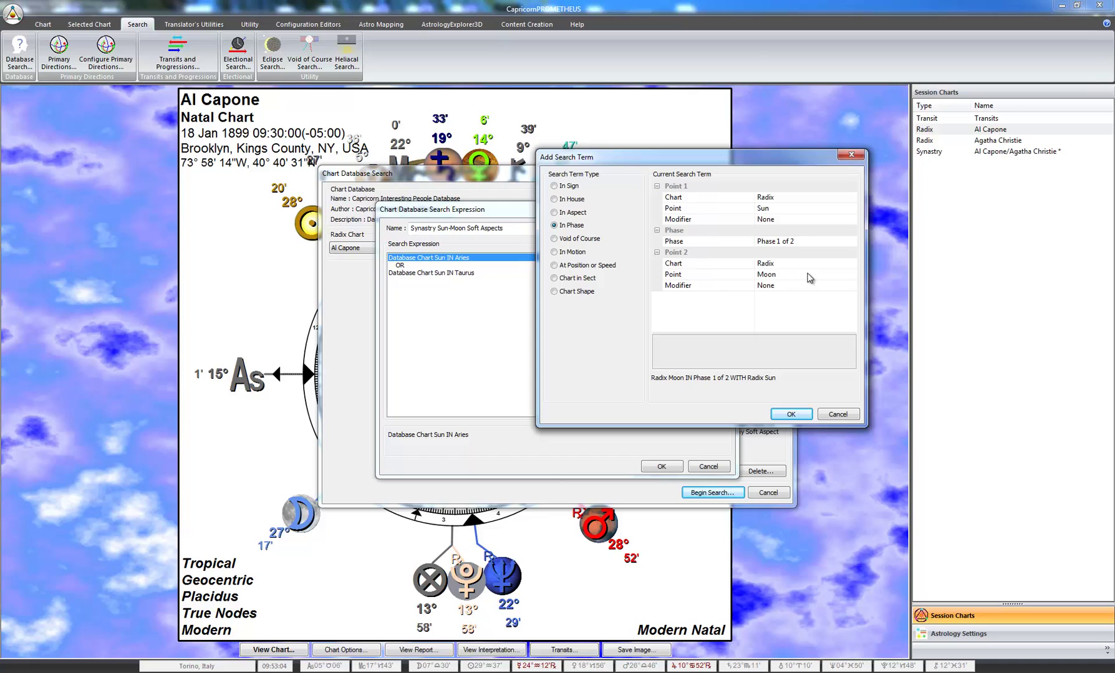
click(832, 244)
click(852, 241)
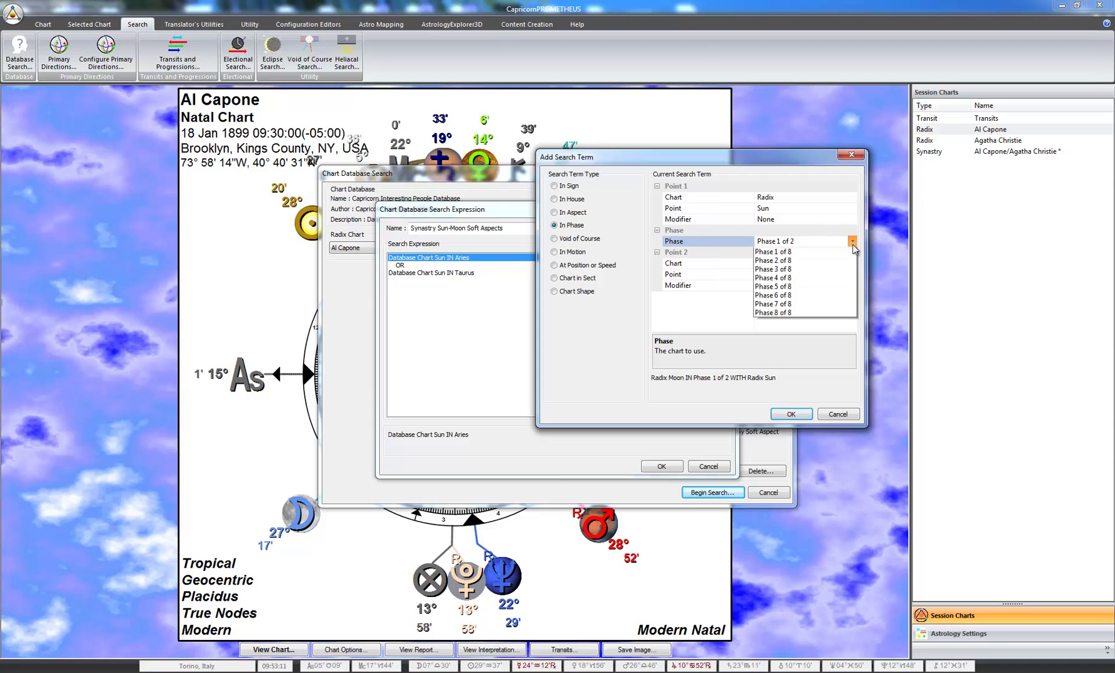
click(853, 246)
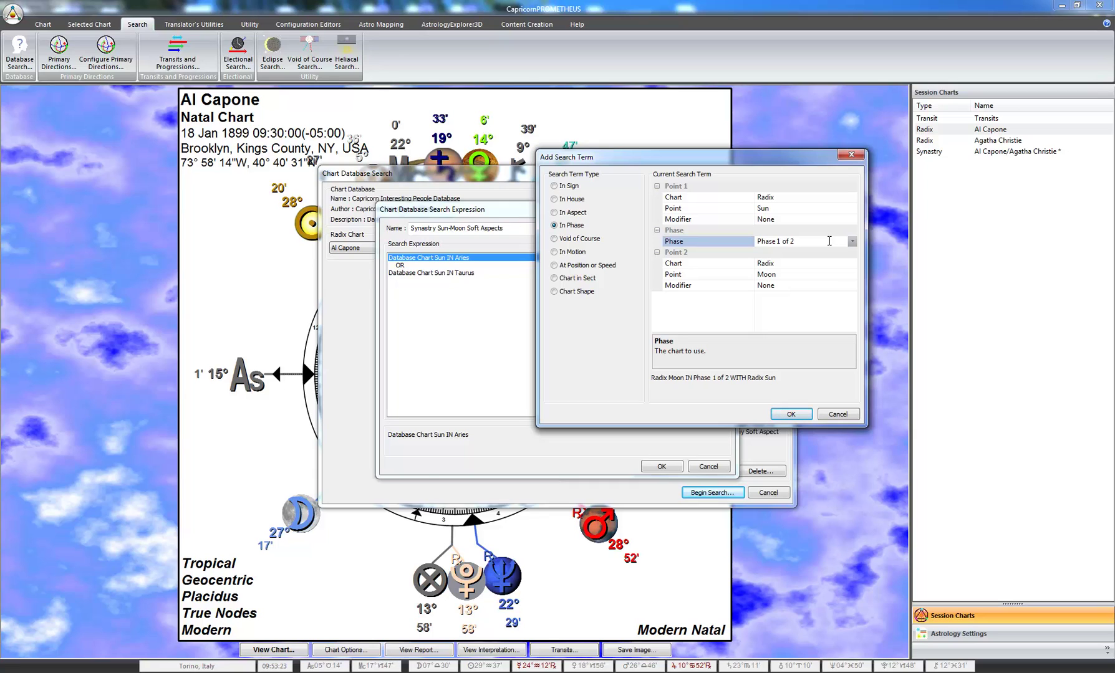
Try Phase 2 of 2 and Phase 1 of 4 as the phase between the Radix Sun and Moon
click(852, 242)
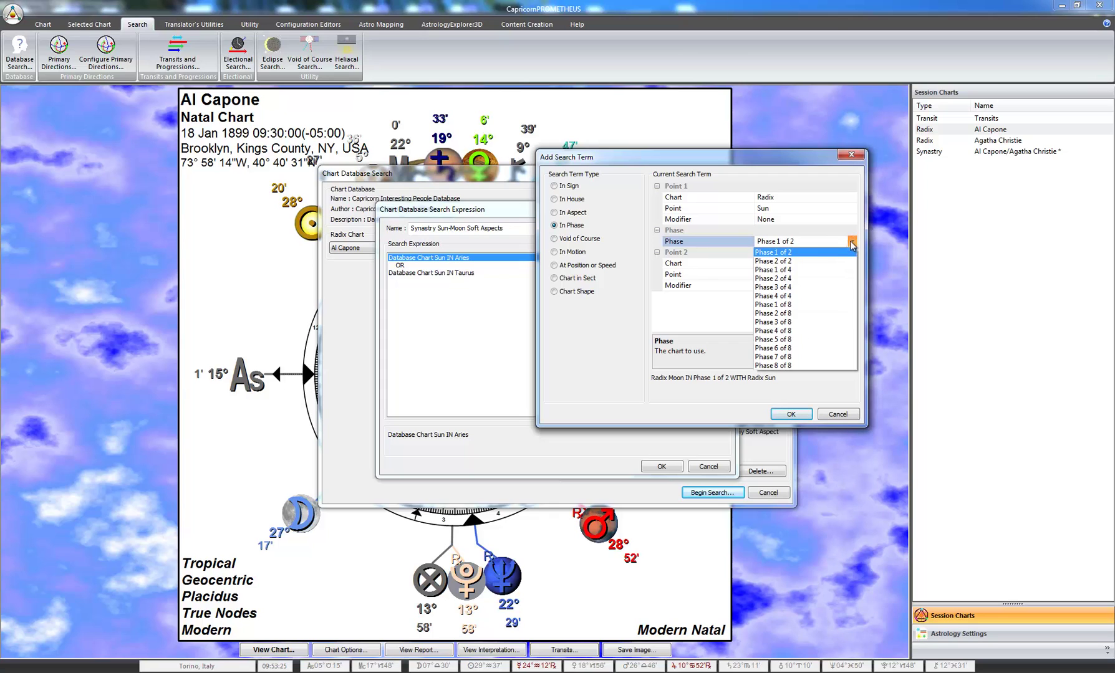
click(812, 261)
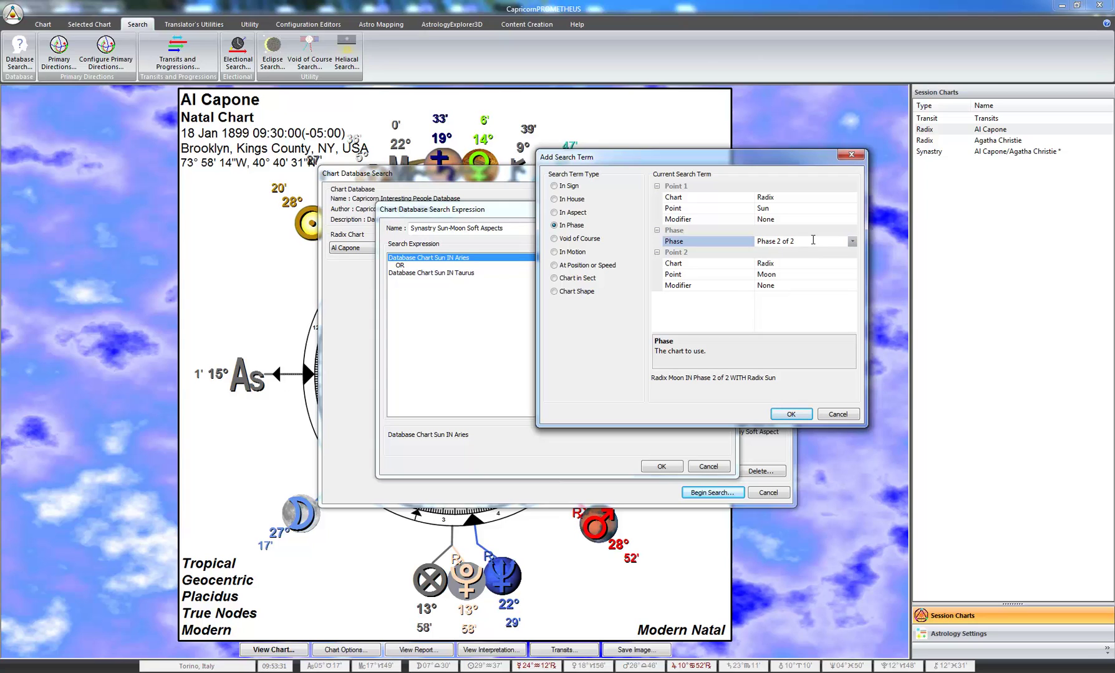
click(852, 242)
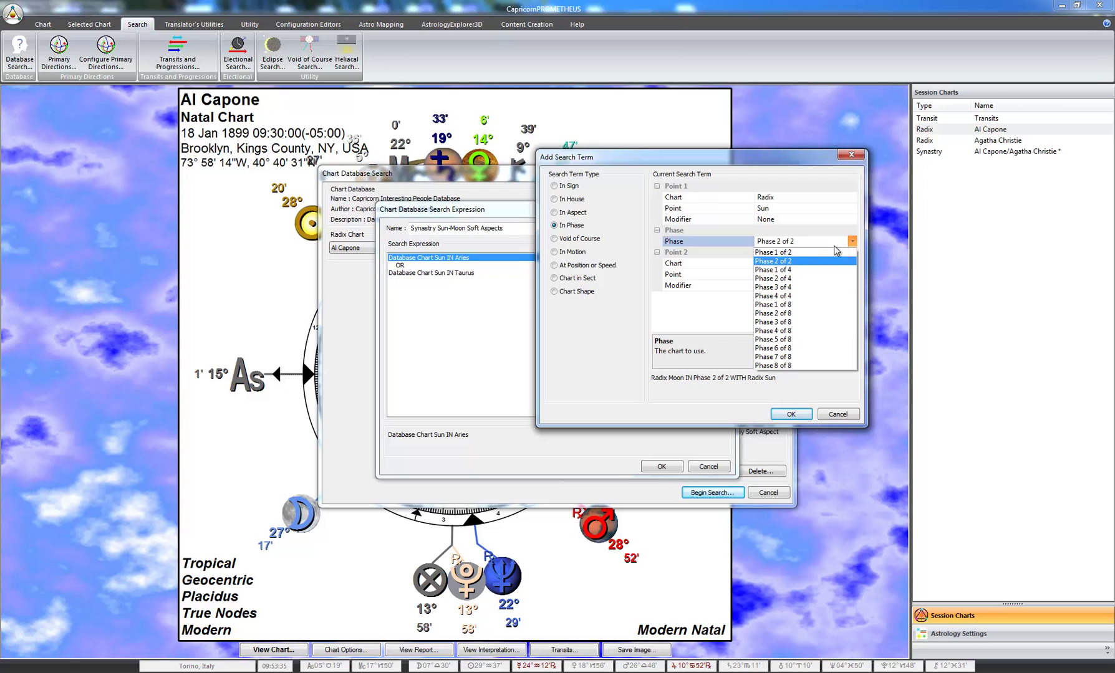
click(808, 270)
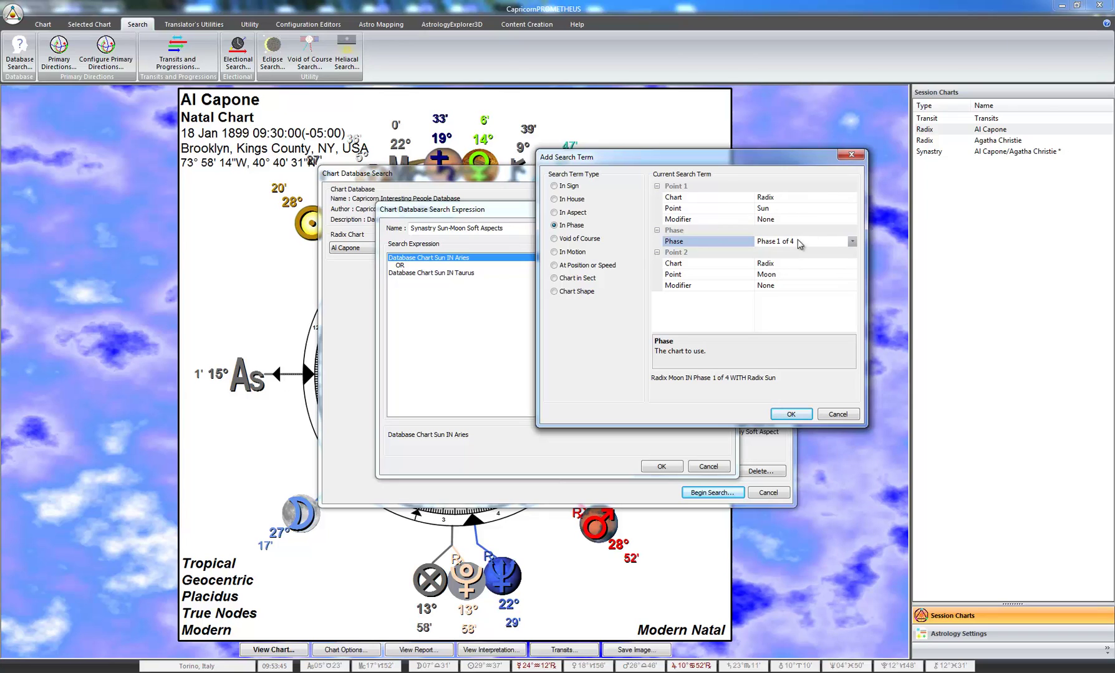
click(852, 198)
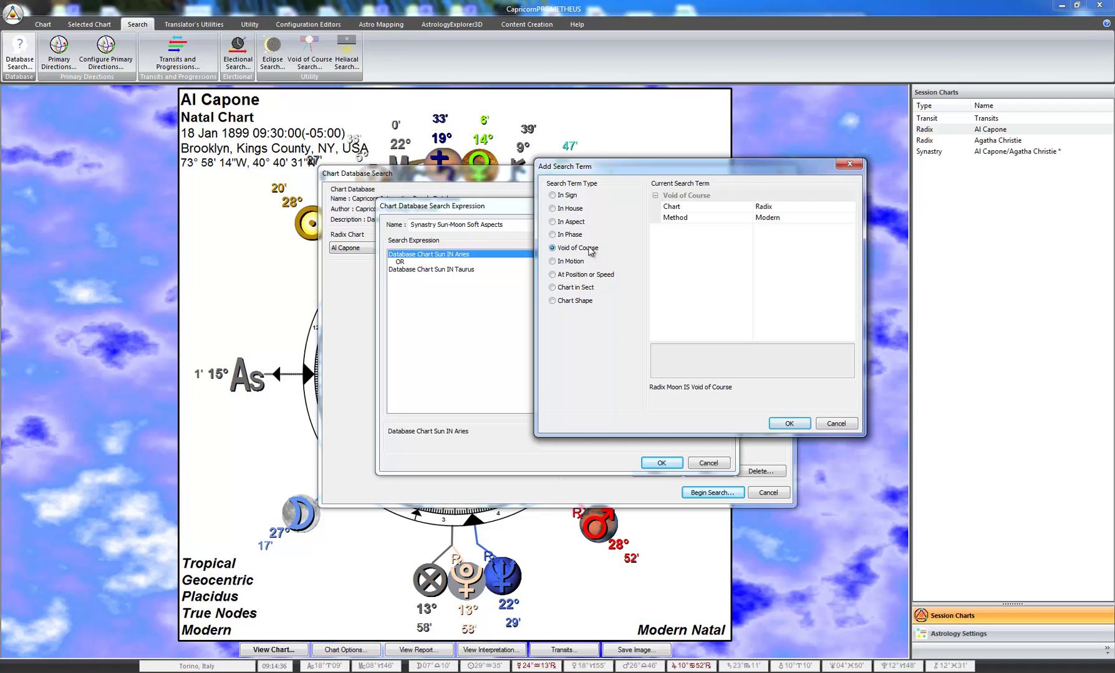
Configure a Void of Course term with Database Chart as its chart and Lily as its method
click(779, 209)
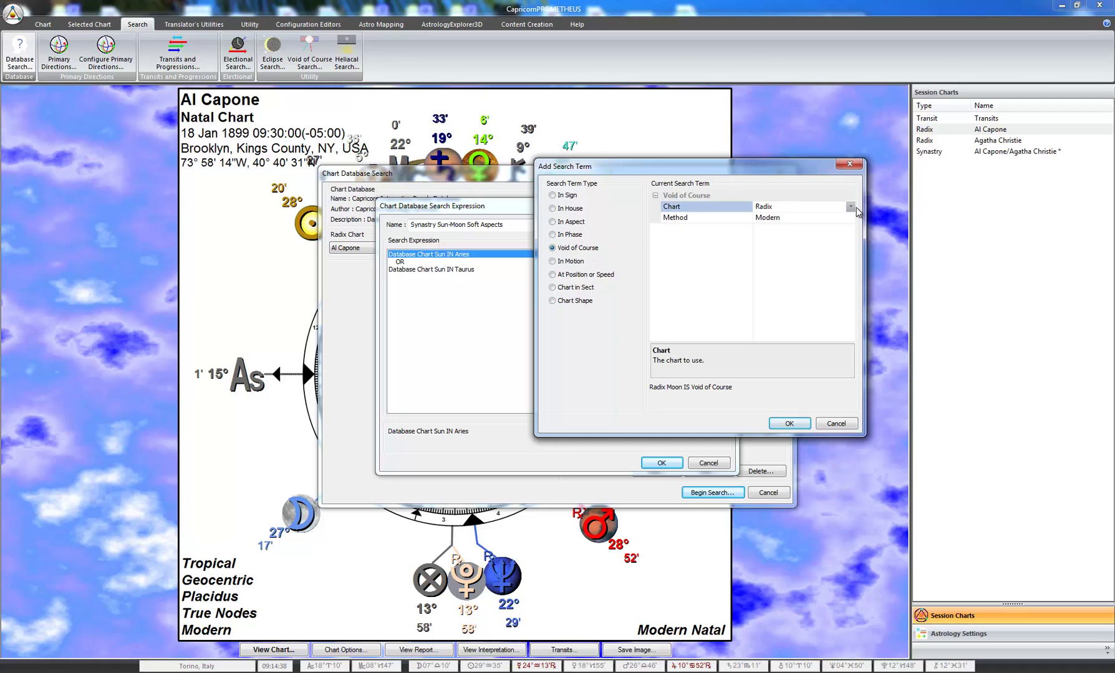
click(786, 210)
click(808, 227)
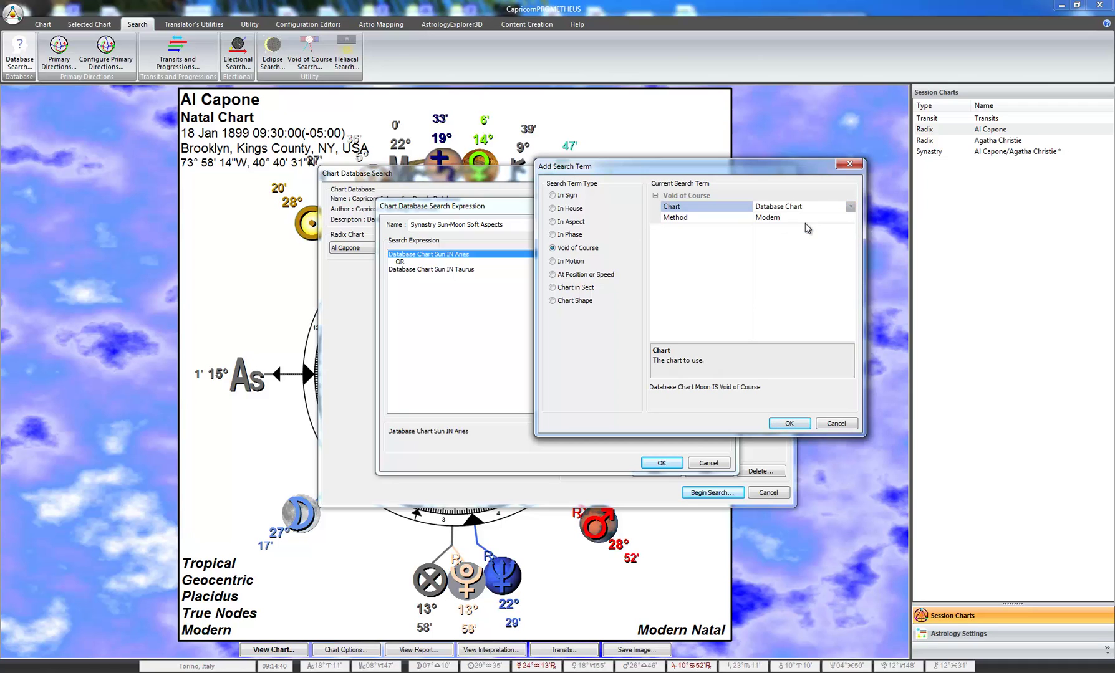
click(808, 216)
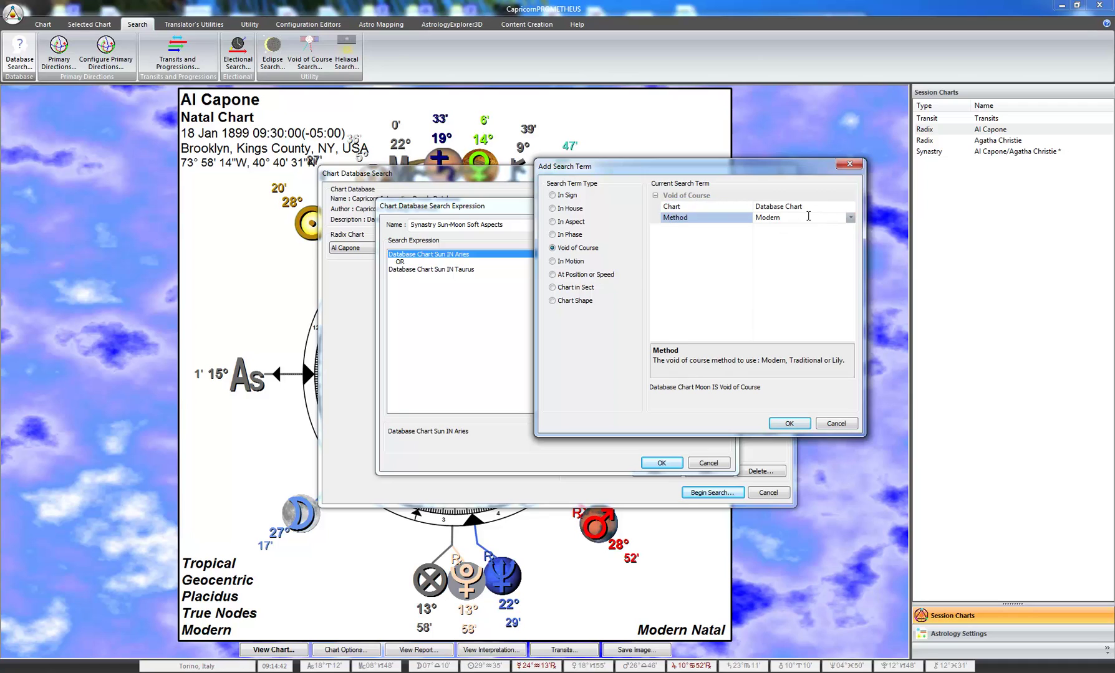
click(849, 218)
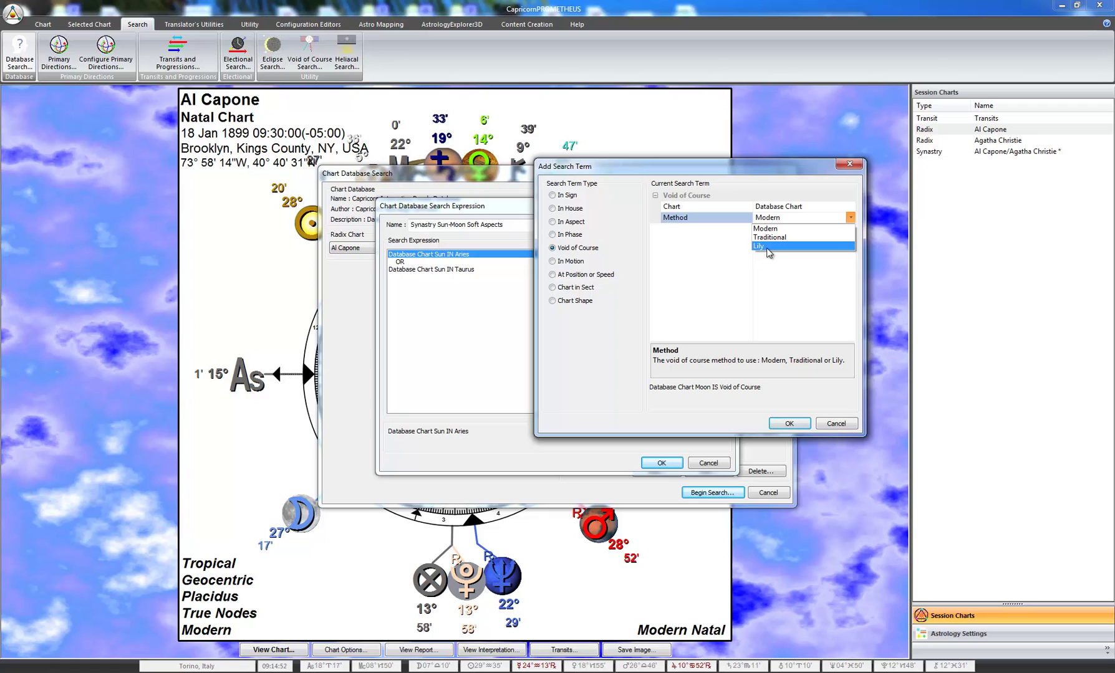
click(785, 227)
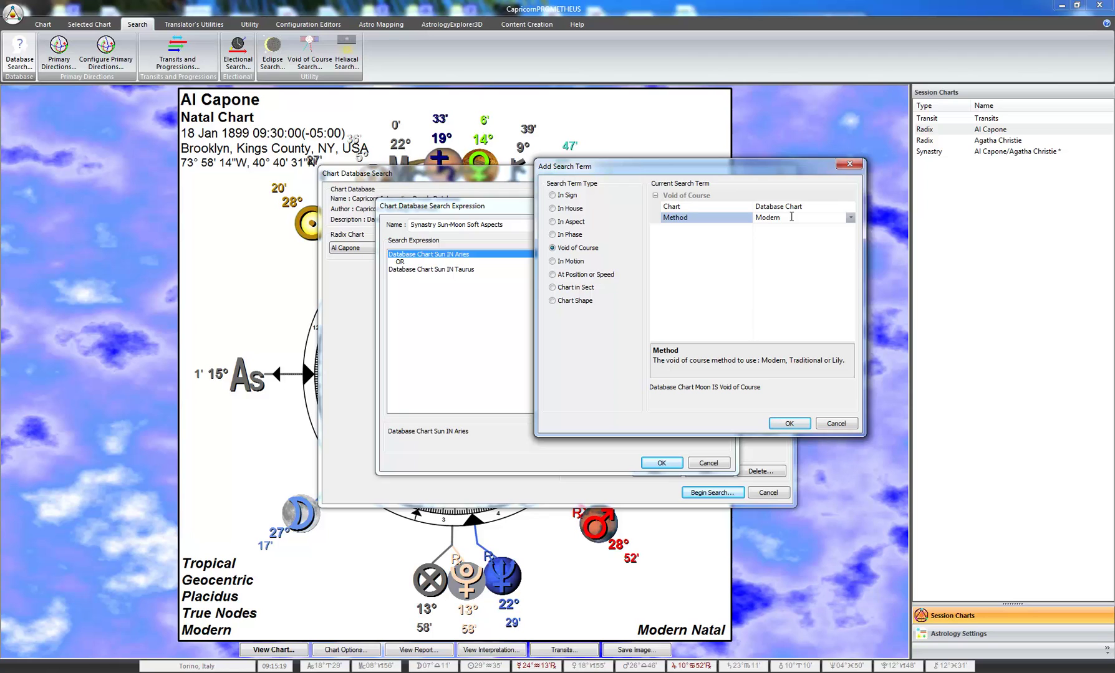
click(850, 219)
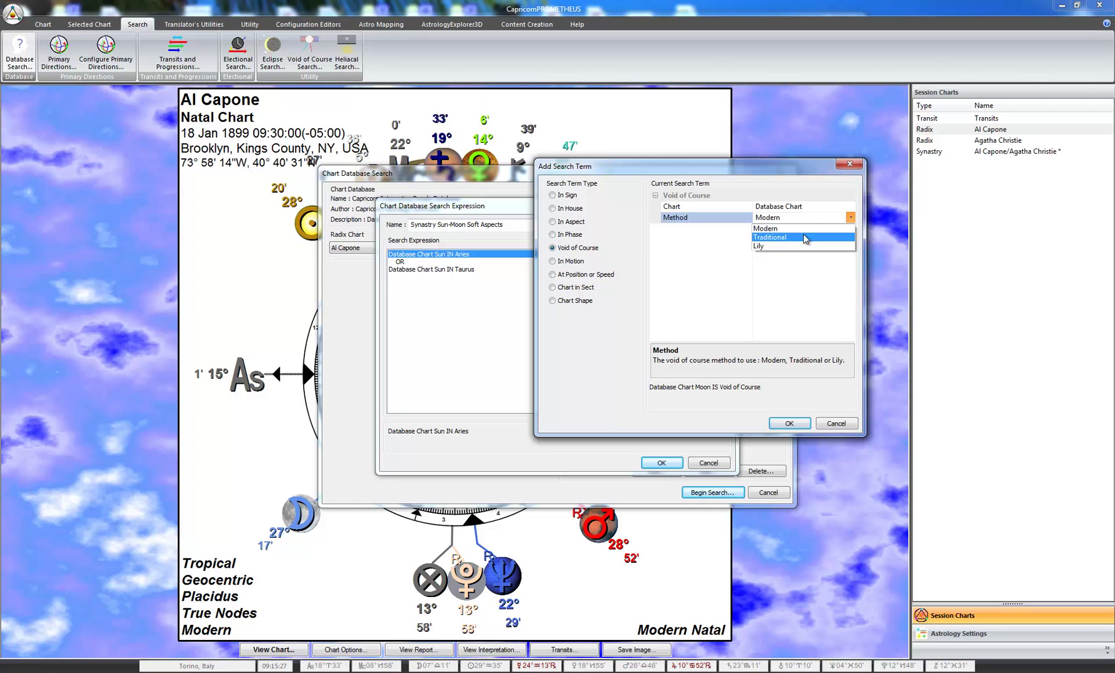
click(792, 247)
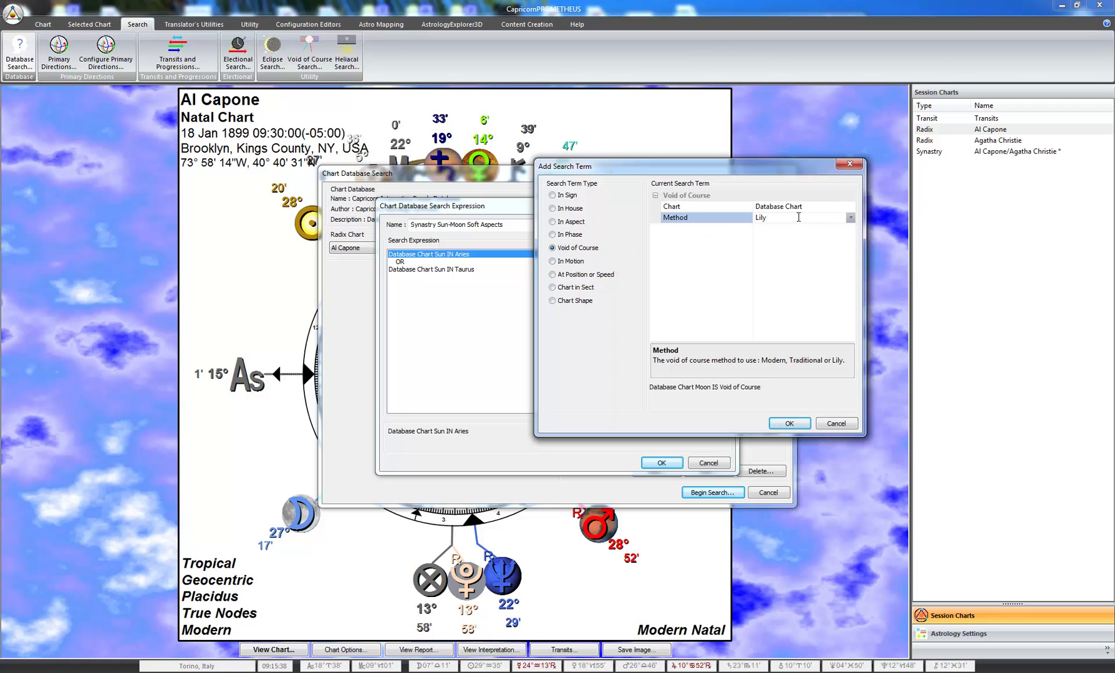
Switch the search term's type to In Motion and examine its point settings and the available motion types
click(572, 264)
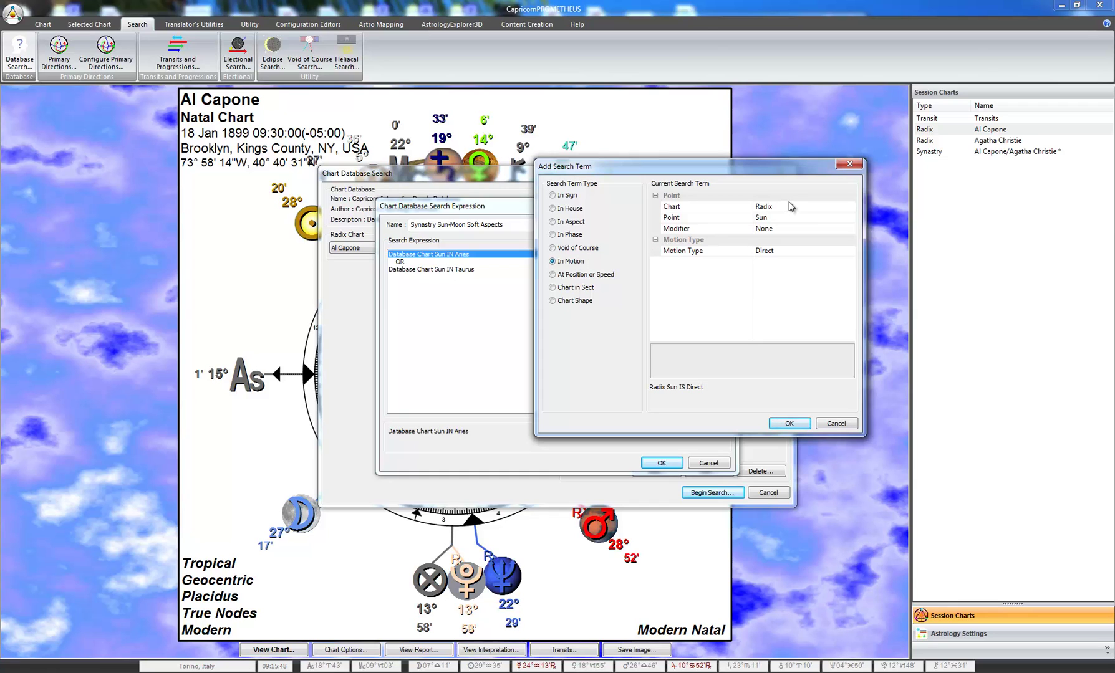
click(786, 206)
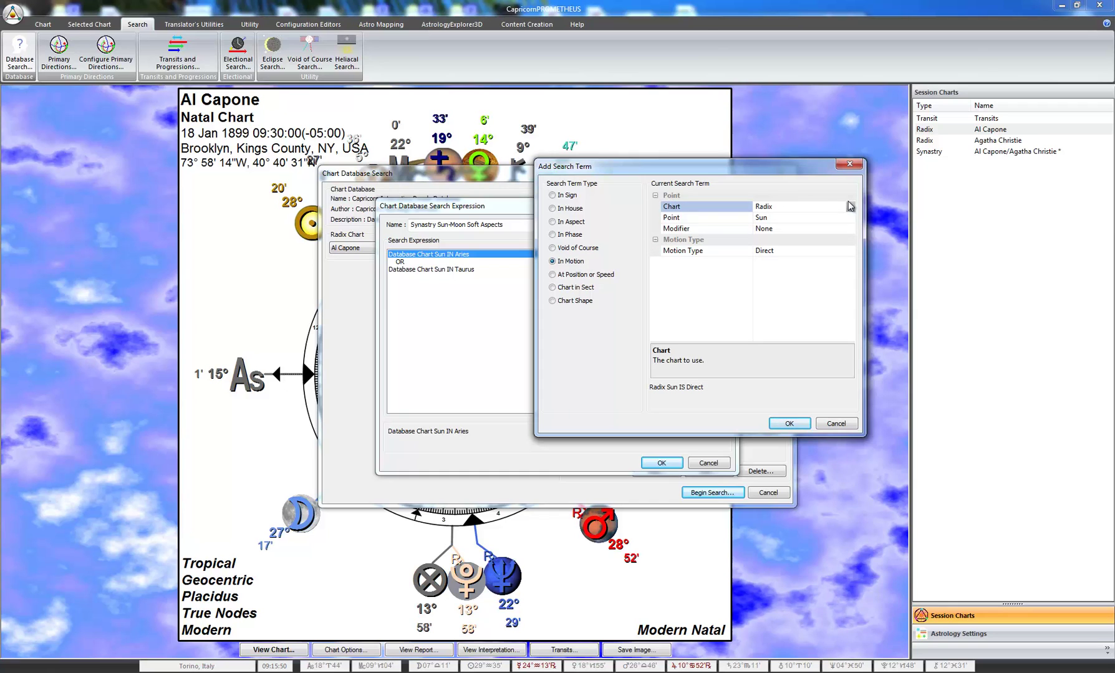
click(850, 206)
click(852, 208)
click(823, 251)
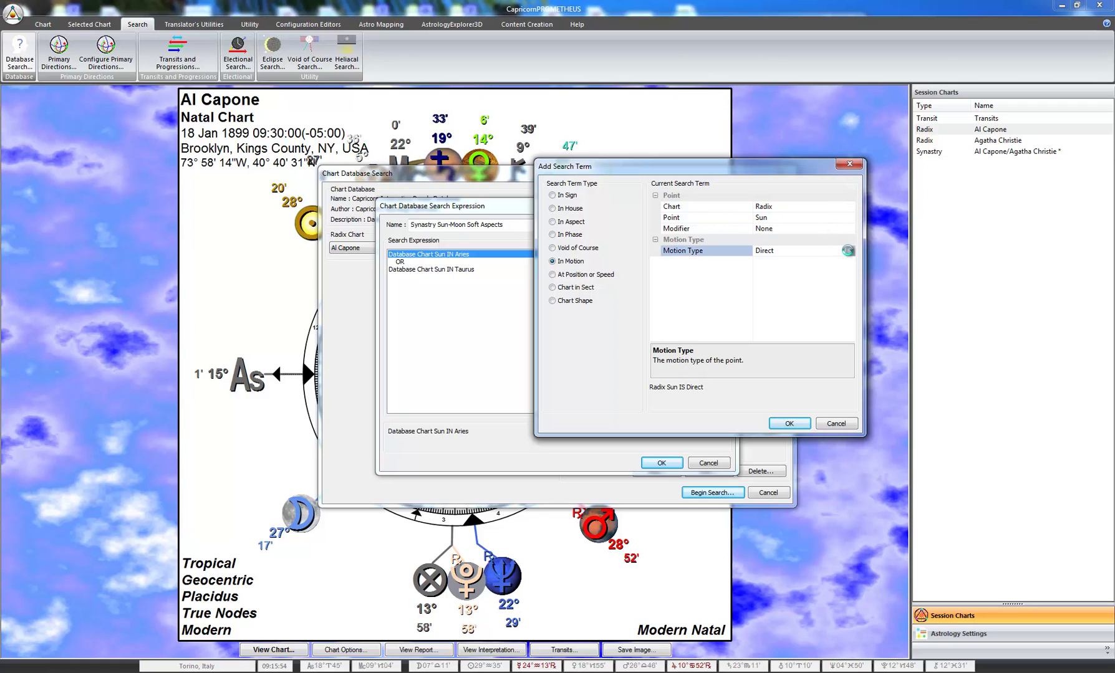
click(850, 251)
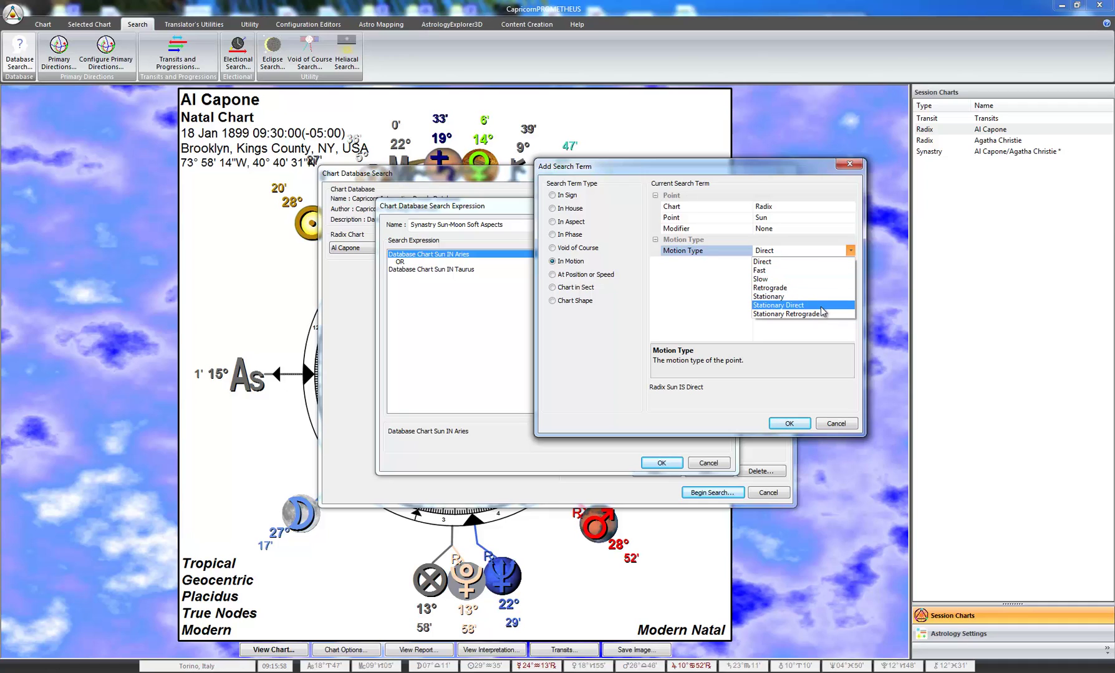
click(726, 302)
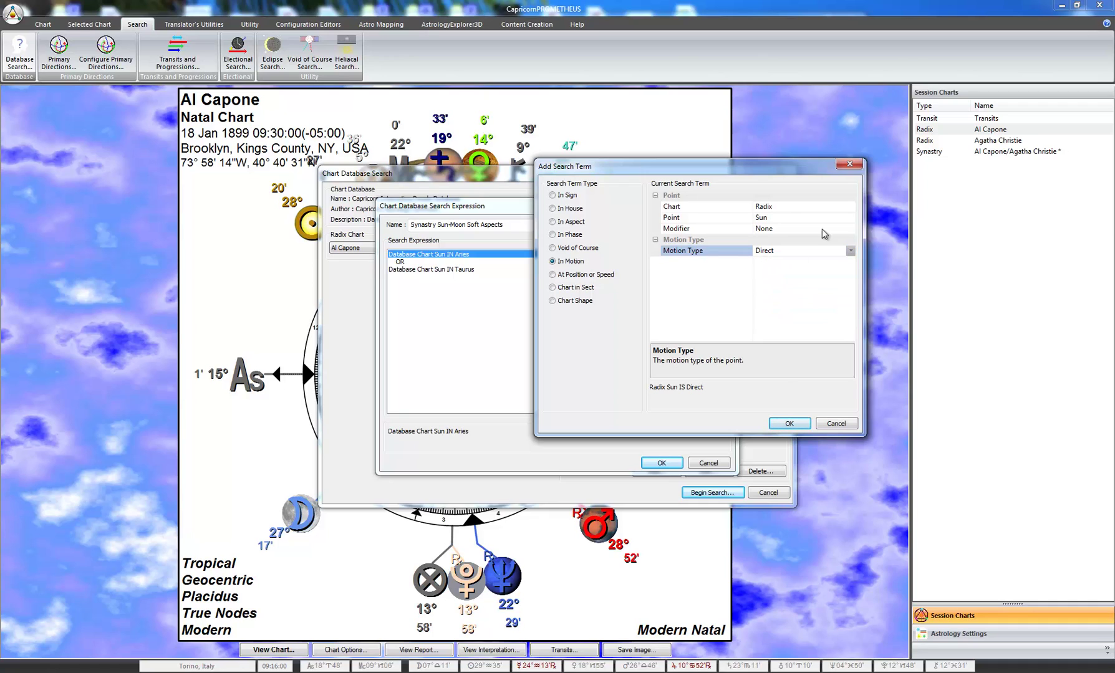
click(848, 209)
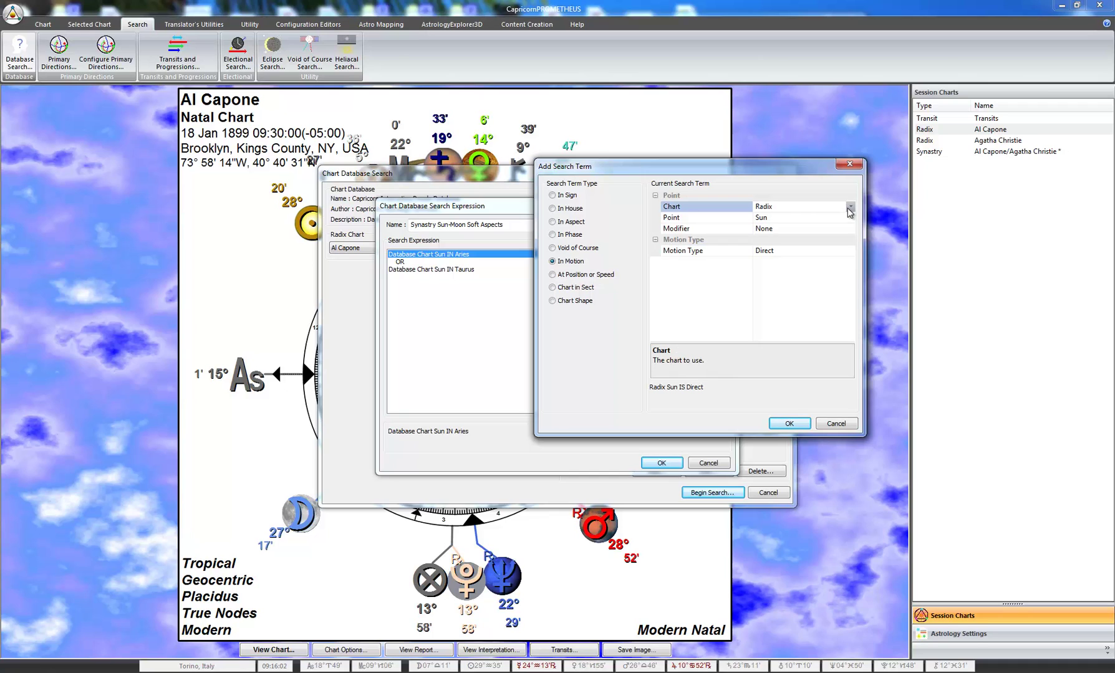
Switch the term's type to At Position or Speed and examine its position and speed options and its value setting
click(602, 275)
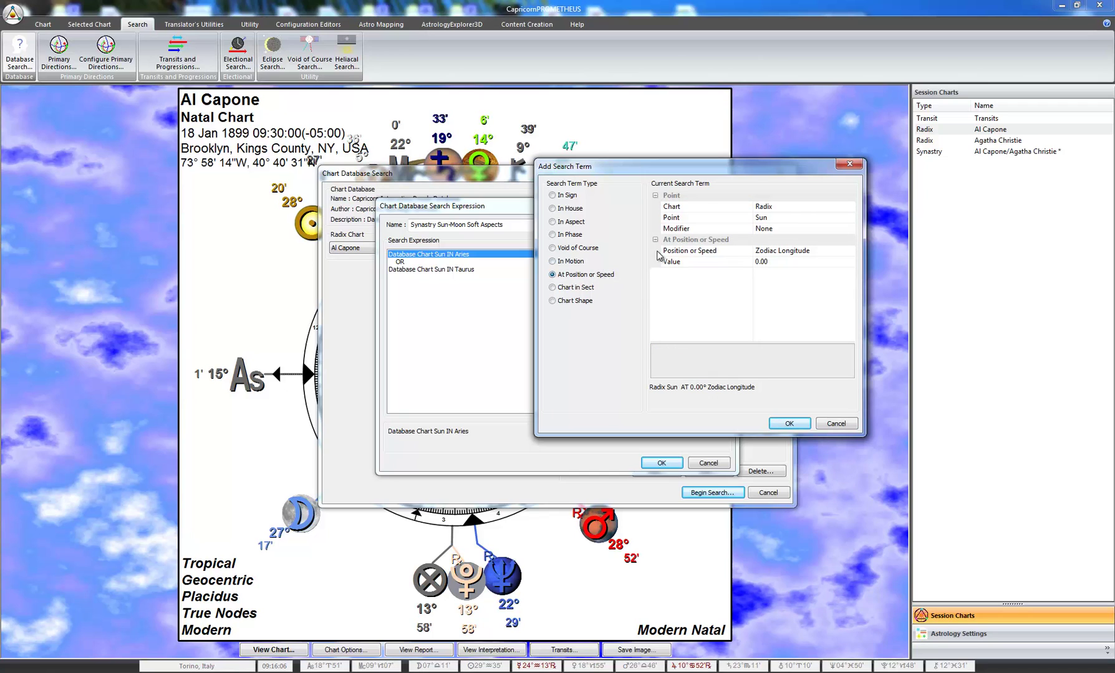
click(854, 250)
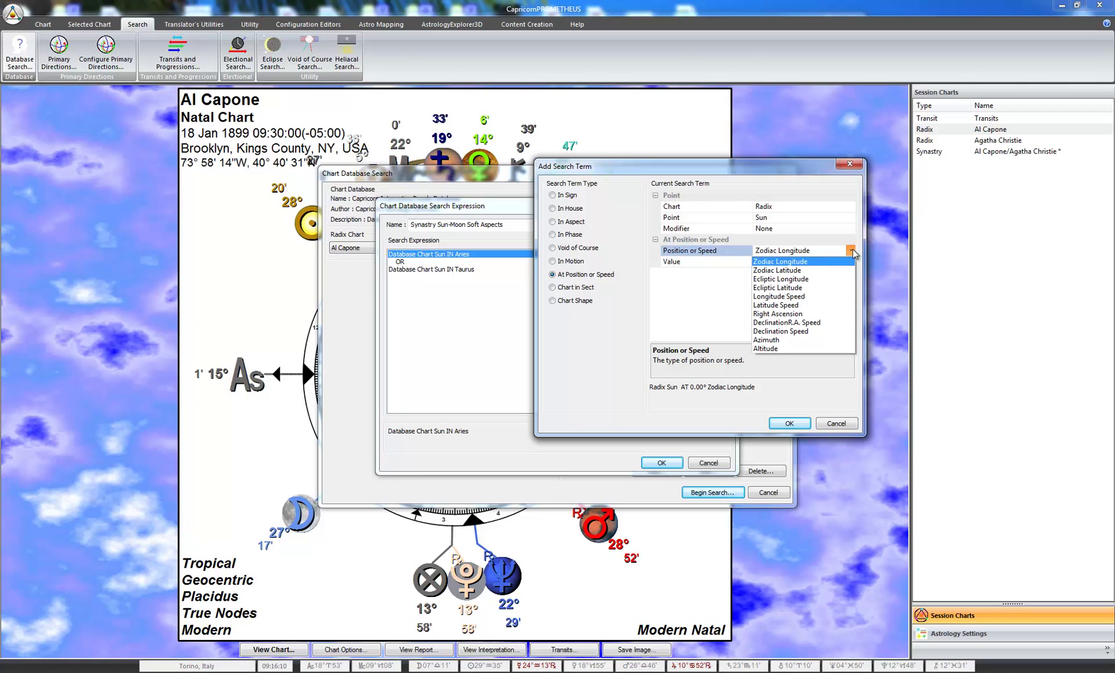
click(853, 249)
click(828, 262)
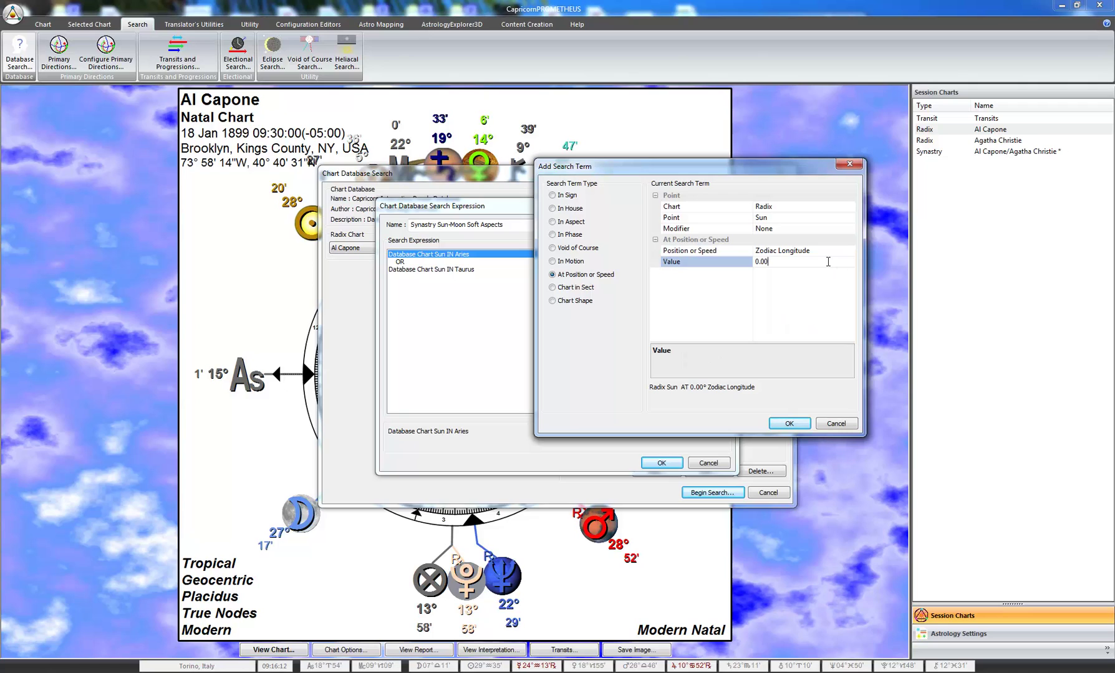
click(850, 251)
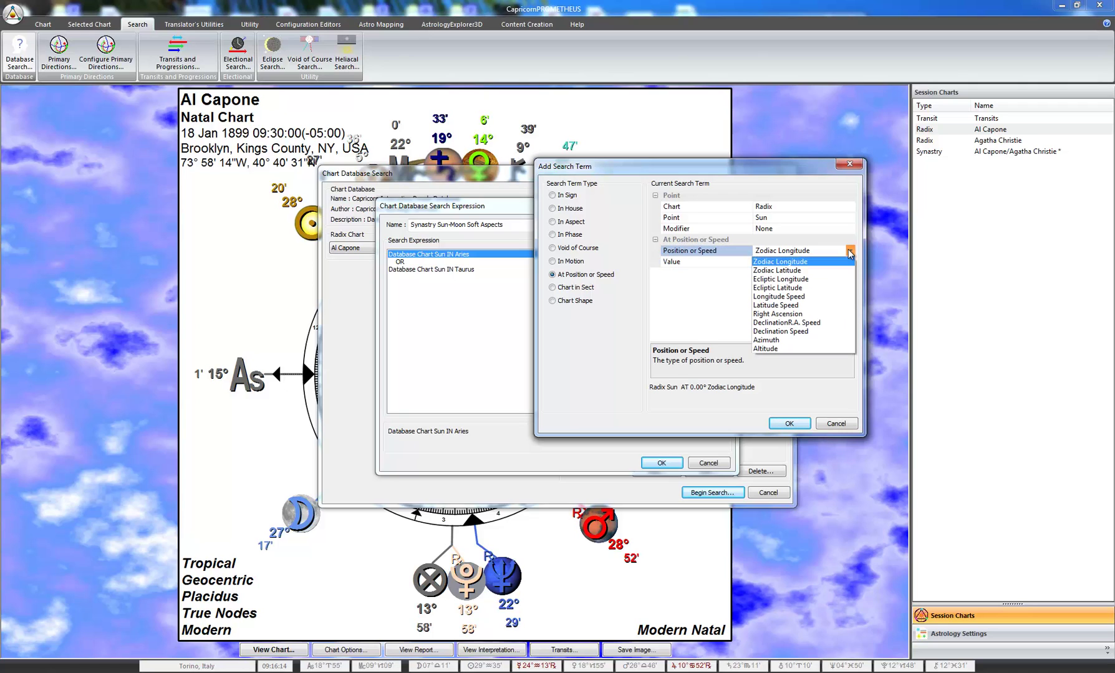
click(850, 252)
click(810, 262)
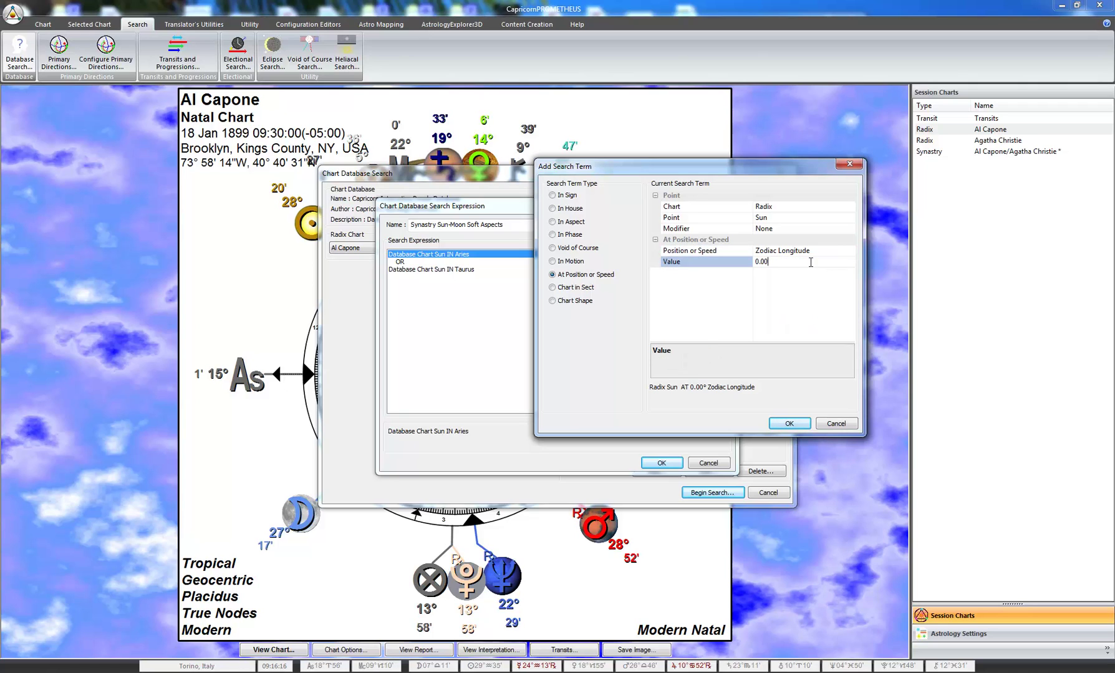
Switch the term's type to Chart in Sect and examine the sects it can search for
click(580, 288)
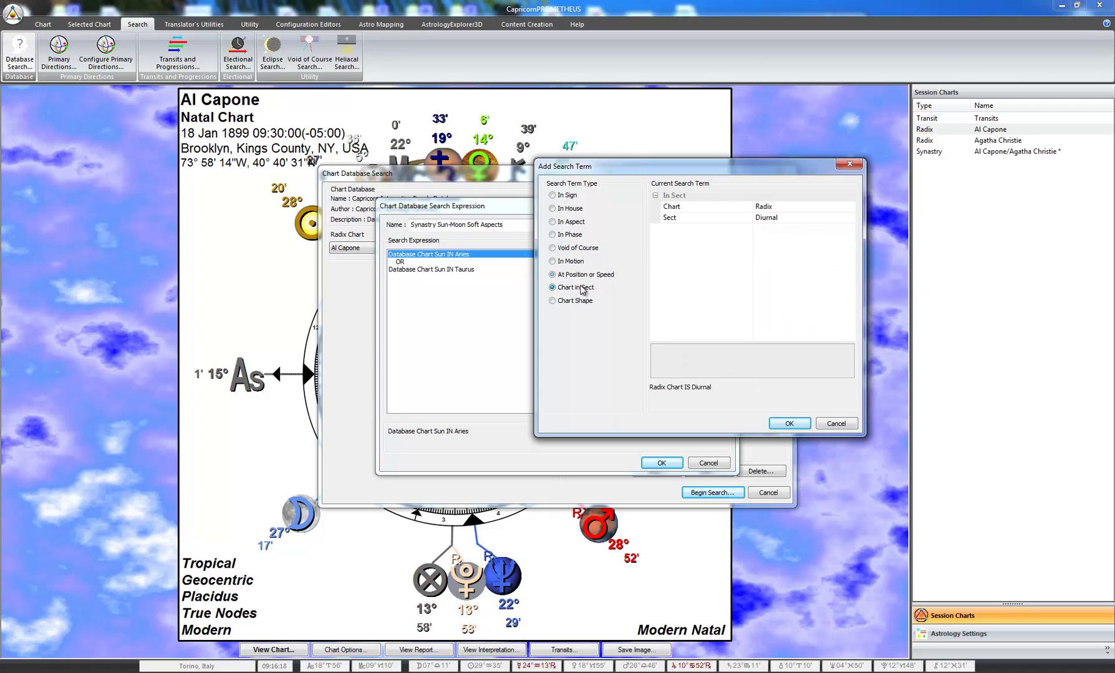
click(803, 218)
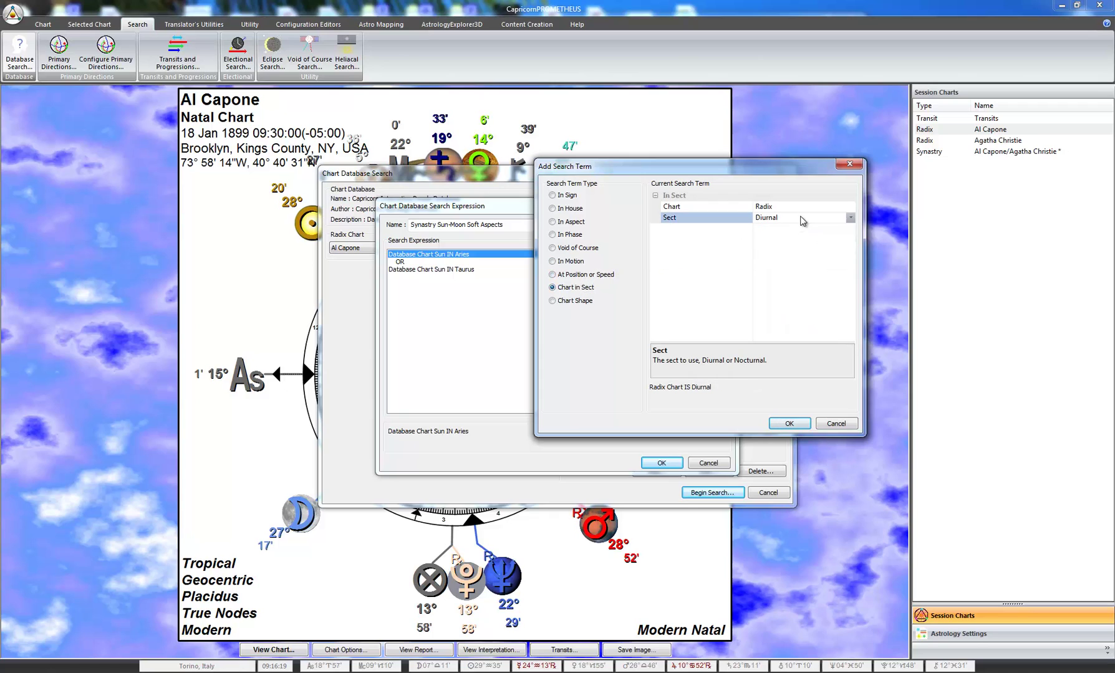
click(850, 217)
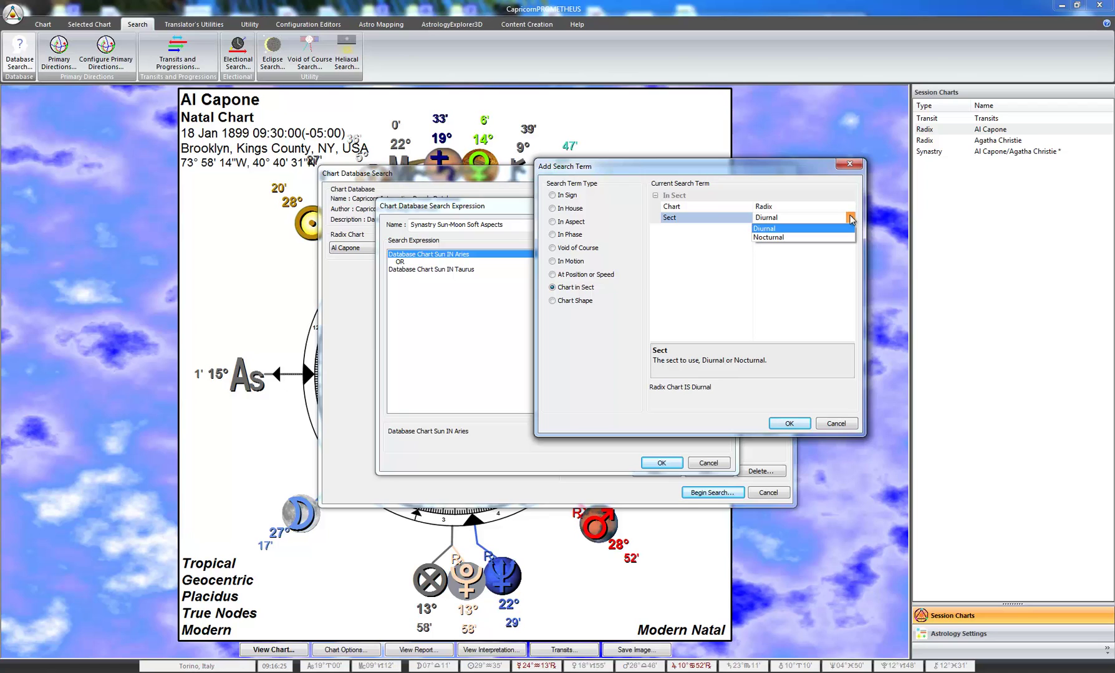
click(852, 218)
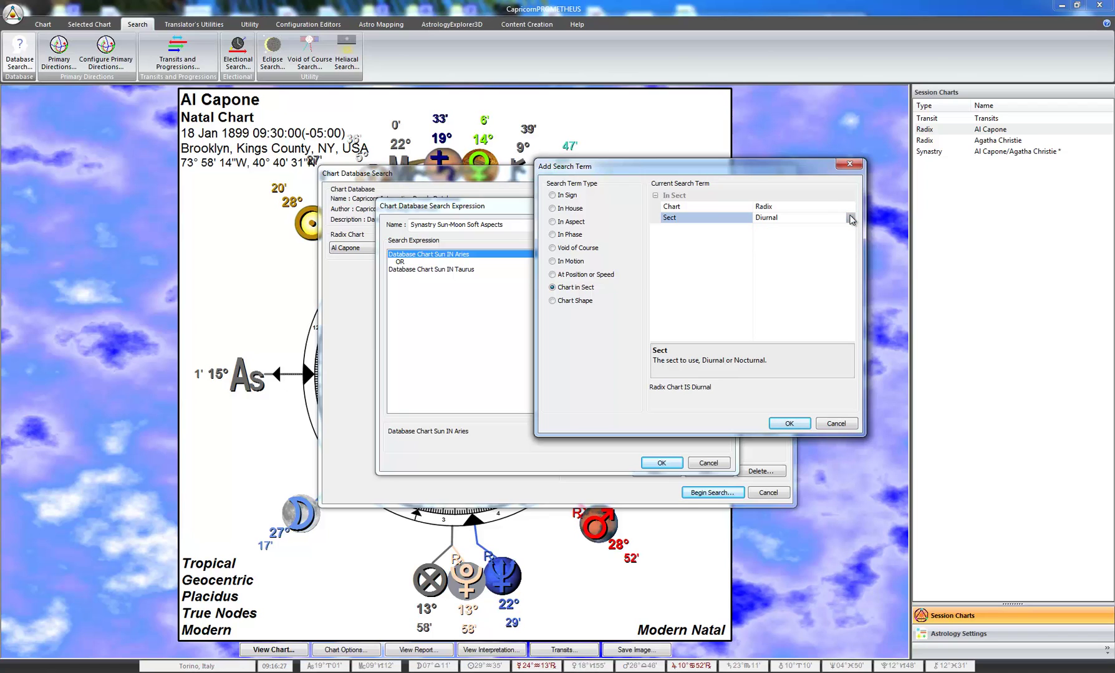
click(851, 218)
click(837, 227)
Switch the term's type to Chart Shape and examine the chart shapes it can search for
click(561, 303)
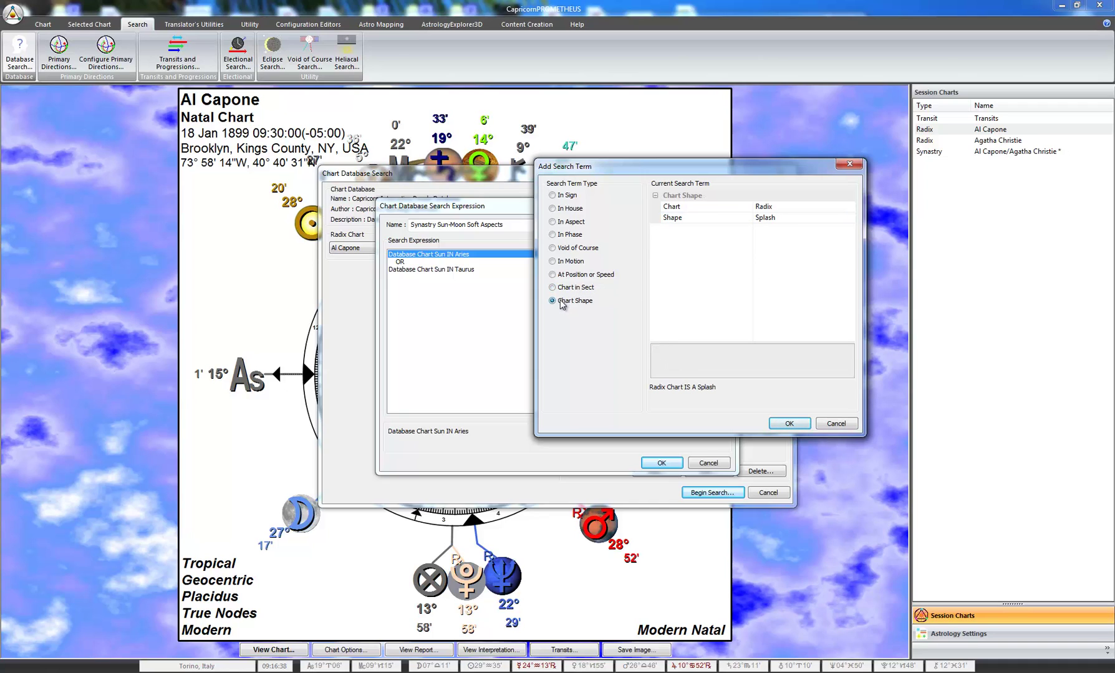
click(796, 219)
click(851, 217)
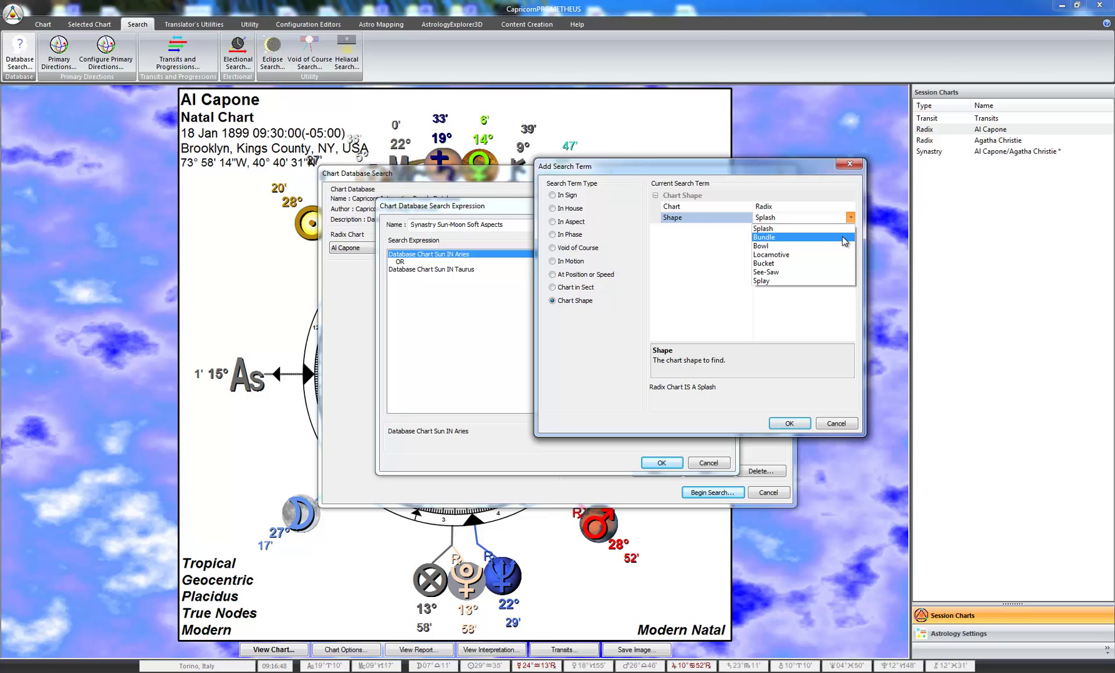
click(810, 216)
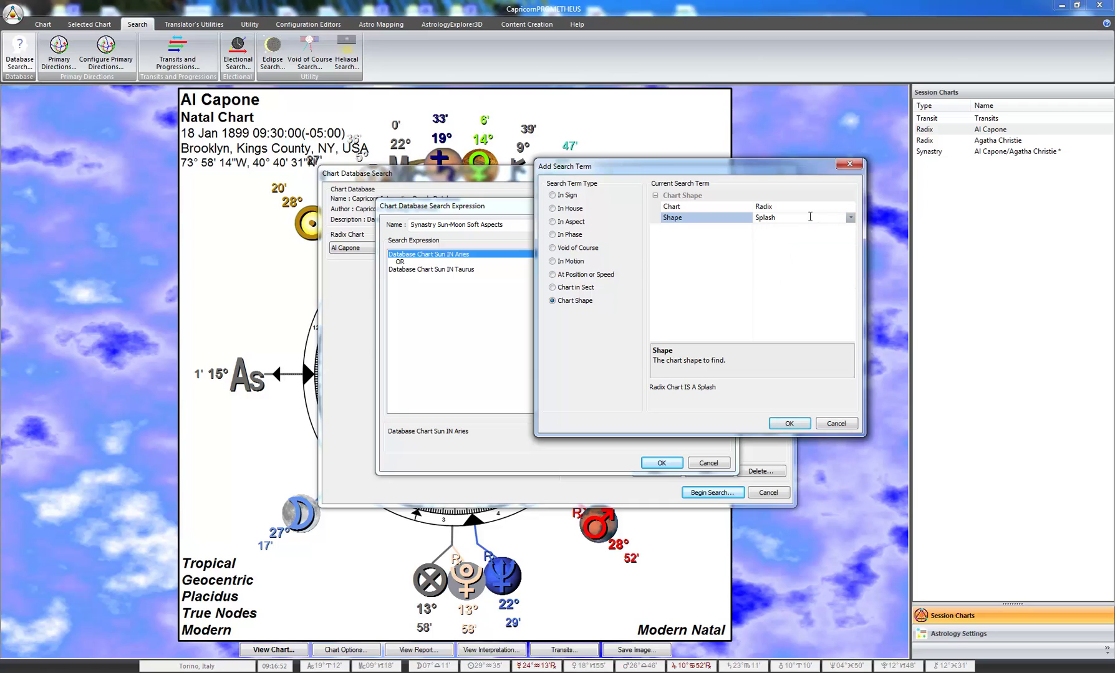
Return the search term's type to In Sign and discard the edits to the term
click(568, 197)
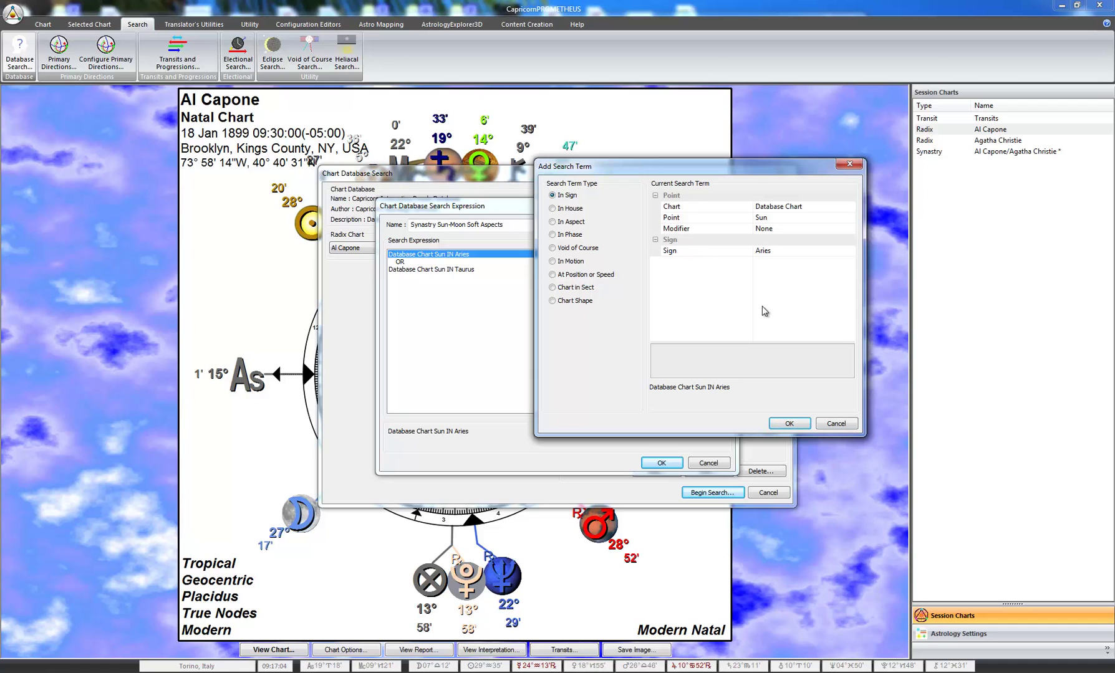
click(834, 424)
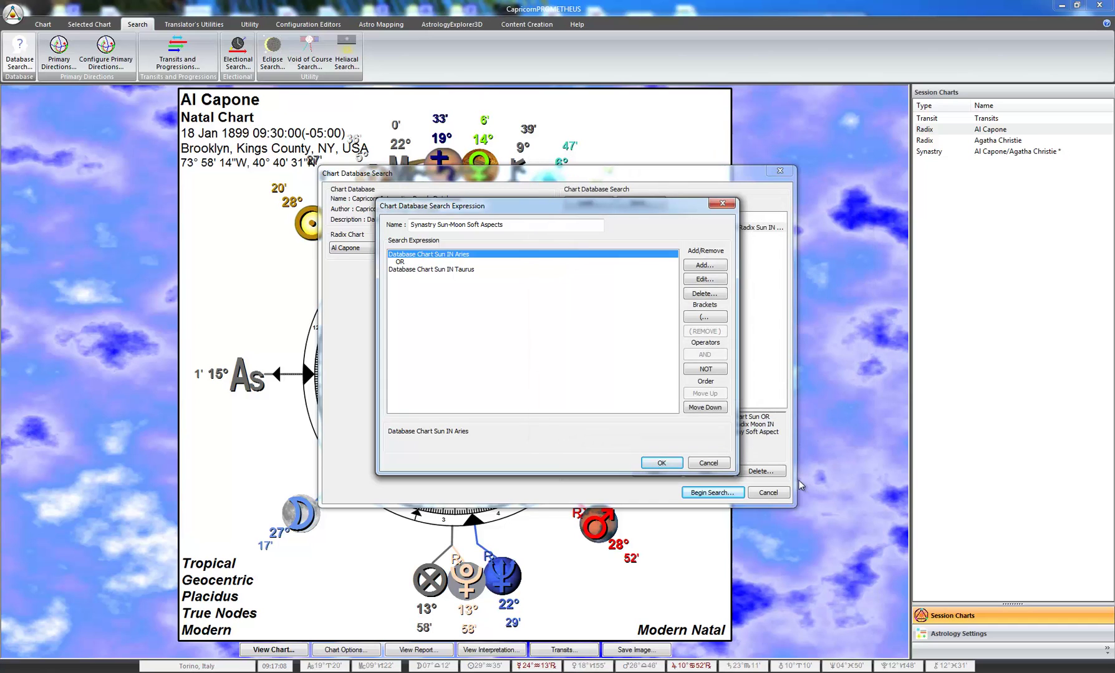